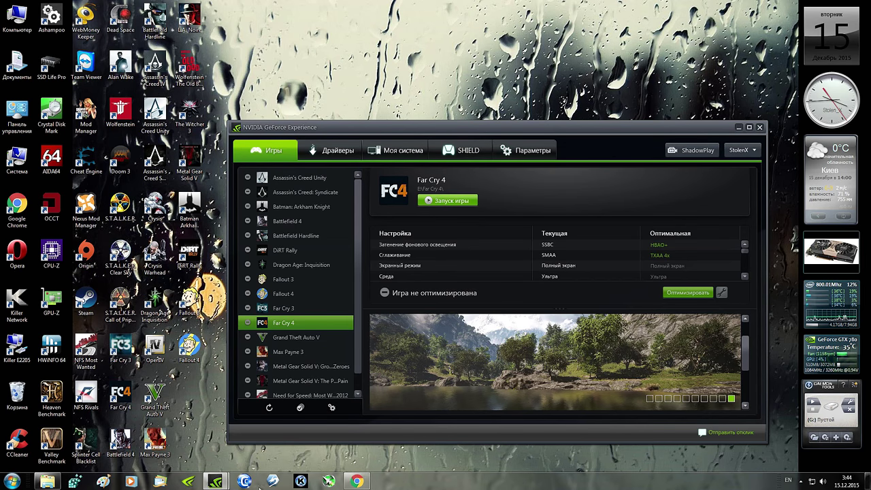
# Step: Find and open joy.cpl through the system search, and move the game controllers window aside
pyautogui.click(12, 483)
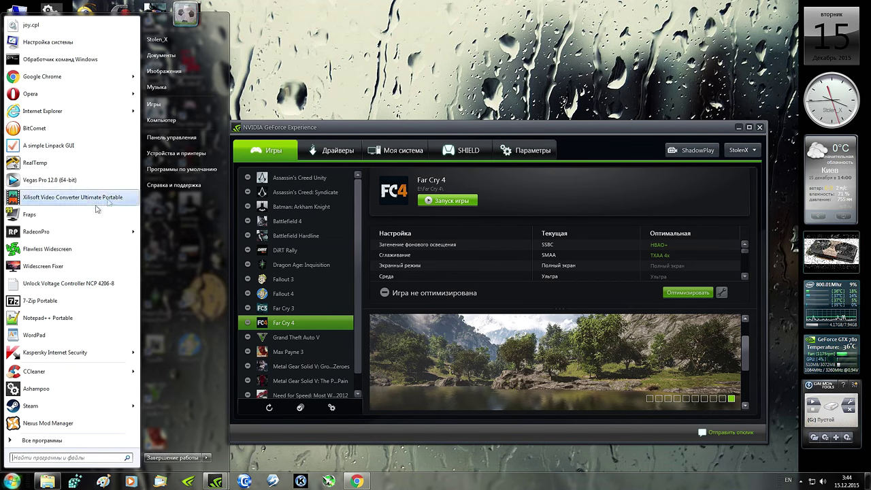
pyautogui.click(21, 458)
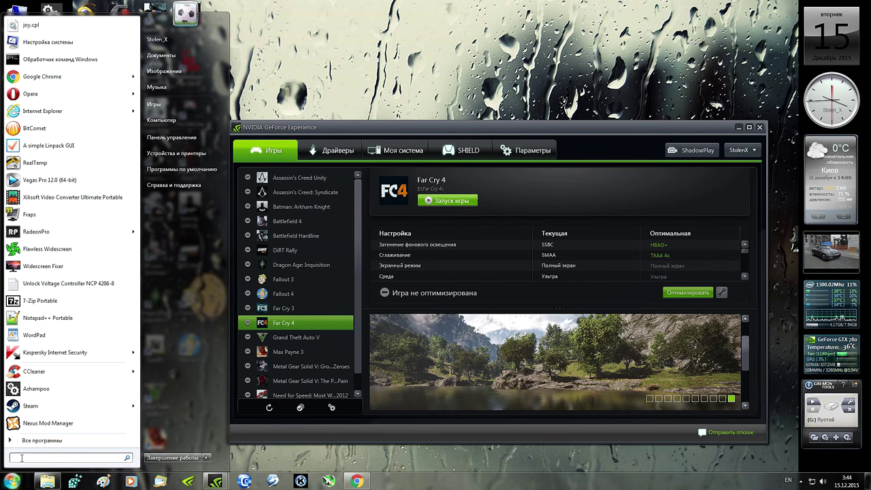
pyautogui.write('joy')
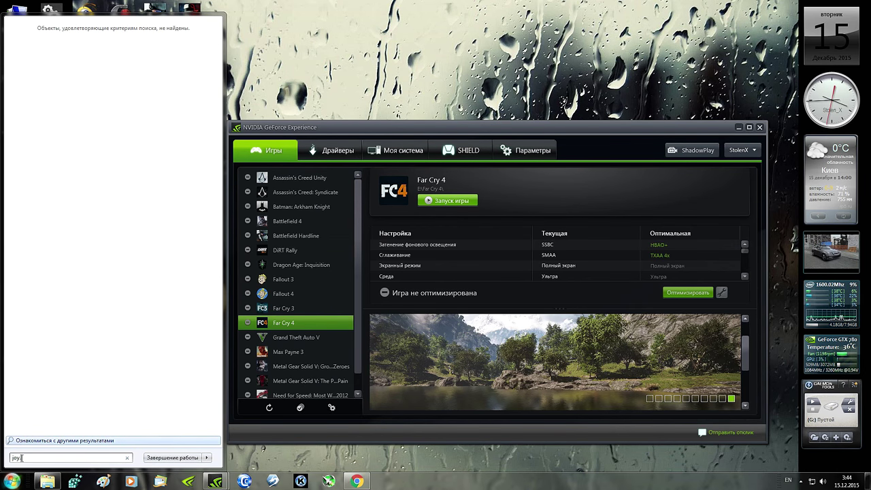
pyautogui.write('.cpl')
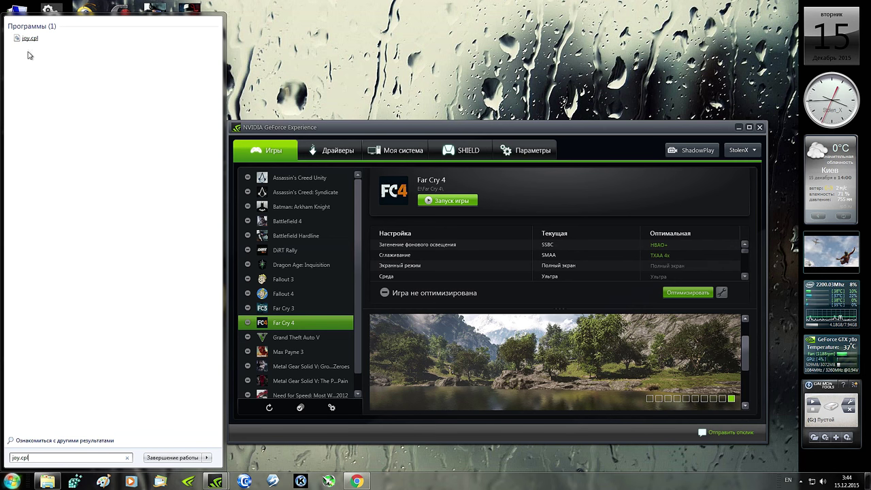
pyautogui.click(29, 40)
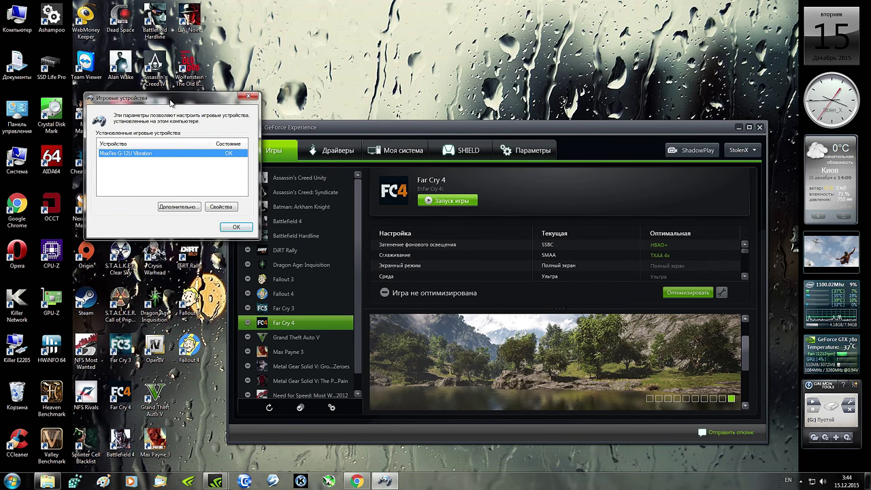
pyautogui.moveTo(140, 95); pyautogui.dragTo(109, 104)
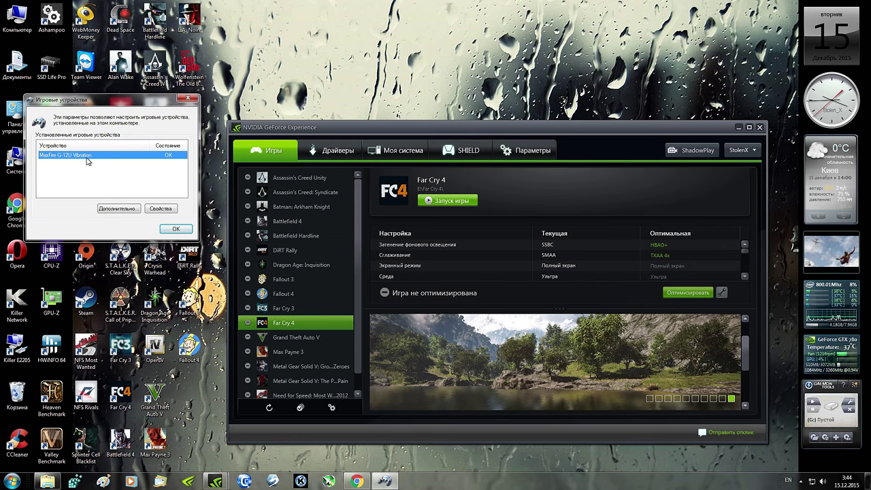
# Step: Set MaxFire G-12U Vibration as the preferred device for older programs and confirm
pyautogui.click(117, 208)
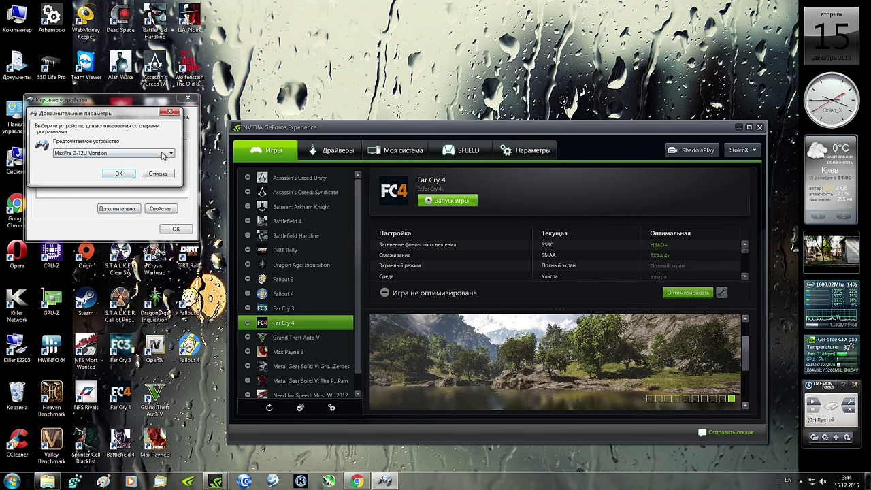
pyautogui.click(171, 154)
pyautogui.click(163, 161)
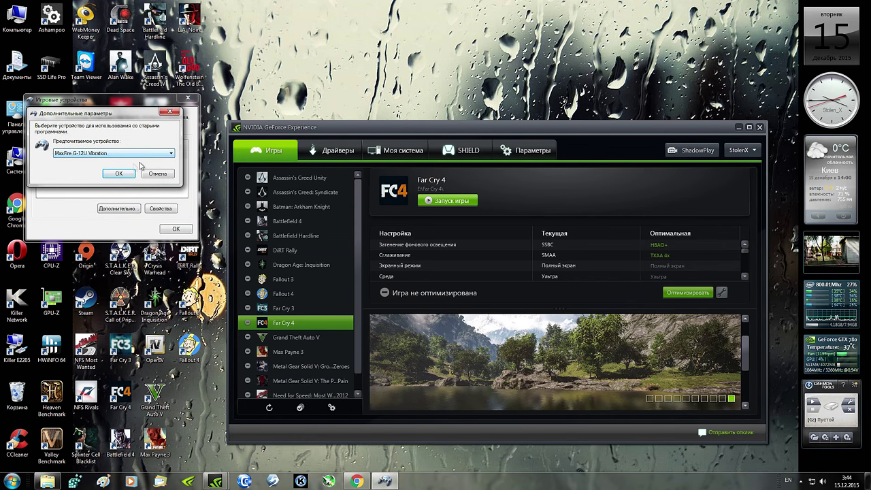
pyautogui.click(114, 174)
# Step: Set Conditional Gain to 100% in the MaxFire G-12U Vibration properties, apply it, and close the game controllers window
pyautogui.click(163, 211)
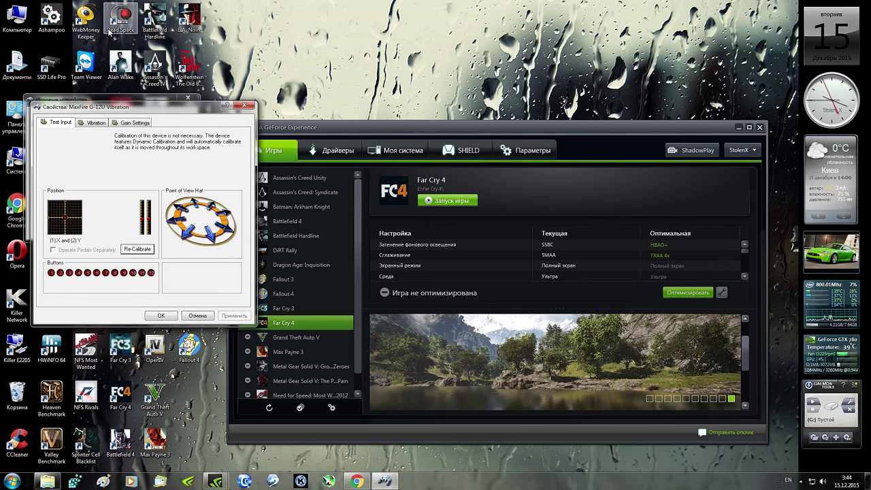
pyautogui.click(92, 122)
pyautogui.click(135, 123)
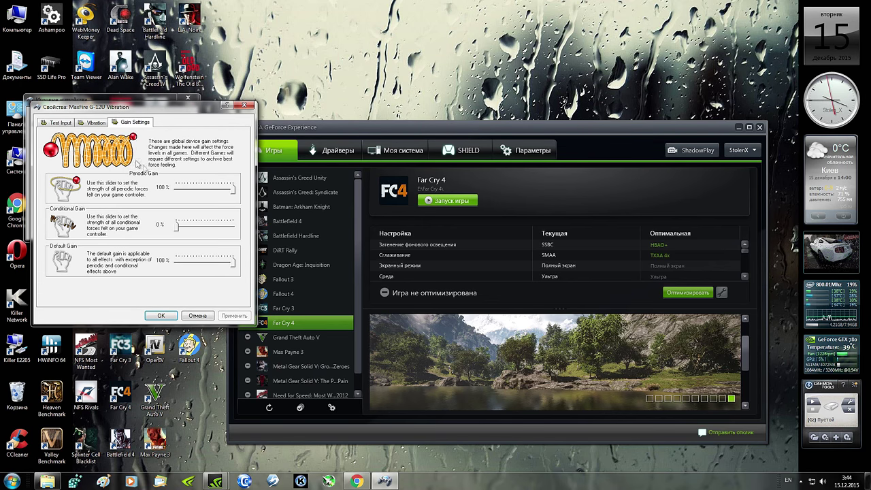
pyautogui.click(234, 227)
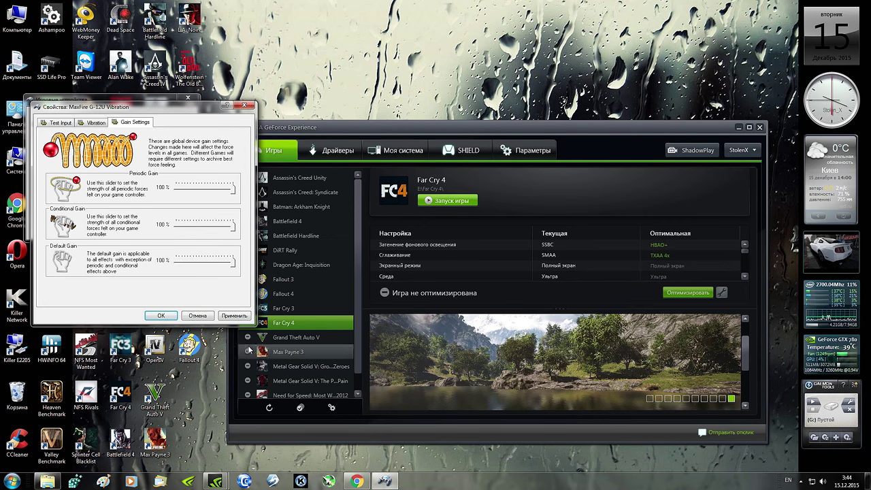
pyautogui.click(234, 316)
pyautogui.click(160, 316)
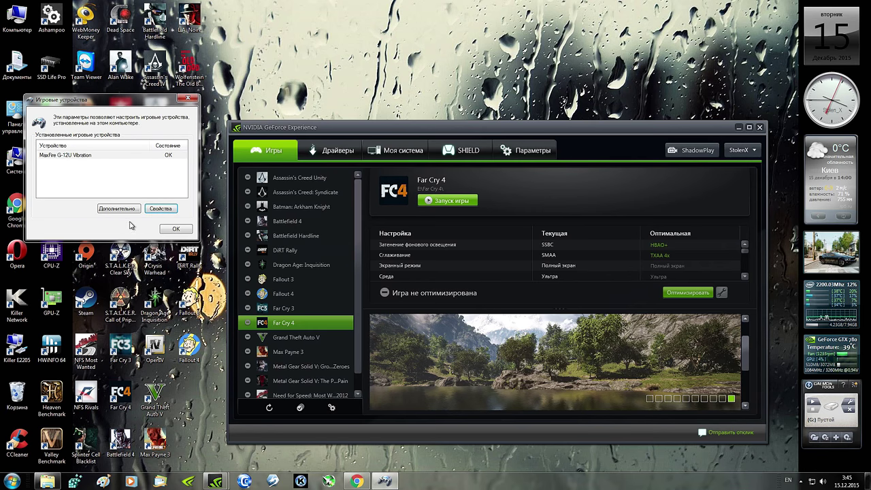
pyautogui.click(174, 229)
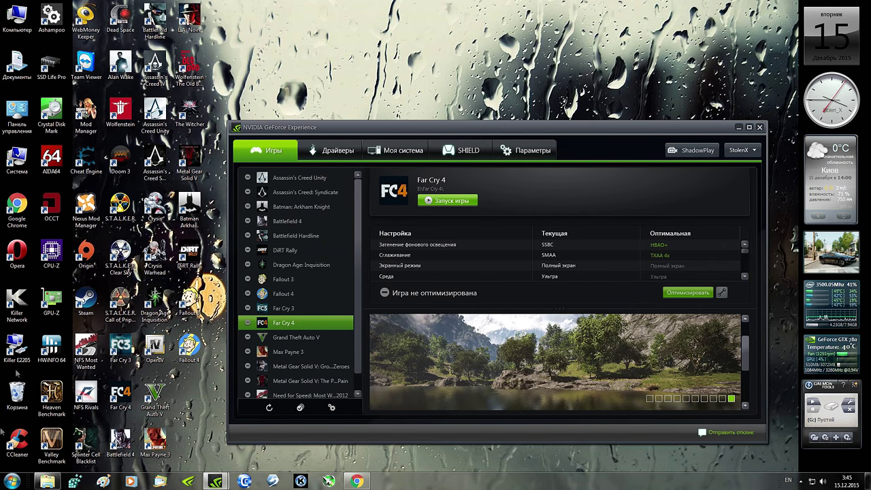
# Step: Reopen the game controllers window from the recent programs to view the installed gamepad, and close it
pyautogui.click(11, 481)
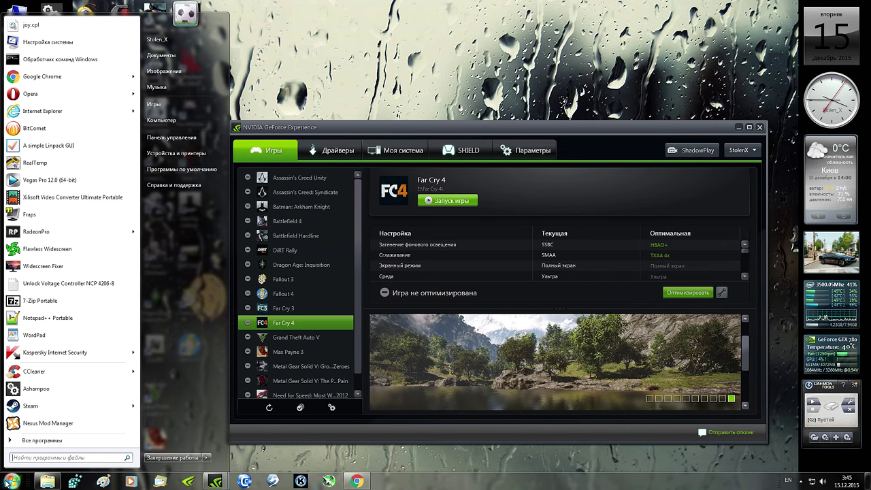
pyautogui.click(34, 26)
pyautogui.moveTo(153, 108); pyautogui.dragTo(90, 107)
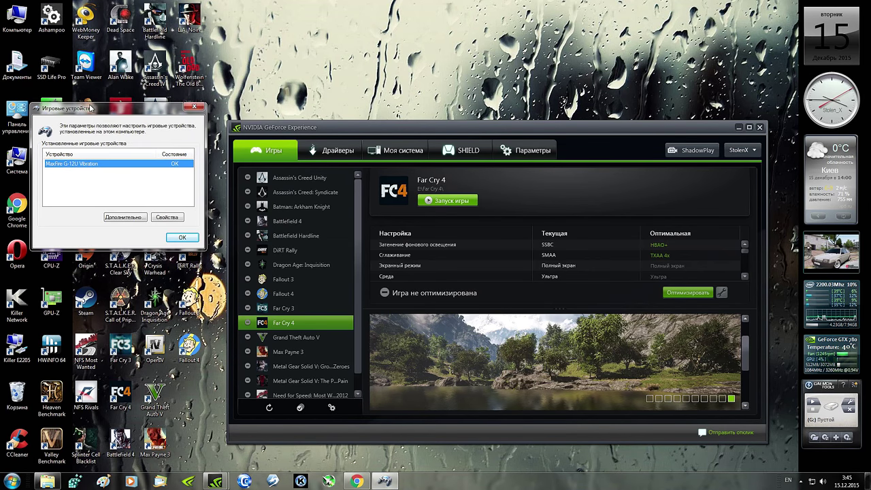
pyautogui.click(182, 237)
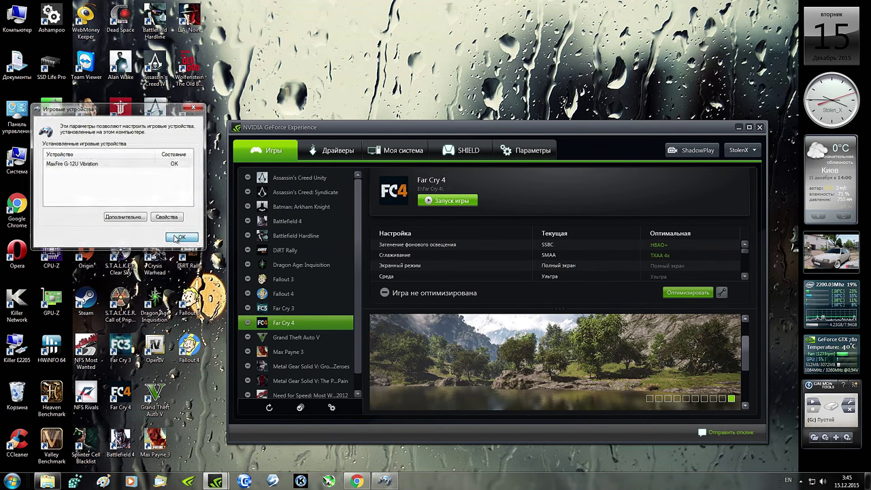
# Step: Switch to Chrome and show the Stents-/XOutput repository on GitHub and its address
pyautogui.click(357, 481)
pyautogui.scroll(2, 551, 204)
pyautogui.scroll(2, 551, 223)
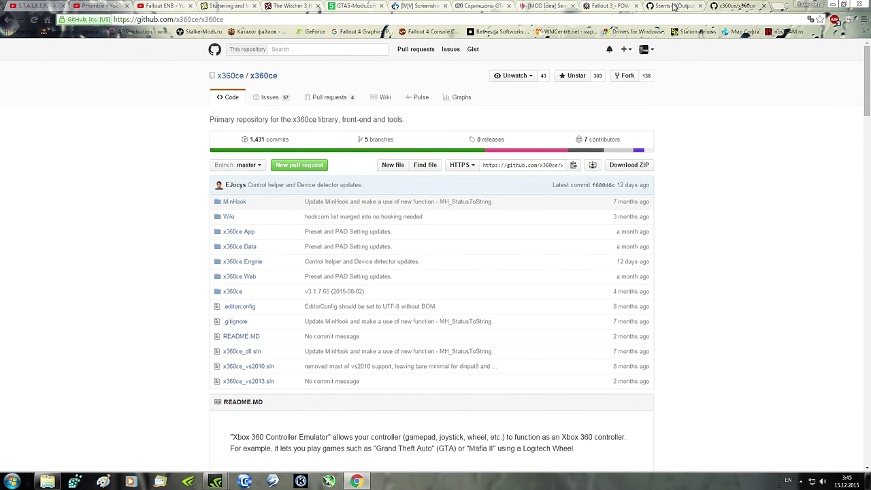
pyautogui.click(672, 7)
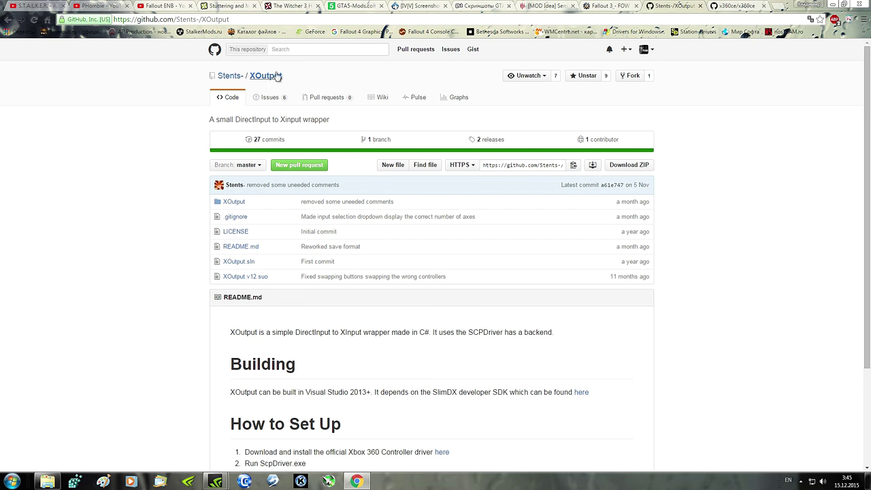
pyautogui.click(246, 19)
pyautogui.click(253, 18)
# Step: Start downloading XOutput.v0.11.zip from the repository's releases page, and cancel the save
pyautogui.click(493, 141)
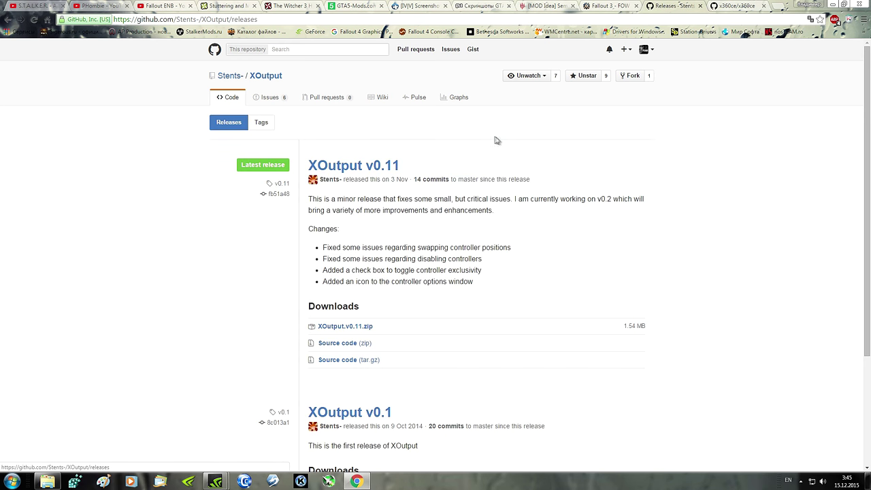
pyautogui.click(337, 328)
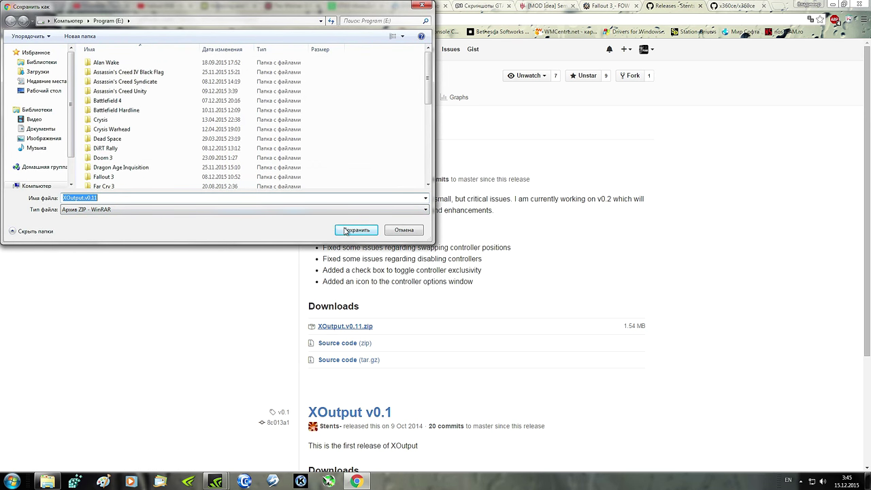
pyautogui.click(402, 231)
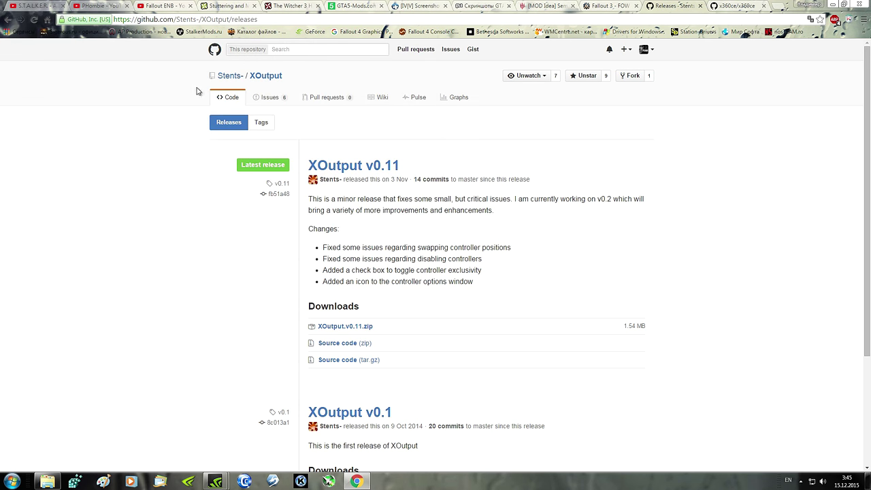
# Step: Return to the XOutput readme and open the official Xbox 360 Controller driver link in a separate page
pyautogui.click(216, 98)
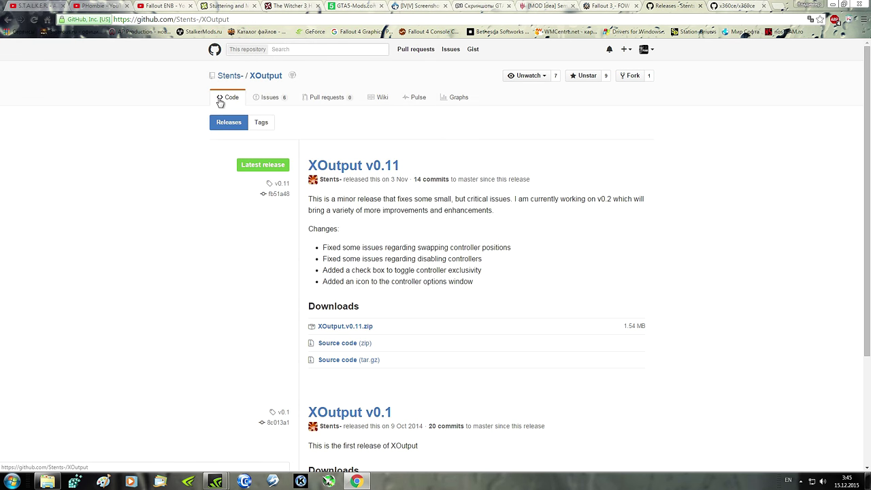
pyautogui.scroll(-3, 379, 242)
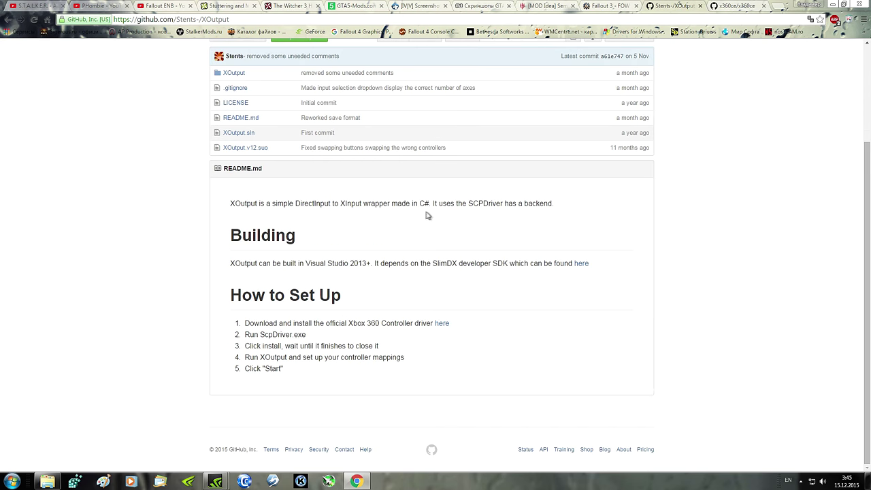
pyautogui.rightClick(441, 322)
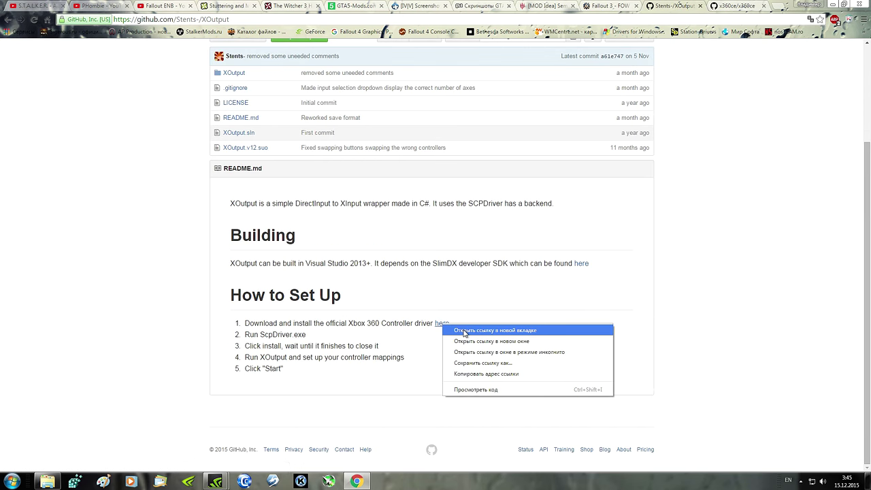
pyautogui.click(462, 330)
pyautogui.click(673, 8)
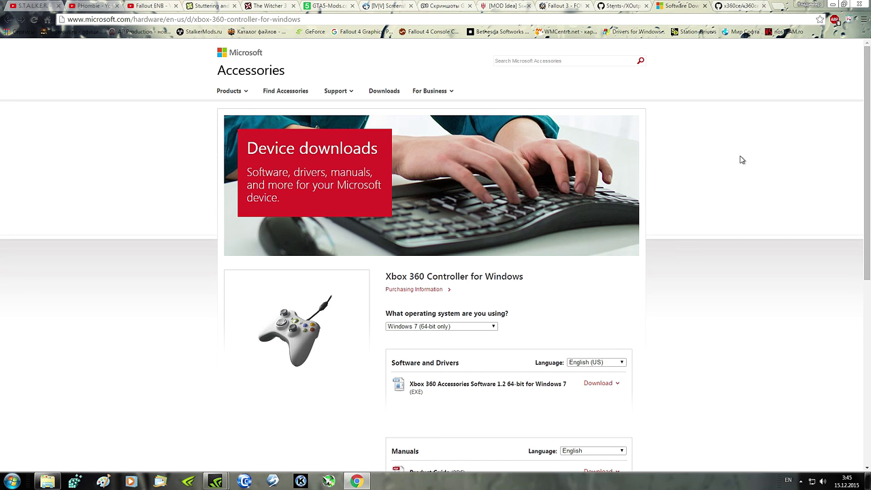
# Step: Start downloading Xbox 360 Accessories Software 1.2 64-bit for Windows 7, and cancel the save
pyautogui.scroll(-2, 756, 170)
pyautogui.scroll(1, 759, 172)
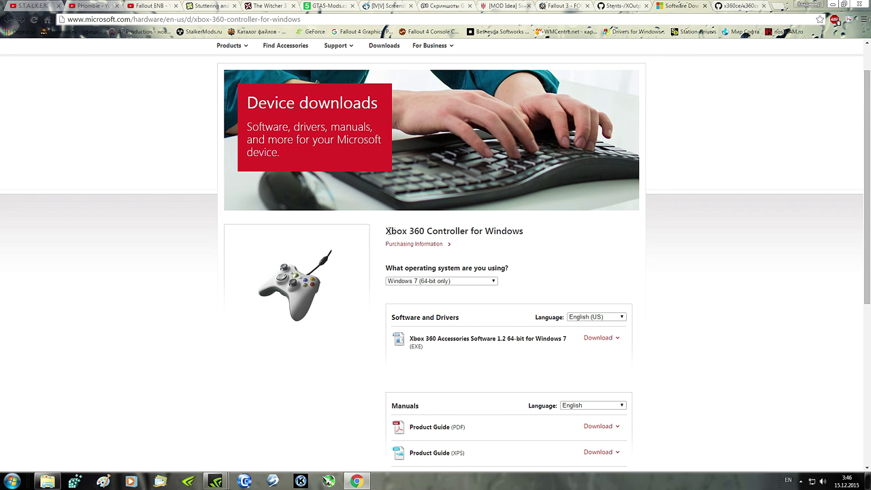
pyautogui.moveTo(386, 231); pyautogui.dragTo(558, 231)
pyautogui.click(543, 248)
pyautogui.click(606, 340)
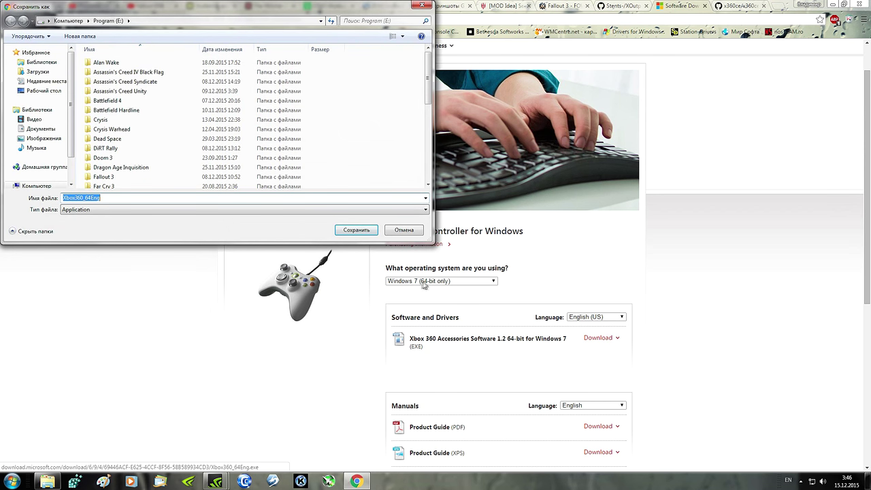
pyautogui.click(408, 231)
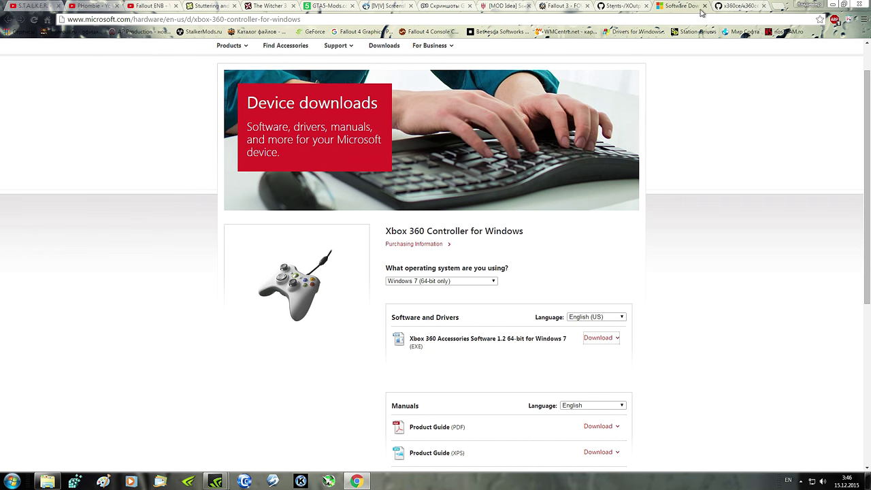
# Step: Close the driver download page and highlight the XOutput readme's instruction to install the official Xbox 360 Controller driver
pyautogui.click(704, 6)
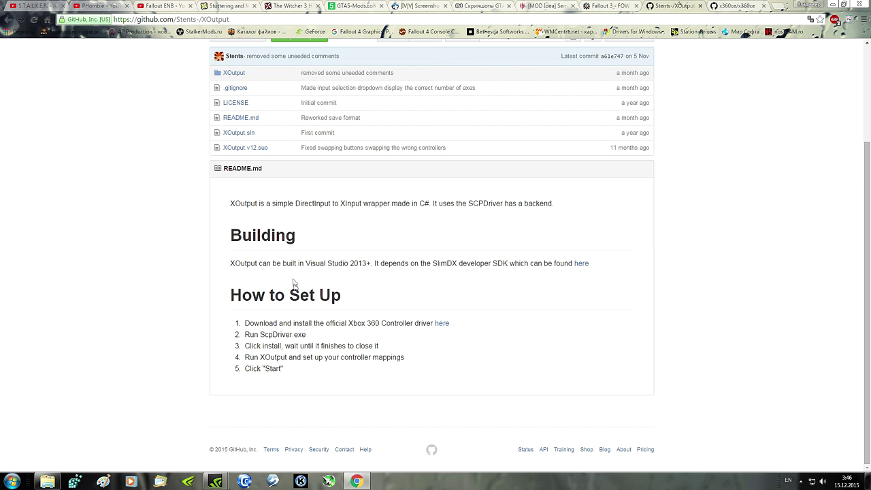
pyautogui.moveTo(241, 323); pyautogui.dragTo(454, 321)
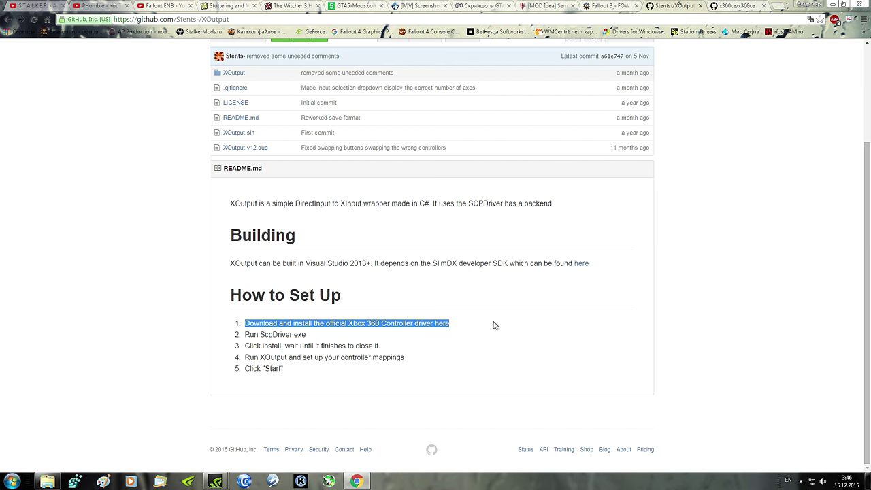
pyautogui.click(516, 317)
# Step: Switch to the x360ce repository page, point out its web address and view the readme's Download section
pyautogui.click(726, 7)
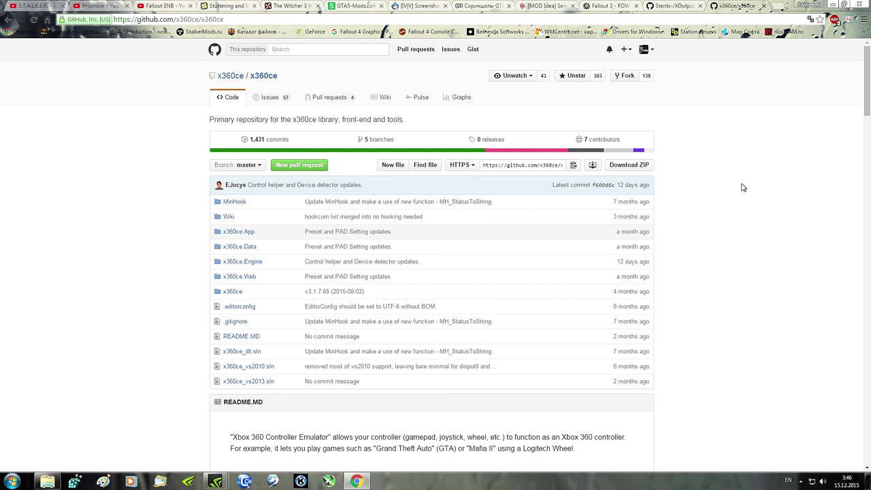
pyautogui.click(242, 18)
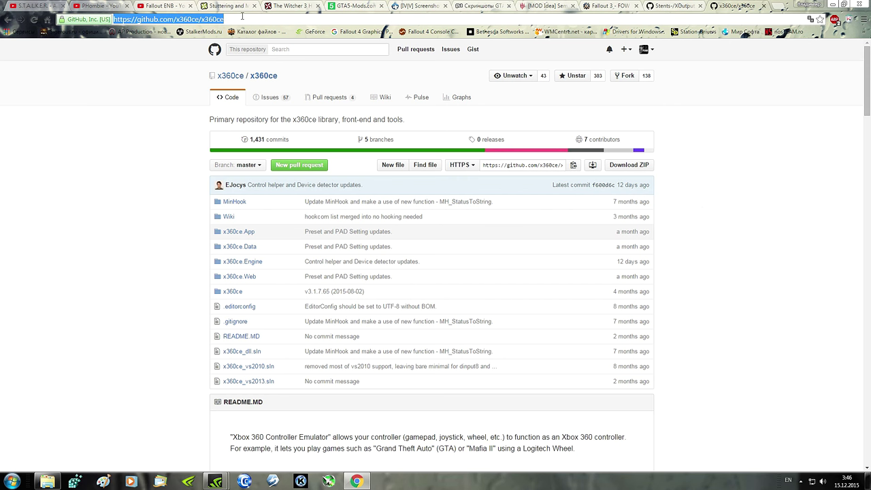
pyautogui.click(241, 19)
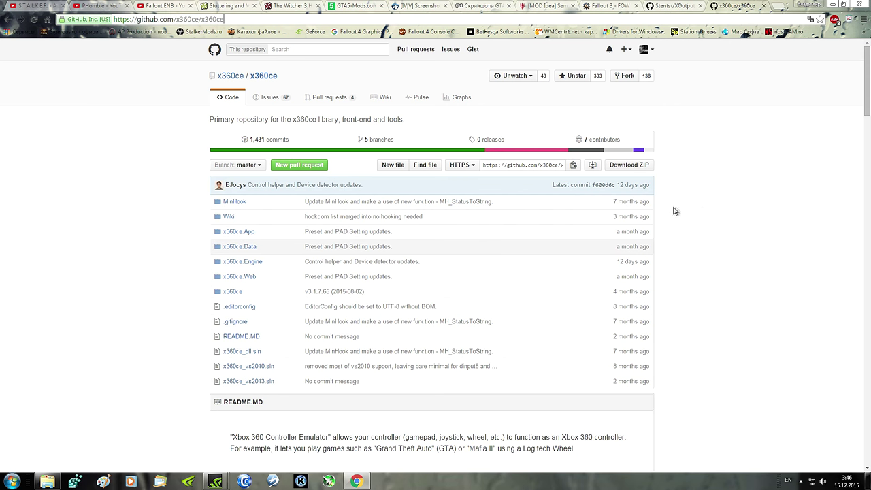
pyautogui.scroll(-5, 673, 211)
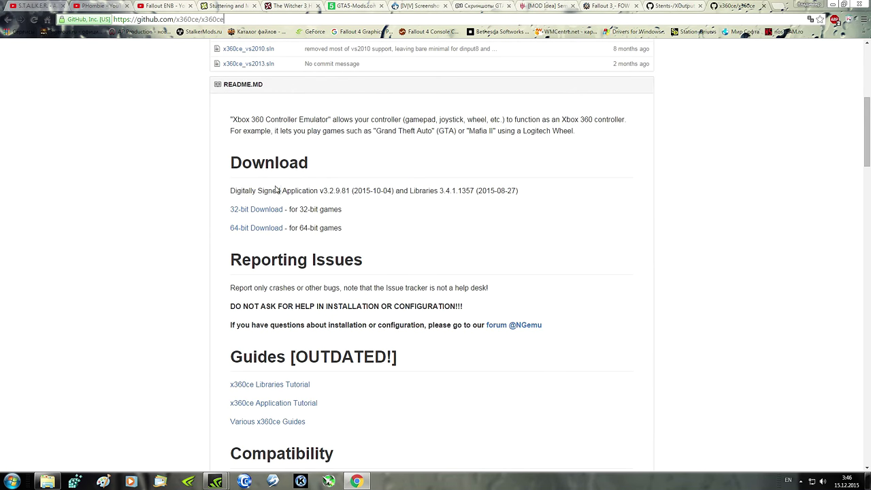
# Step: Start downloading the 64-bit x360ce archive x360ce_x64, and cancel the save
pyautogui.click(246, 230)
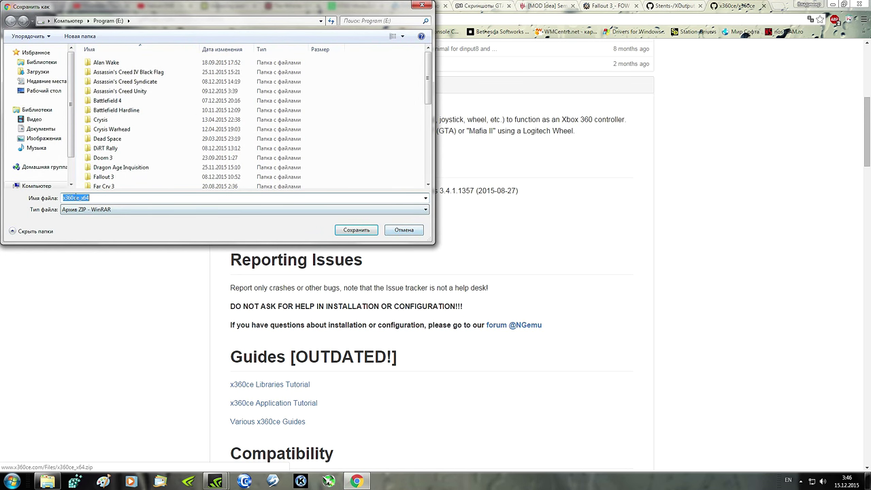
pyautogui.click(90, 198)
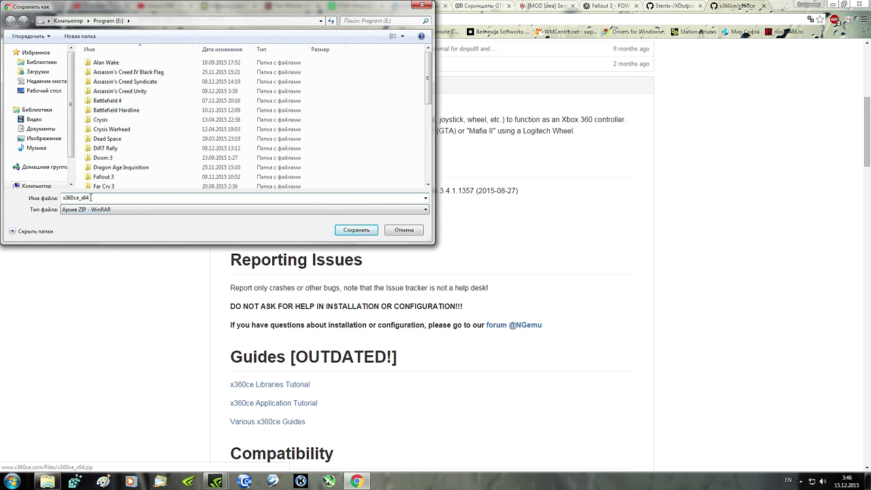
pyautogui.click(404, 230)
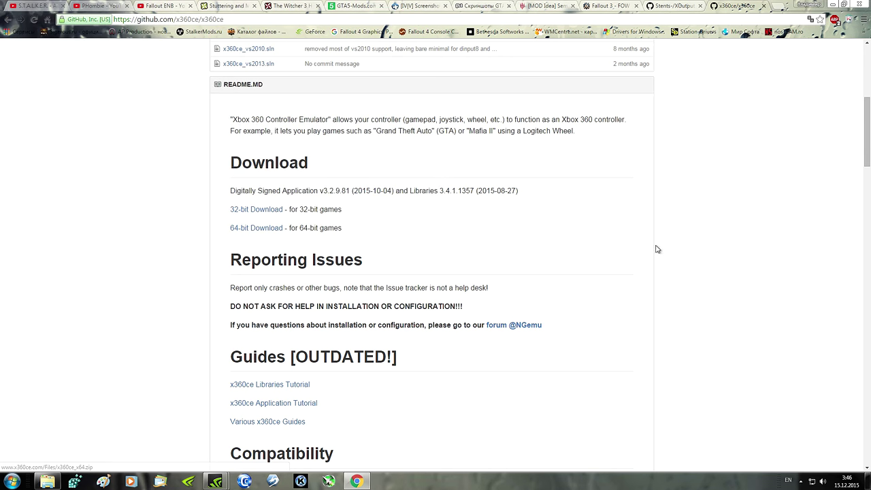
# Step: Close the browser and bring up the Program (E:) drive in the file manager
pyautogui.click(857, 3)
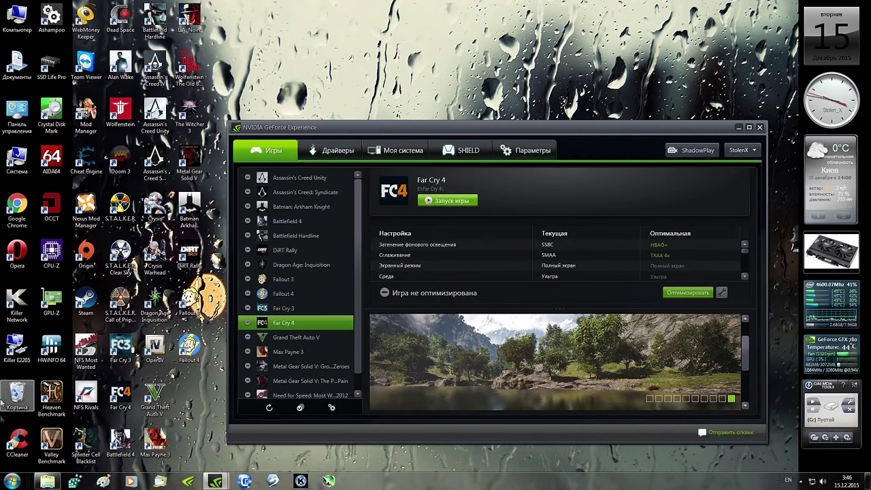
pyautogui.click(48, 481)
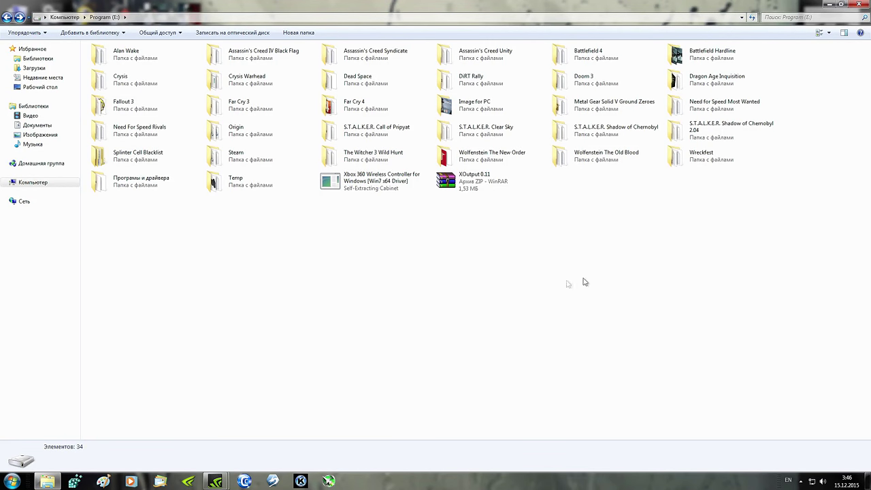
# Step: Open the Steam client running in the background and view its game library and store
pyautogui.click(800, 480)
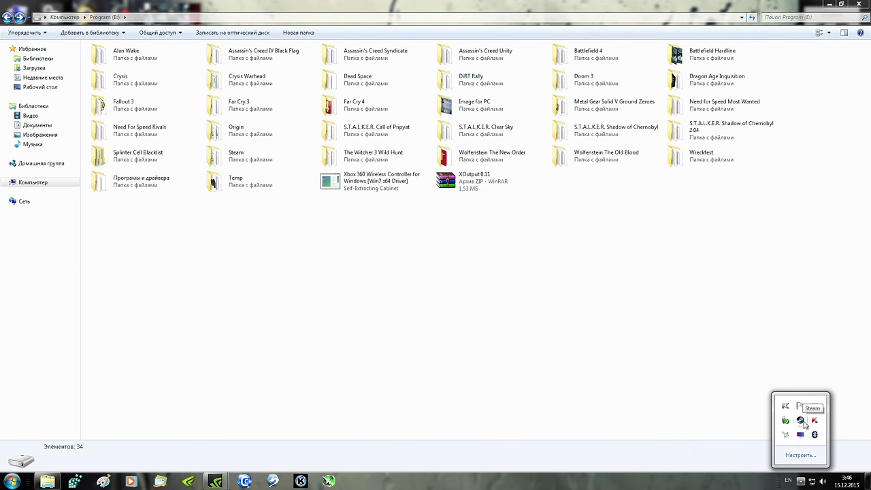
pyautogui.doubleClick(800, 422)
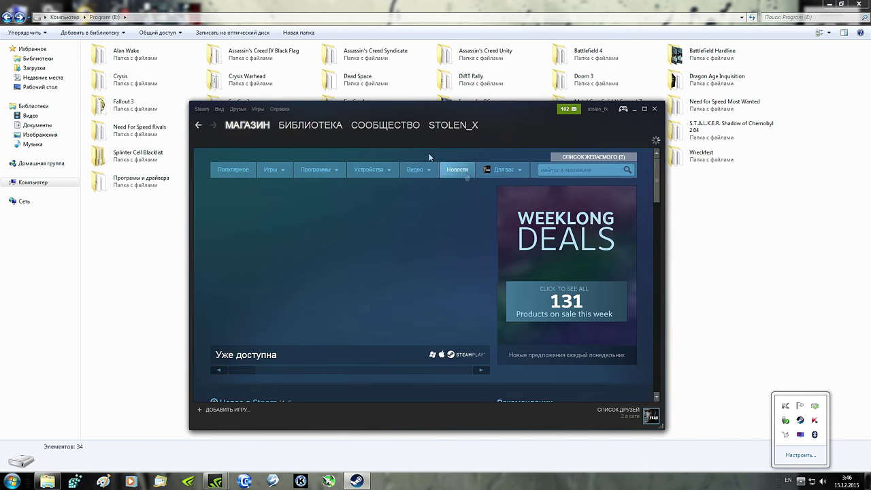
pyautogui.click(295, 137)
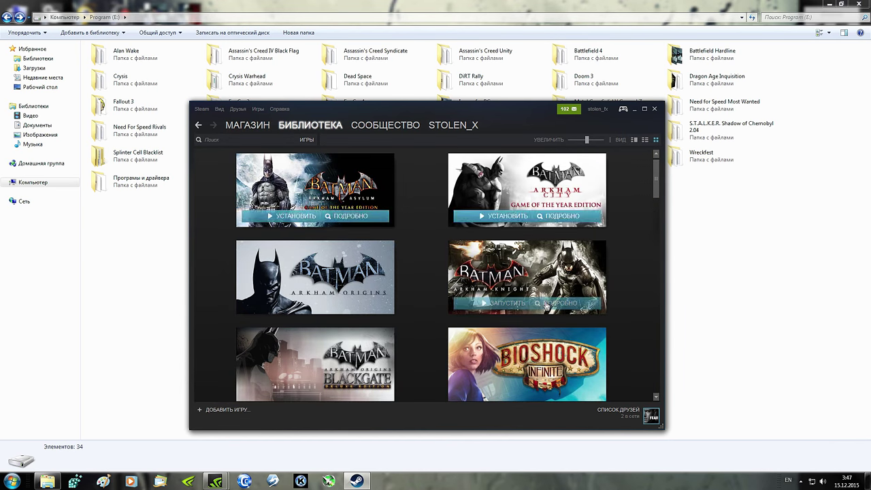
pyautogui.click(238, 126)
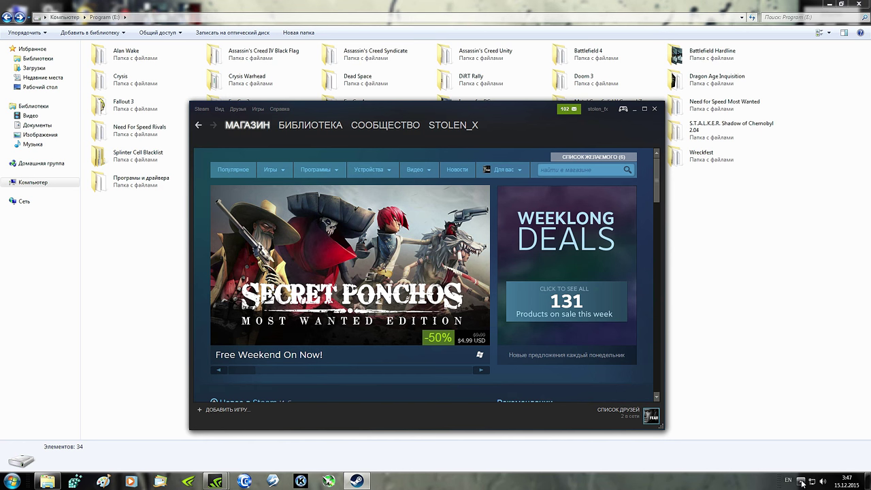
# Step: Exit Steam completely so that it no longer runs in the background
pyautogui.click(801, 481)
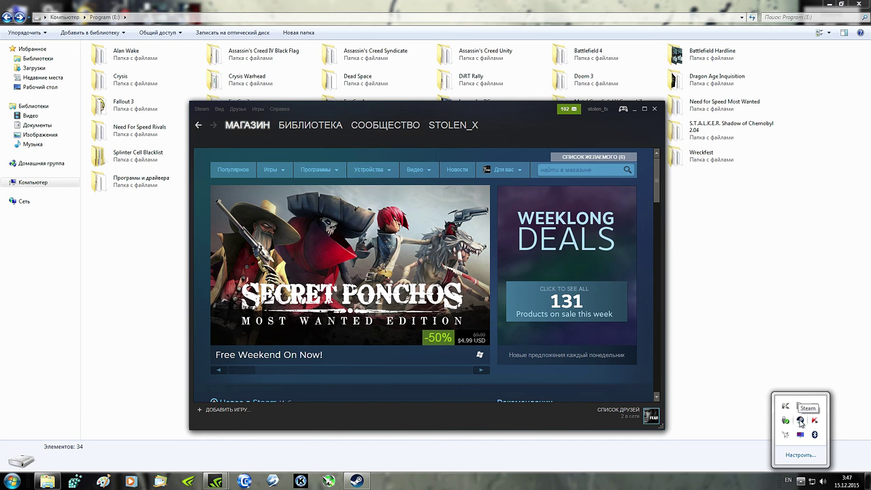
pyautogui.rightClick(801, 421)
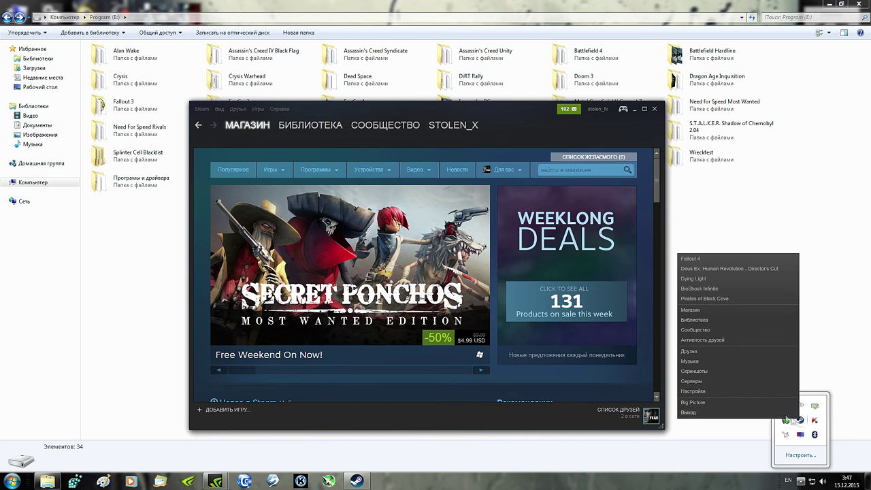
pyautogui.click(688, 413)
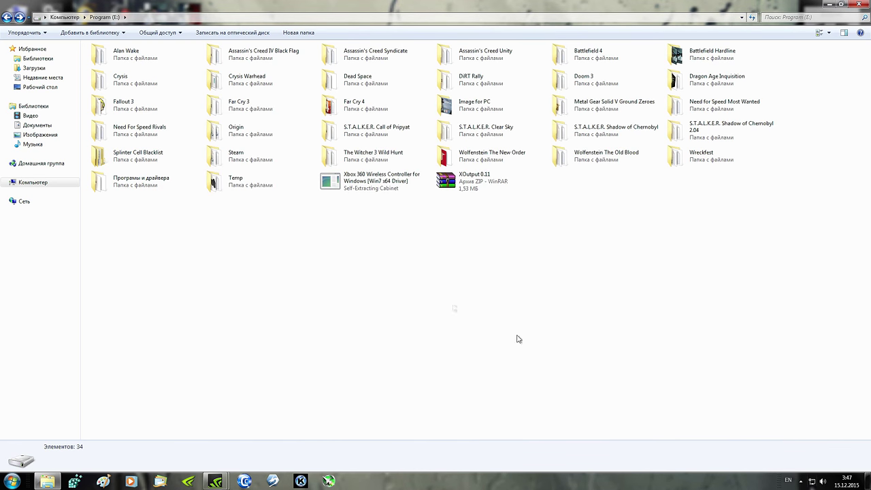
# Step: Launch the Xbox 360 Wireless Controller for Windows driver installer, and cancel it at the security warning
pyautogui.doubleClick(364, 181)
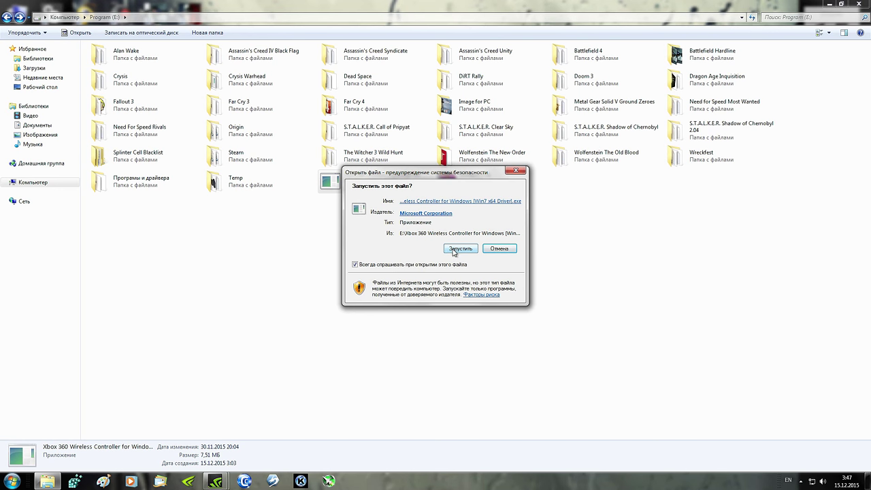
pyautogui.click(500, 248)
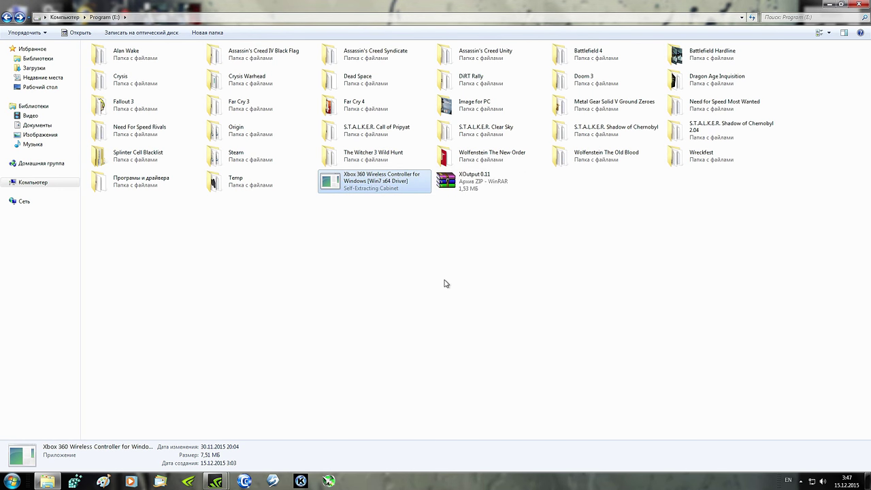
pyautogui.click(447, 283)
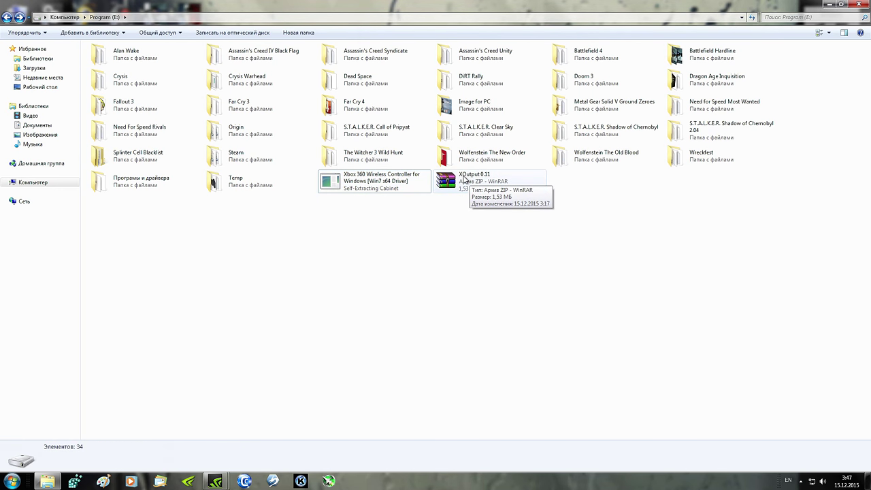
# Step: Open the XOutput 0.11 archive and go to the XOutput 0.11 folder inside Far Cry 4\bin
pyautogui.doubleClick(469, 180)
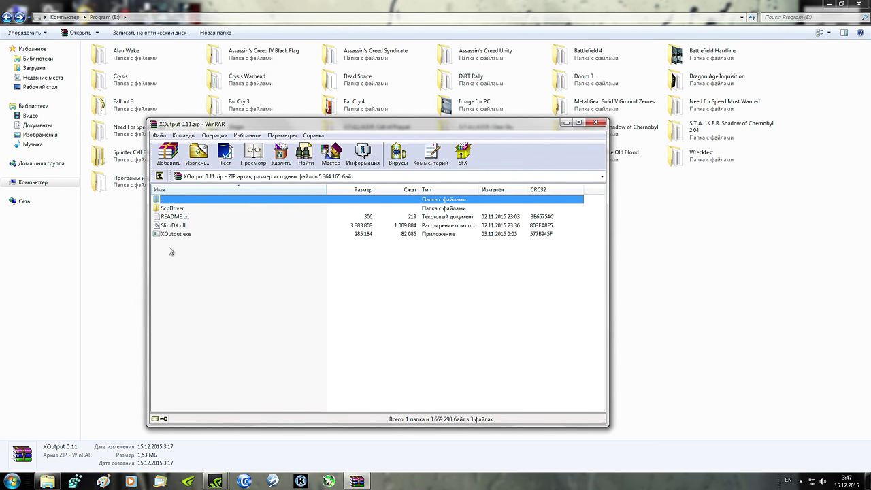
pyautogui.press('Escape')
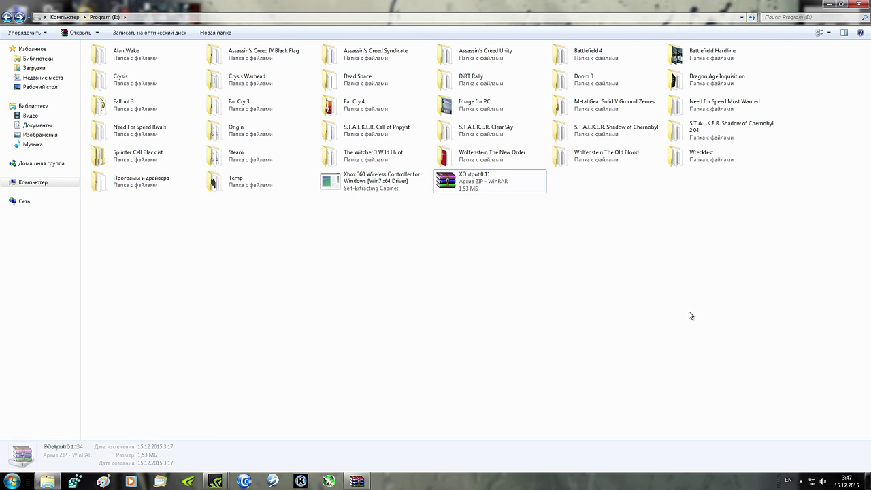
pyautogui.doubleClick(335, 106)
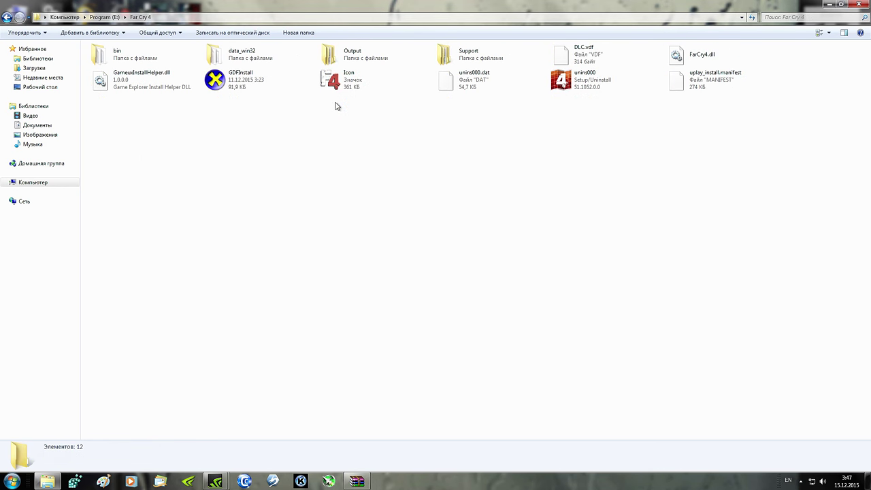
pyautogui.doubleClick(111, 57)
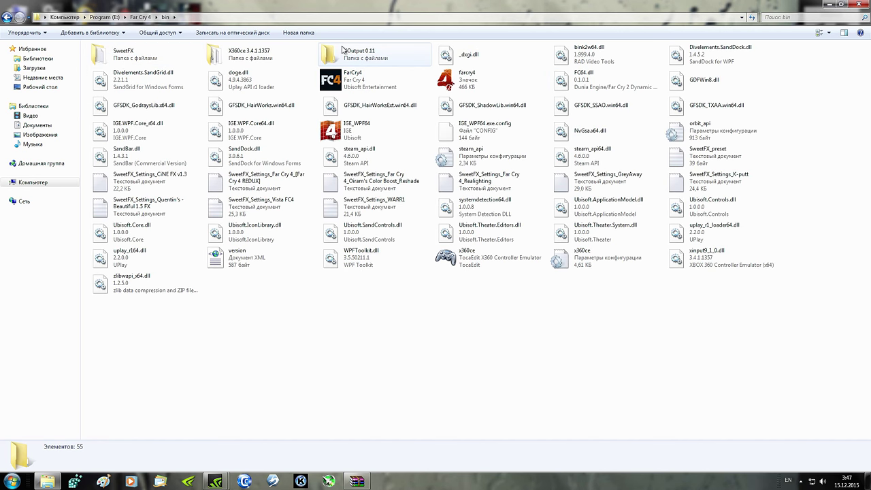
pyautogui.doubleClick(353, 56)
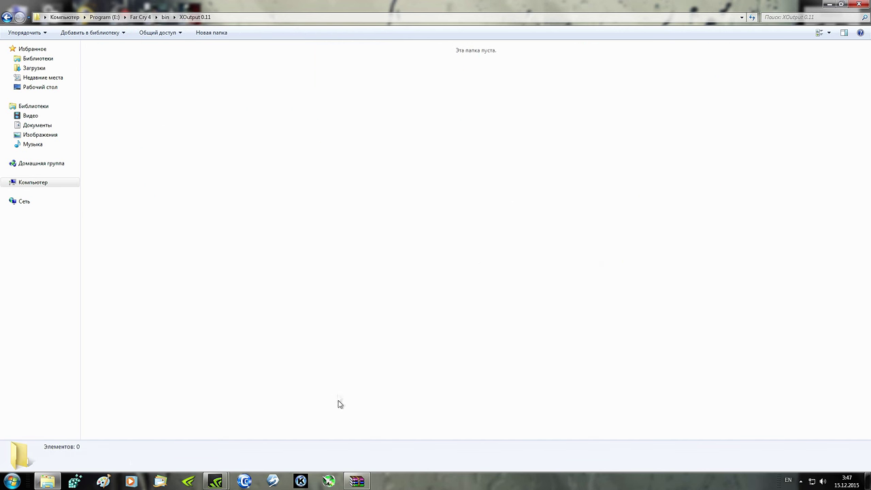
# Step: Extract ScpDriver, README, SlimDX.dll and XOutput from the archive into the XOutput 0.11 folder, and close the archive
pyautogui.click(356, 480)
pyautogui.moveTo(182, 237); pyautogui.dragTo(402, 435)
pyautogui.hotkey('ctrl', 'a')
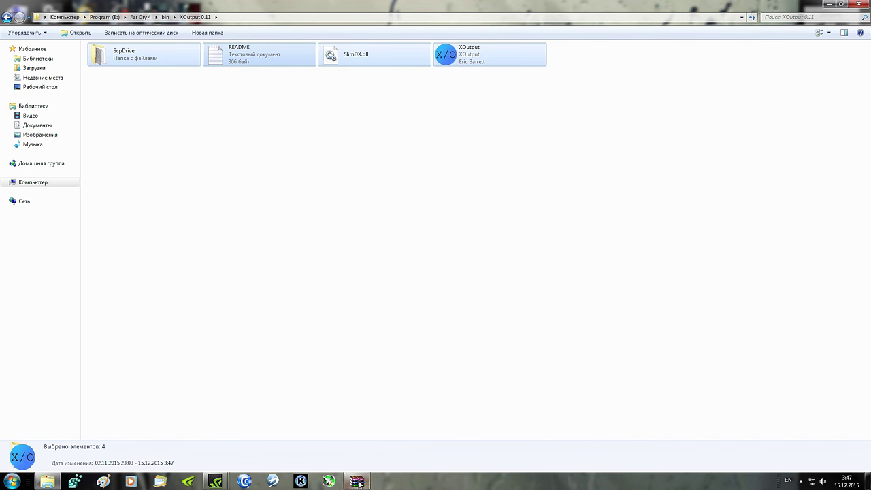
pyautogui.click(356, 481)
pyautogui.click(597, 125)
pyautogui.click(326, 146)
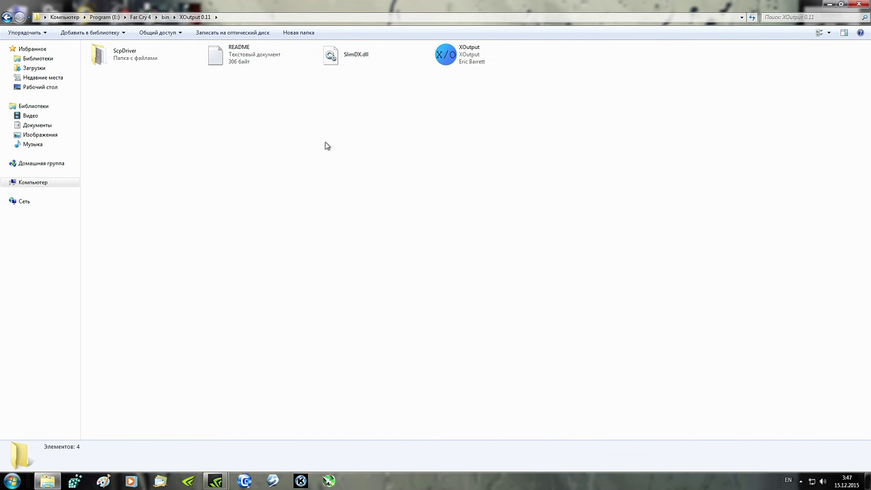
# Step: Unblock the XOutput application file in its properties and save the change
pyautogui.rightClick(445, 63)
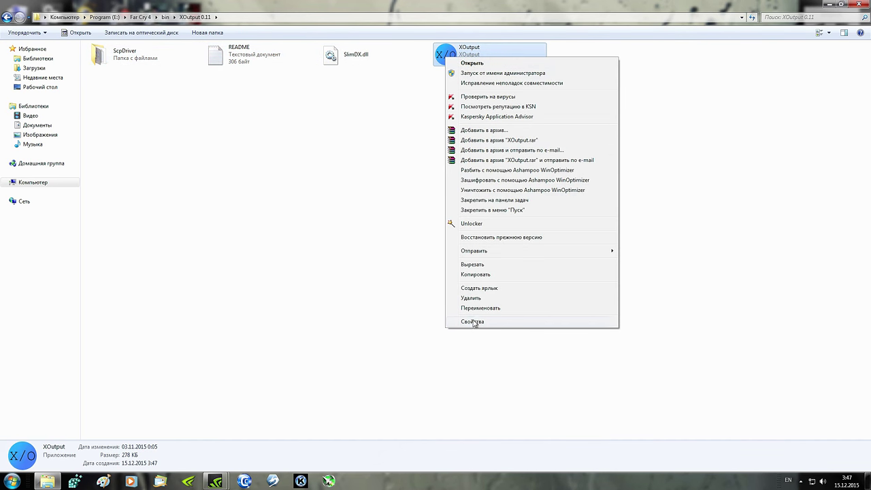
pyautogui.click(473, 322)
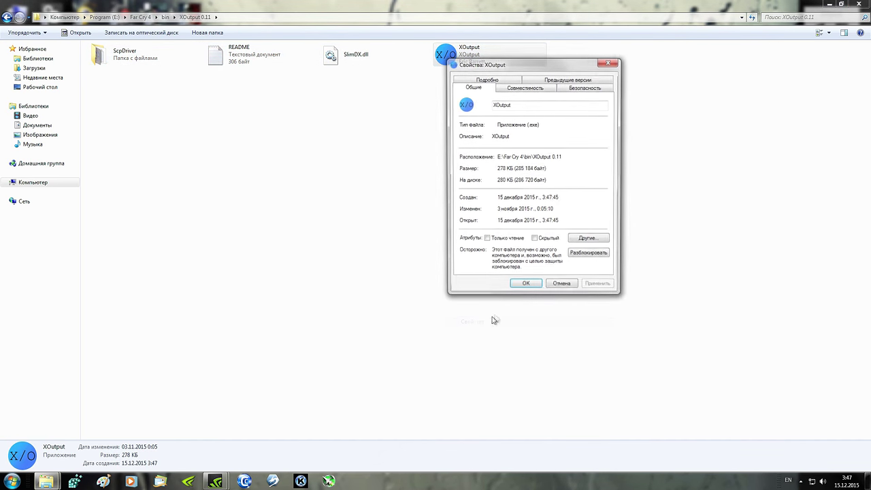
pyautogui.click(590, 256)
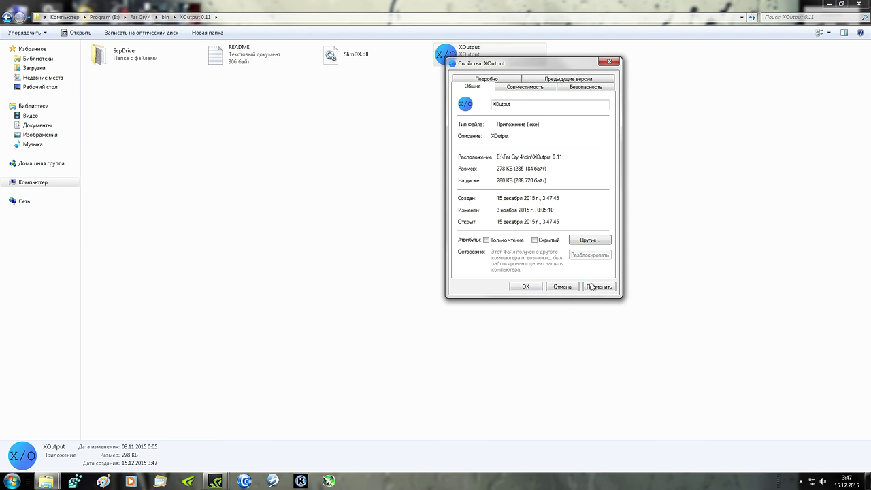
pyautogui.click(520, 287)
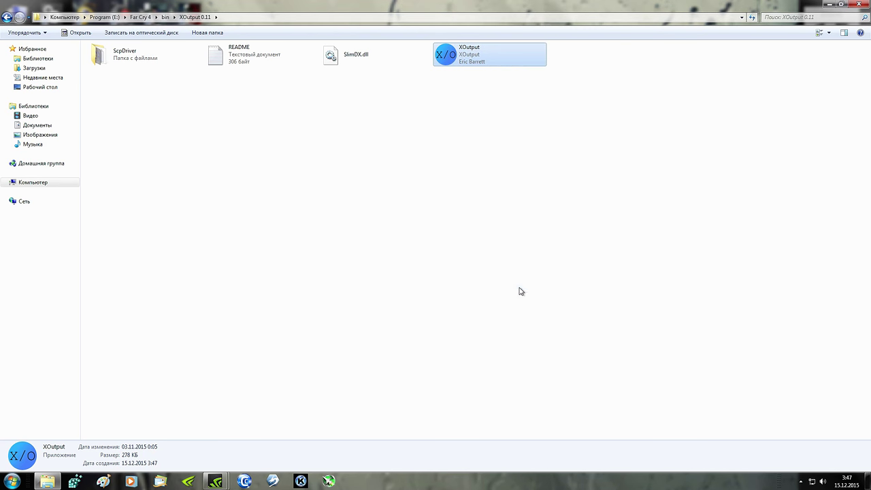
# Step: Unblock SlimDX.dll in its properties and save the change
pyautogui.rightClick(333, 55)
pyautogui.click(354, 270)
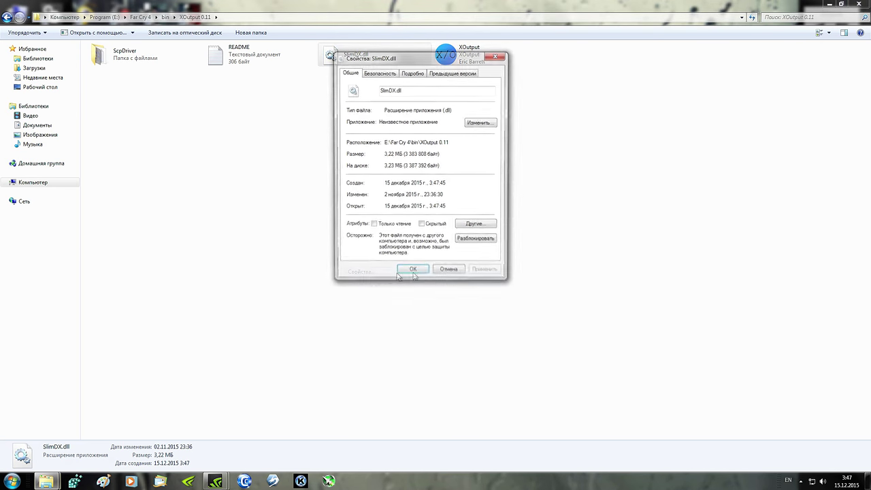
pyautogui.click(476, 246)
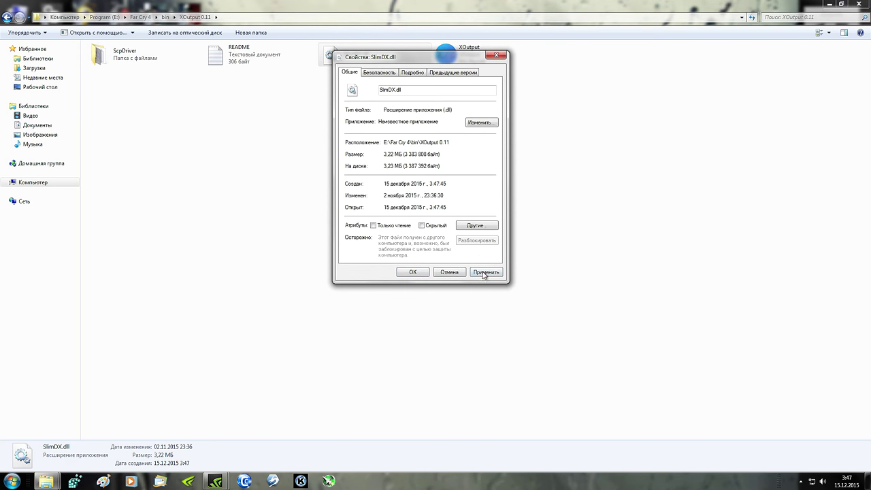
pyautogui.click(410, 272)
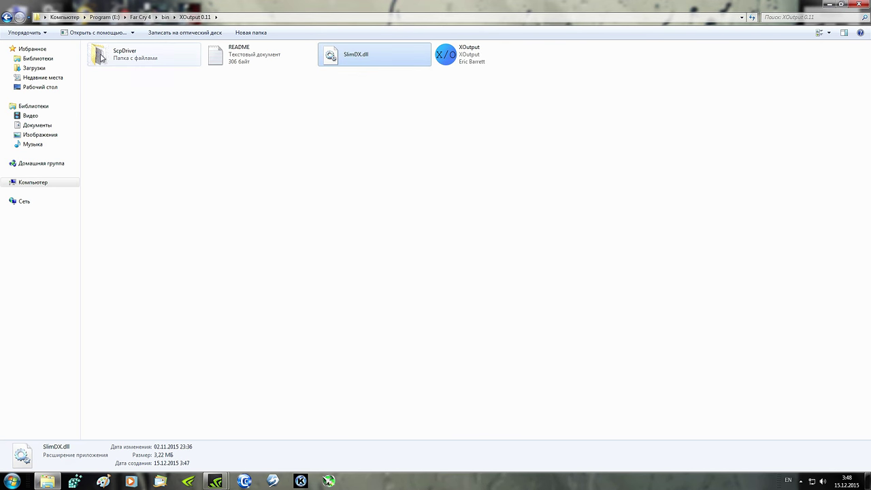
# Step: Check the properties of the XOutput 0.11 folder inside Far Cry 4\bin and close them
pyautogui.click(6, 16)
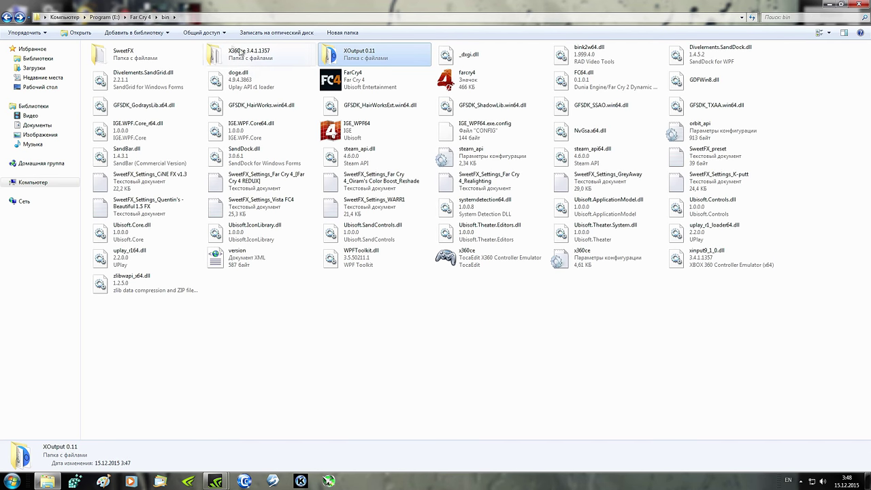
pyautogui.rightClick(335, 54)
pyautogui.click(372, 310)
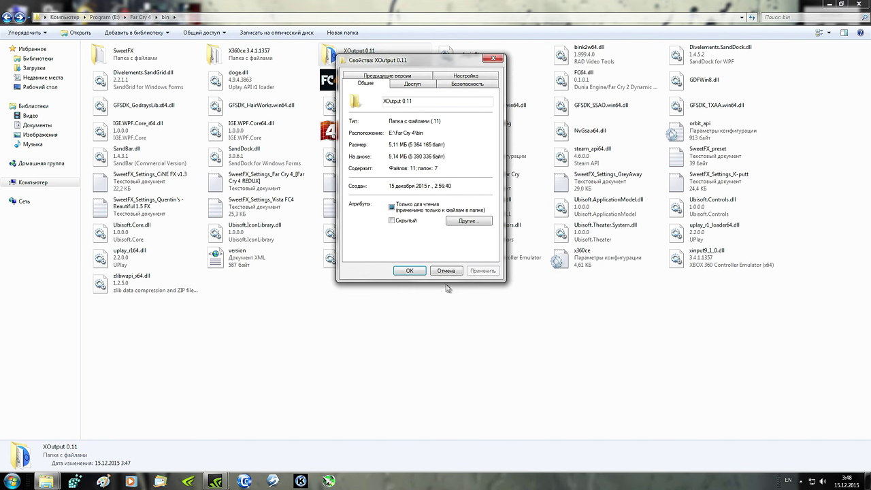
pyautogui.click(410, 272)
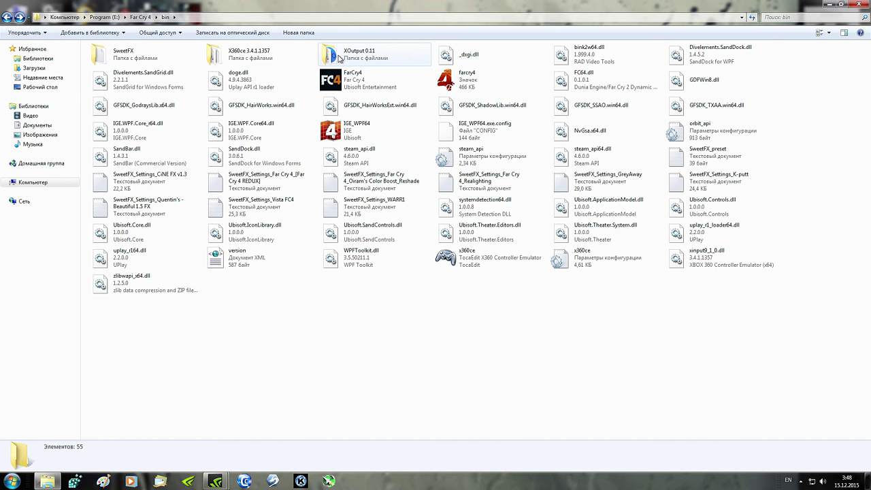
# Step: Go to the ScpDriver folder inside XOutput 0.11 and unblock the ScpDriver application in its properties, saving the change
pyautogui.doubleClick(338, 59)
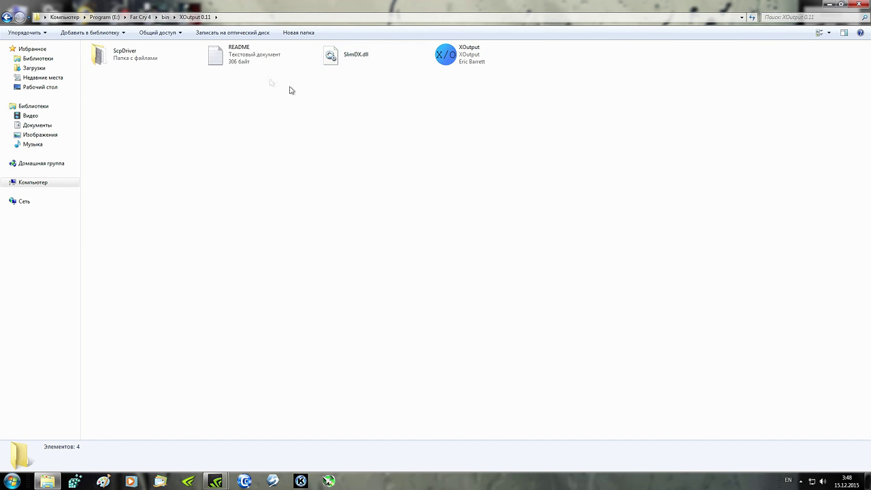
pyautogui.doubleClick(131, 64)
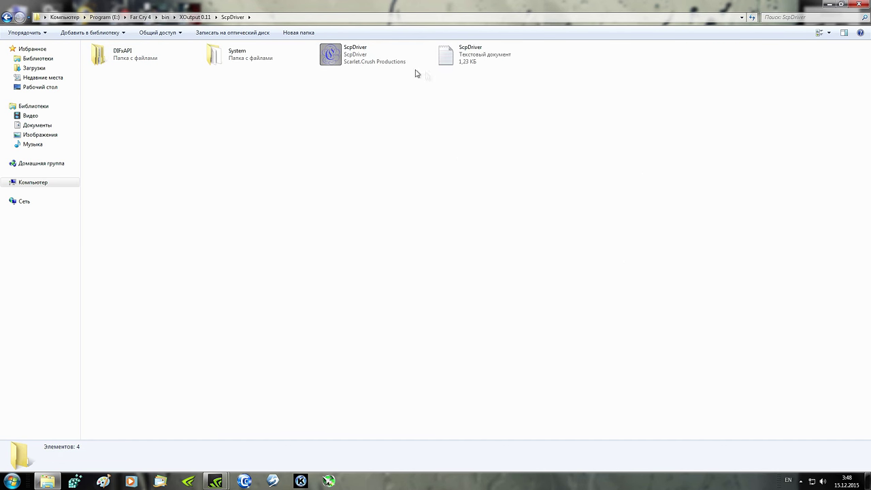
pyautogui.rightClick(358, 53)
pyautogui.click(389, 318)
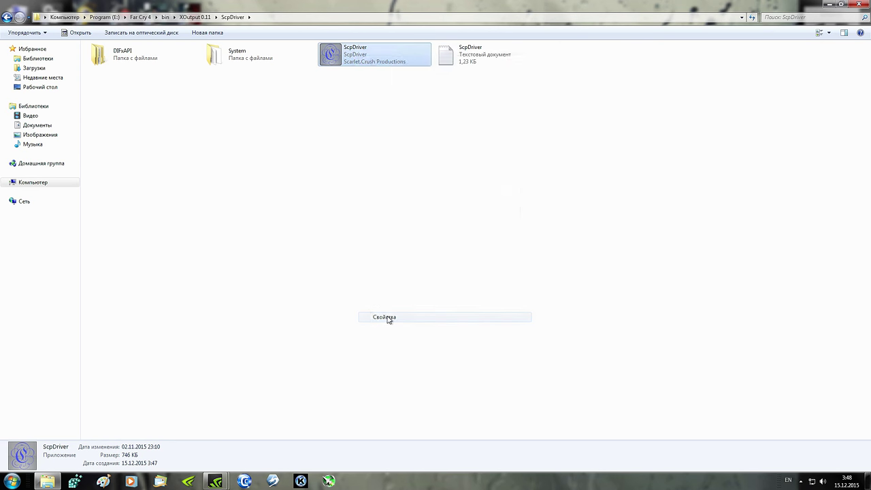
pyautogui.click(504, 253)
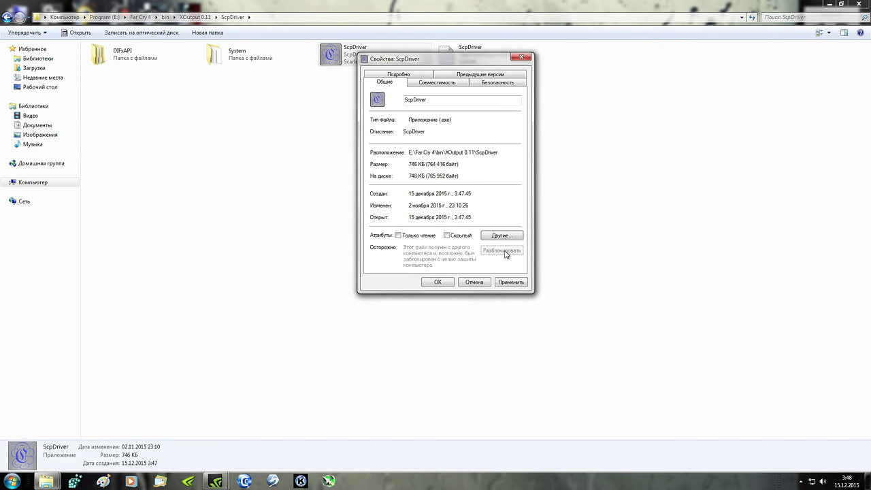
pyautogui.click(518, 285)
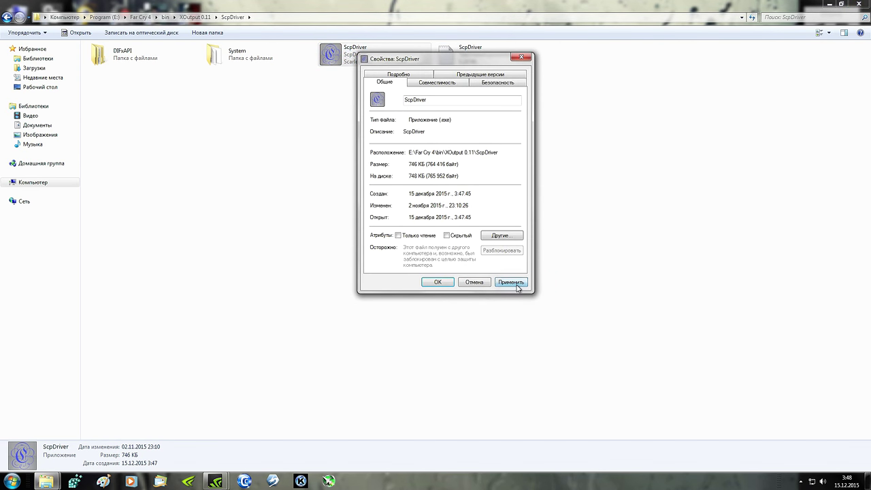
pyautogui.click(434, 283)
# Step: Go to ScpDriver's System folder and unblock the ScpVBus setup information file in its properties, saving the change
pyautogui.doubleClick(228, 63)
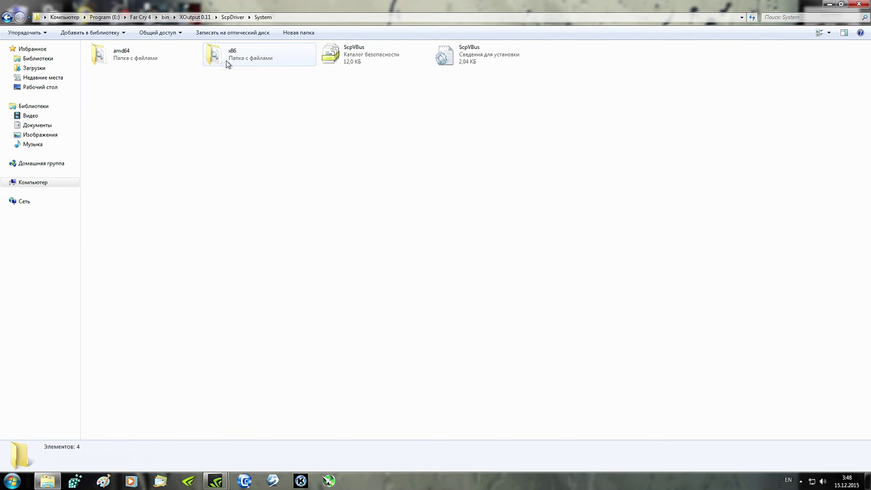
pyautogui.rightClick(457, 63)
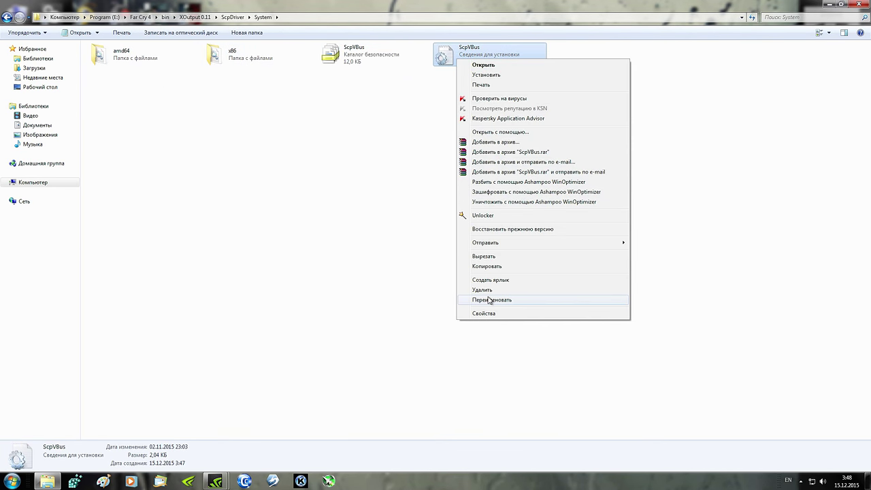
pyautogui.click(469, 313)
pyautogui.click(601, 248)
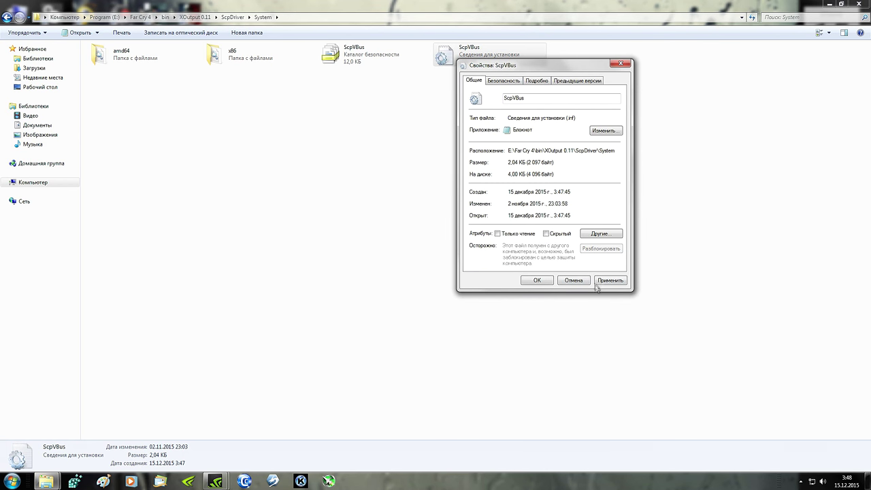
pyautogui.click(612, 282)
pyautogui.click(534, 281)
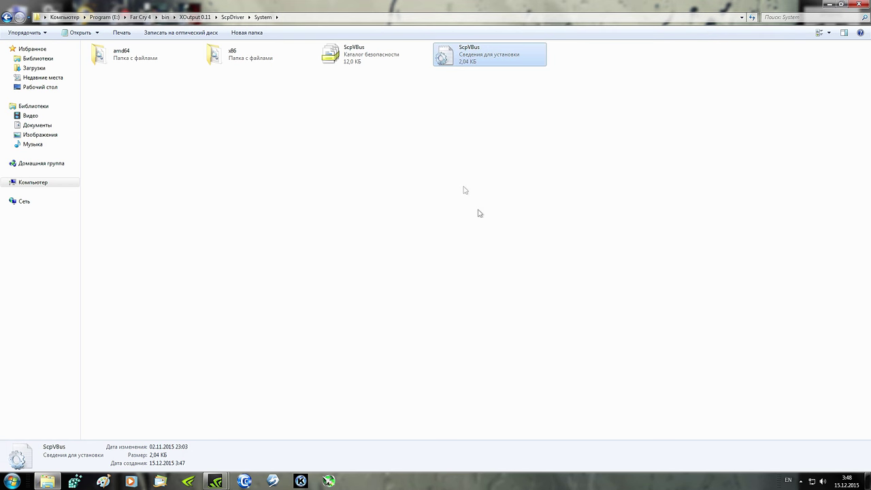
# Step: Unblock the ScpVBus security catalog file in its properties and save the change
pyautogui.rightClick(341, 59)
pyautogui.click(369, 286)
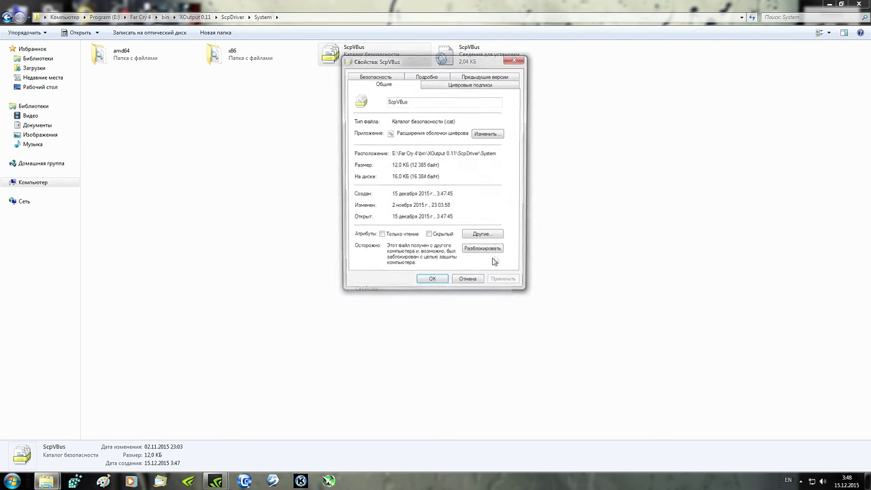
pyautogui.click(489, 253)
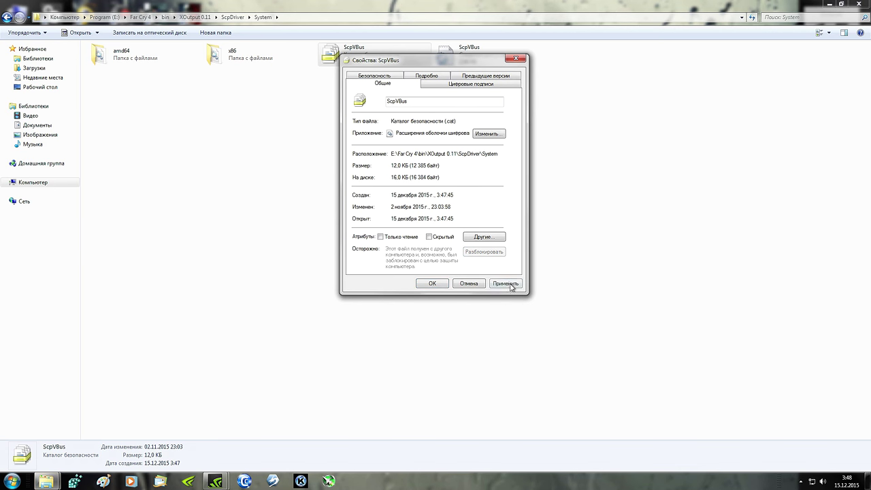
pyautogui.click(425, 283)
# Step: Open the x86 folder inside System and unblock ScpVBus.sys in its properties, saving the change
pyautogui.doubleClick(225, 54)
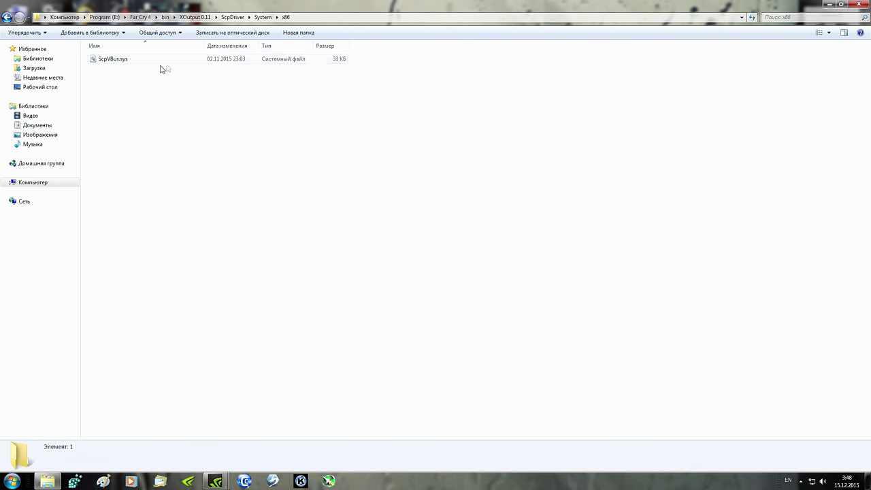
pyautogui.rightClick(123, 60)
pyautogui.click(151, 281)
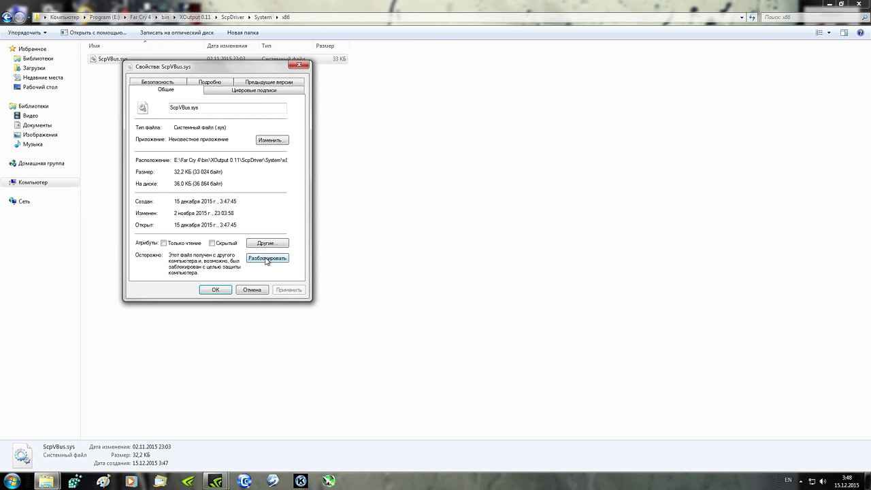
pyautogui.click(266, 258)
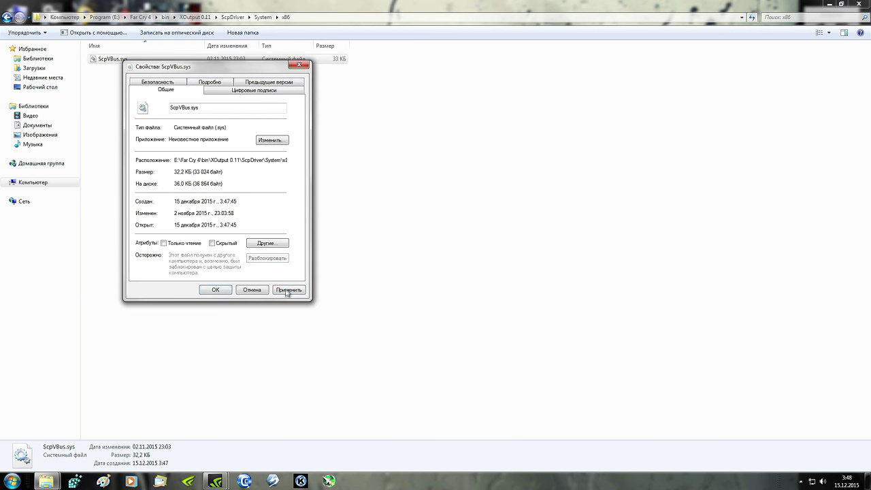
pyautogui.click(213, 288)
# Step: Open the amd64 folder inside System and unblock its ScpVBus.sys in the file properties, saving the change
pyautogui.click(7, 17)
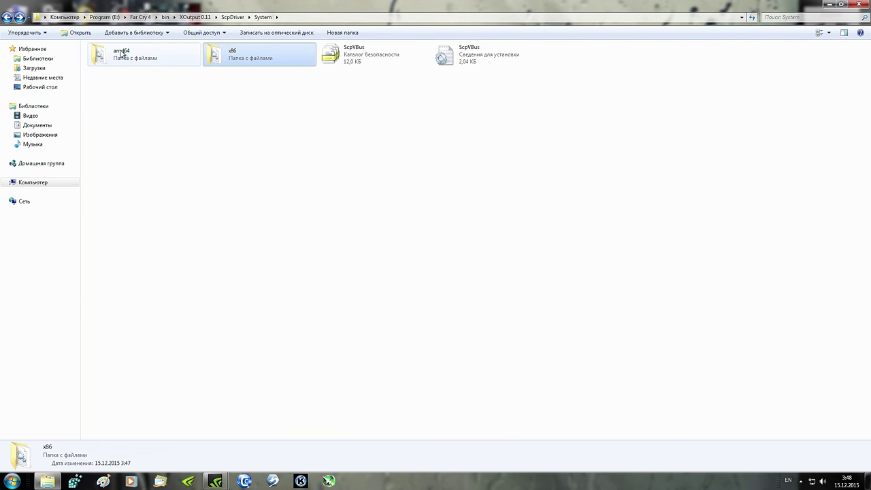
pyautogui.doubleClick(121, 54)
pyautogui.rightClick(93, 58)
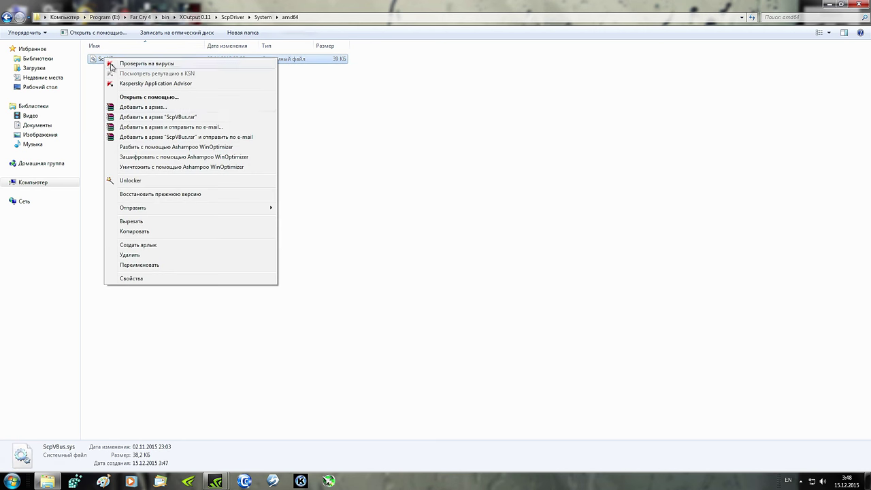
pyautogui.click(144, 280)
pyautogui.click(247, 254)
pyautogui.click(269, 285)
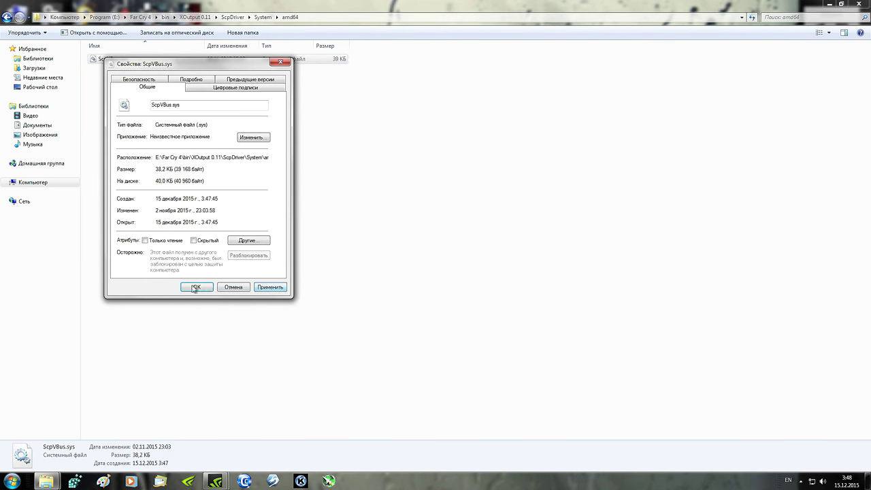
pyautogui.click(196, 287)
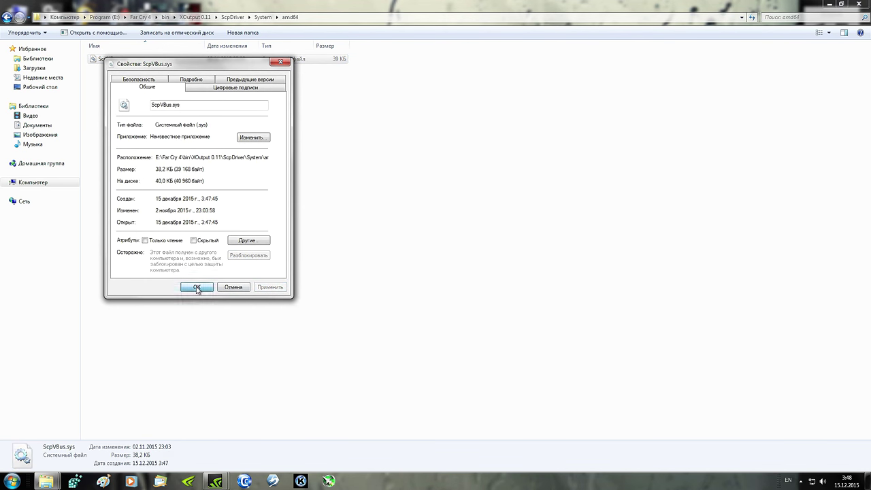
# Step: Go to the x86 folder inside ScpDriver\DIFxAPI and unblock DIFxAPI.dll in its properties, saving the change
pyautogui.click(7, 17)
pyautogui.click(5, 15)
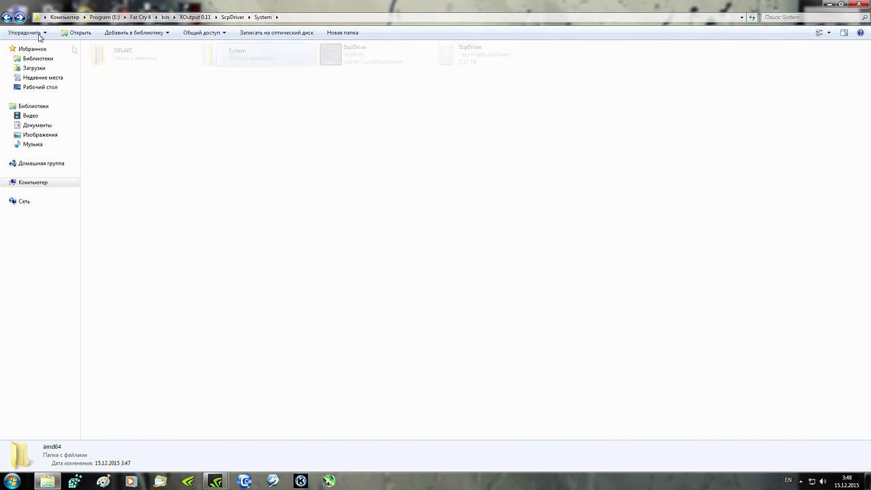
pyautogui.doubleClick(116, 58)
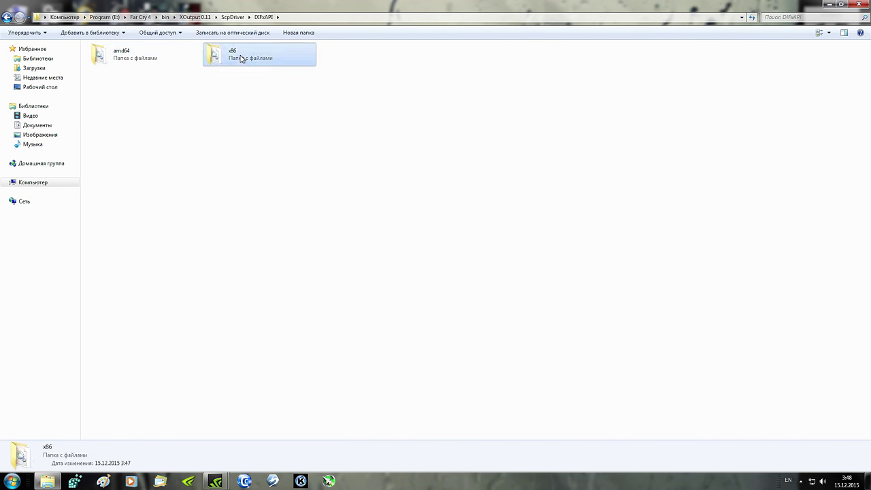
pyautogui.doubleClick(242, 59)
pyautogui.rightClick(151, 61)
pyautogui.rightClick(96, 61)
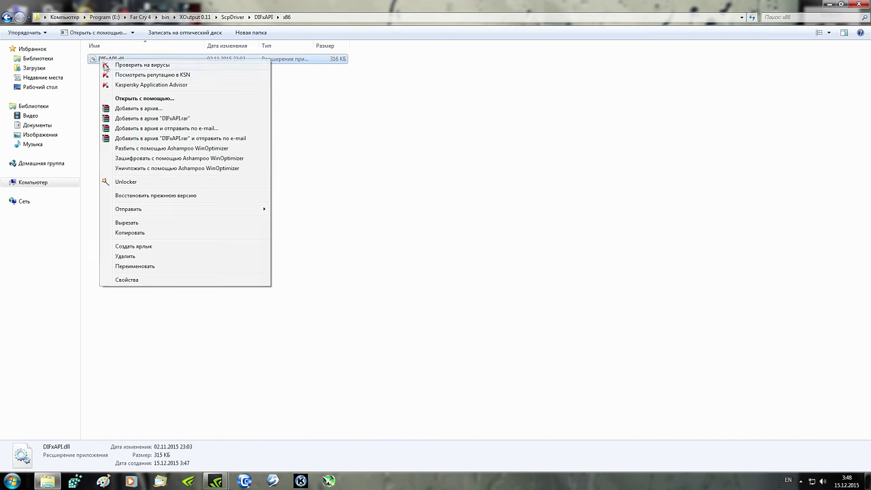
pyautogui.click(119, 282)
pyautogui.click(242, 257)
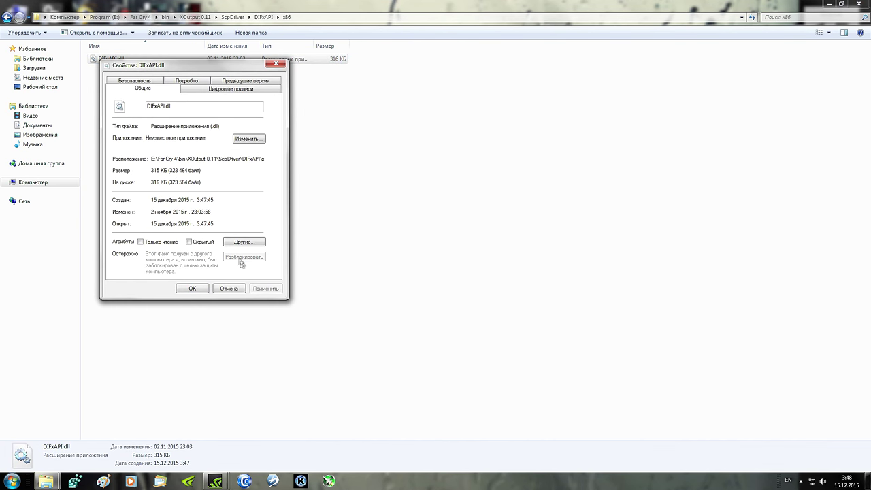
pyautogui.click(267, 288)
pyautogui.click(193, 288)
# Step: Open the amd64 folder inside DIFxAPI and unblock its DIFxAPI.dll in the file properties, saving the change
pyautogui.click(7, 18)
pyautogui.doubleClick(114, 55)
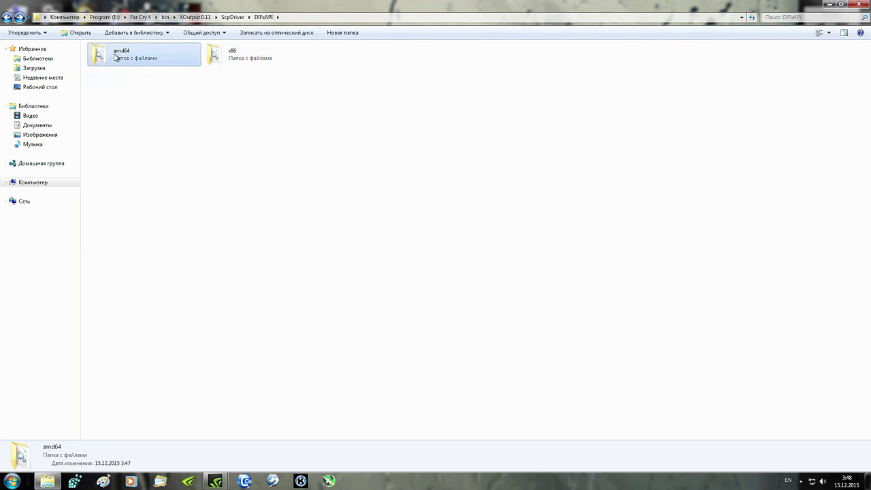
pyautogui.rightClick(106, 53)
pyautogui.click(139, 274)
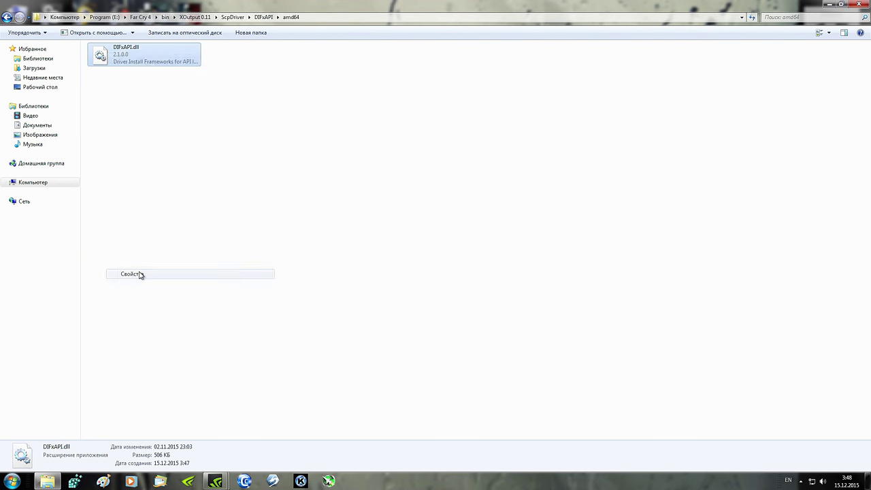
pyautogui.click(250, 251)
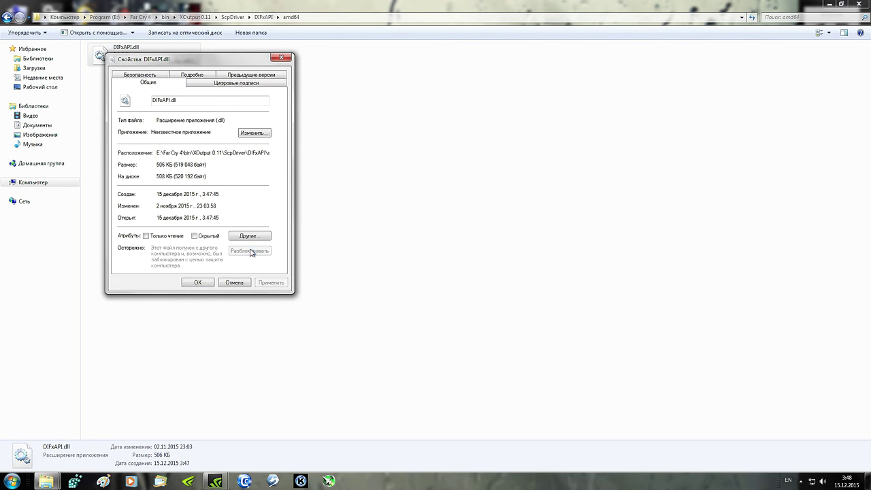
pyautogui.click(270, 282)
pyautogui.click(197, 283)
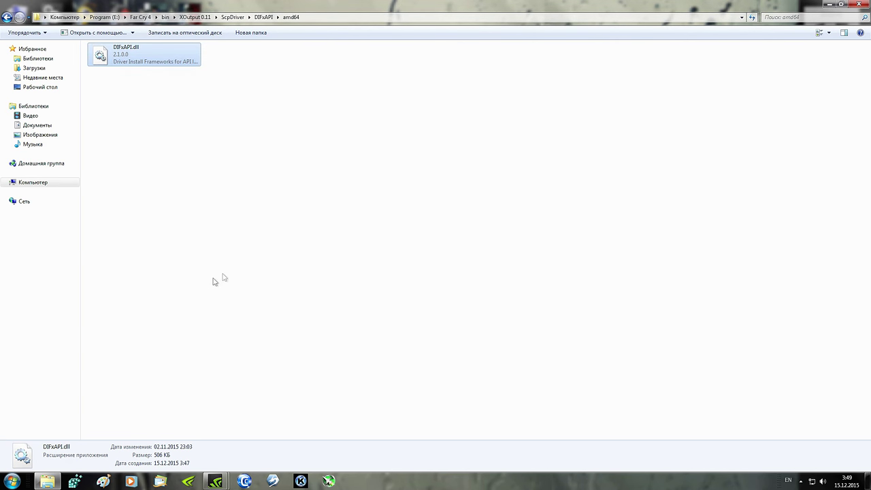
# Step: Go back up to the XOutput 0.11 folder and reopen its ScpDriver folder
pyautogui.click(7, 18)
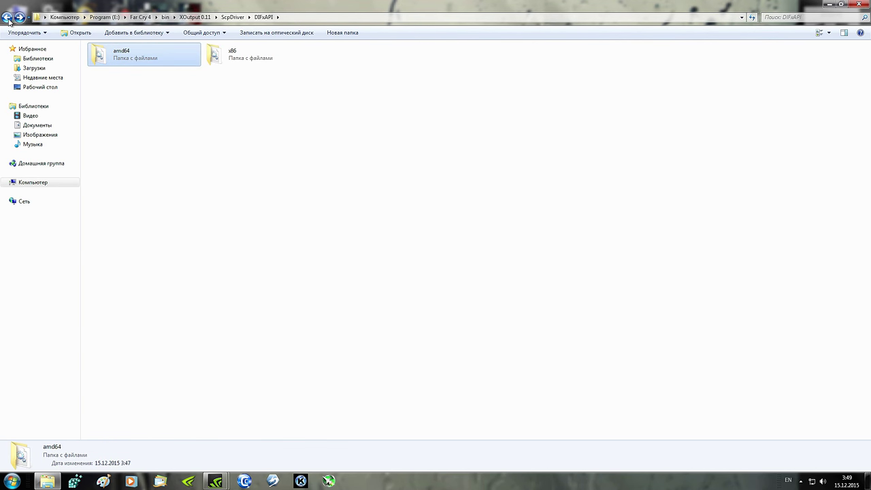
pyautogui.click(8, 18)
pyautogui.click(196, 152)
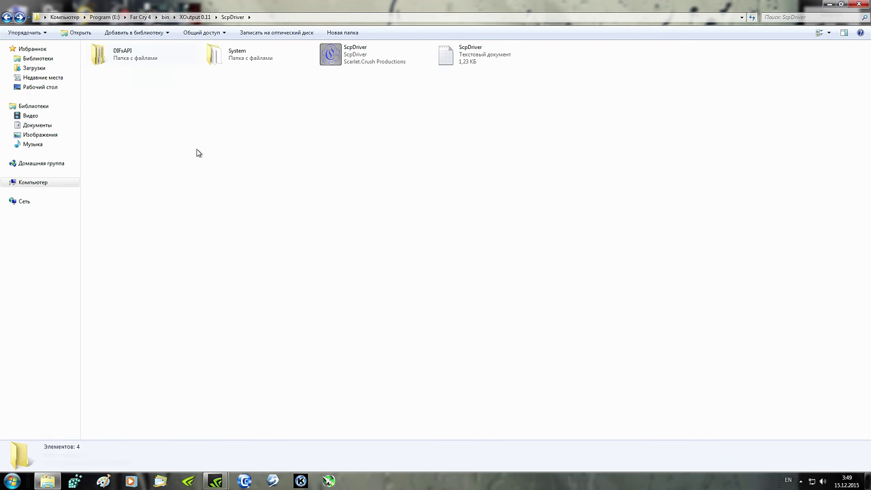
pyautogui.click(7, 17)
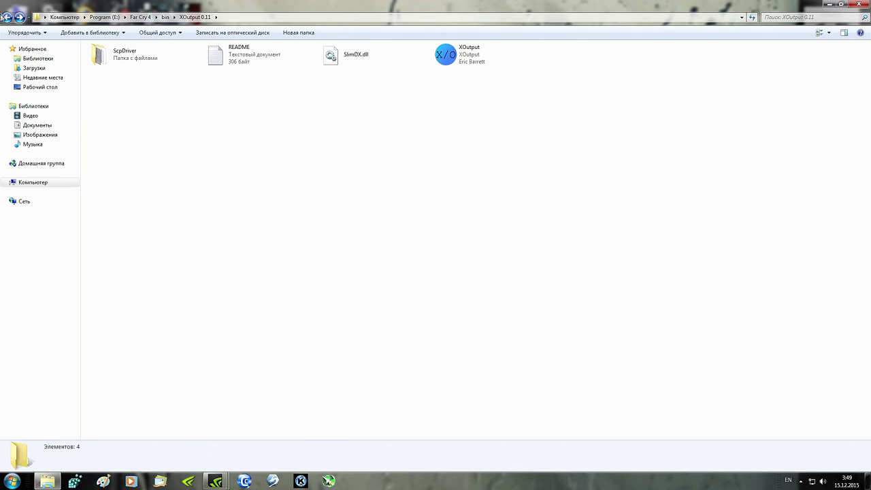
pyautogui.doubleClick(111, 55)
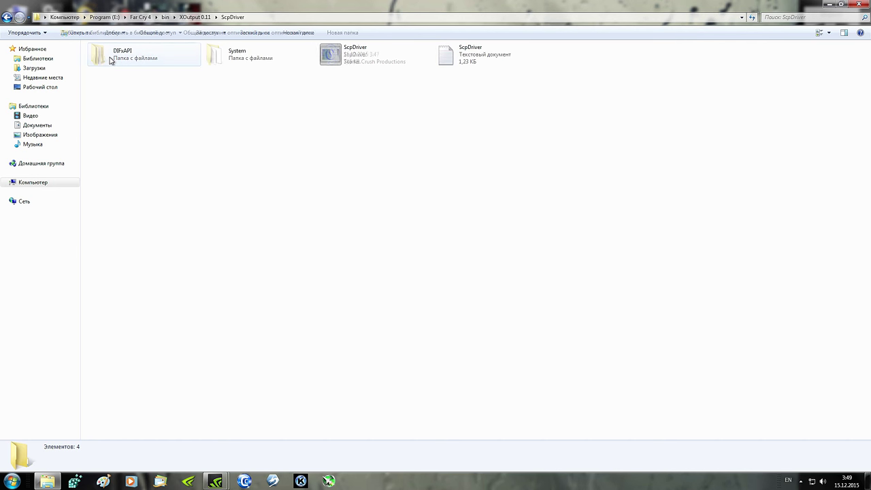
# Step: Minimize the folder window and the NVIDIA GeForce Experience window to reach the desktop
pyautogui.click(47, 481)
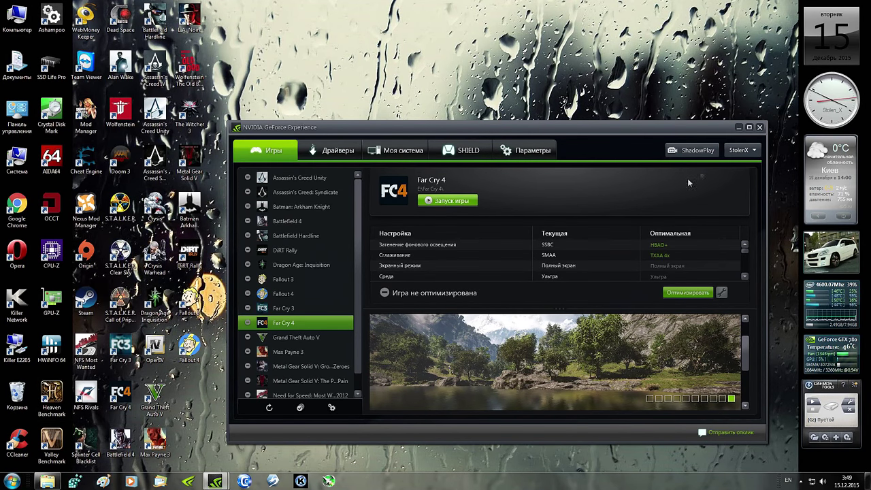
pyautogui.click(738, 127)
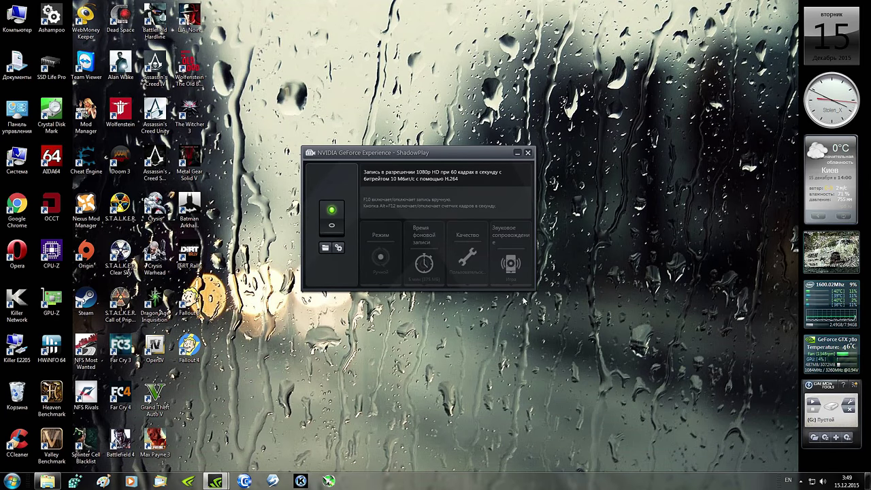
pyautogui.click(517, 153)
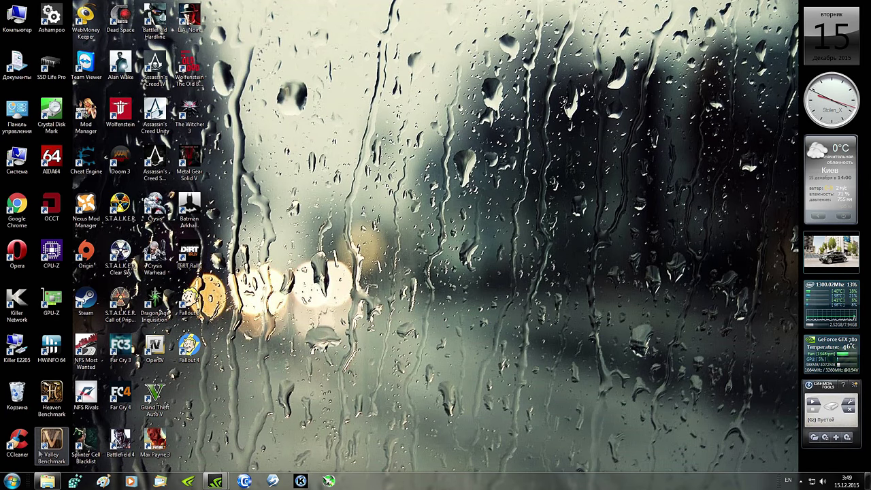
pyautogui.click(46, 482)
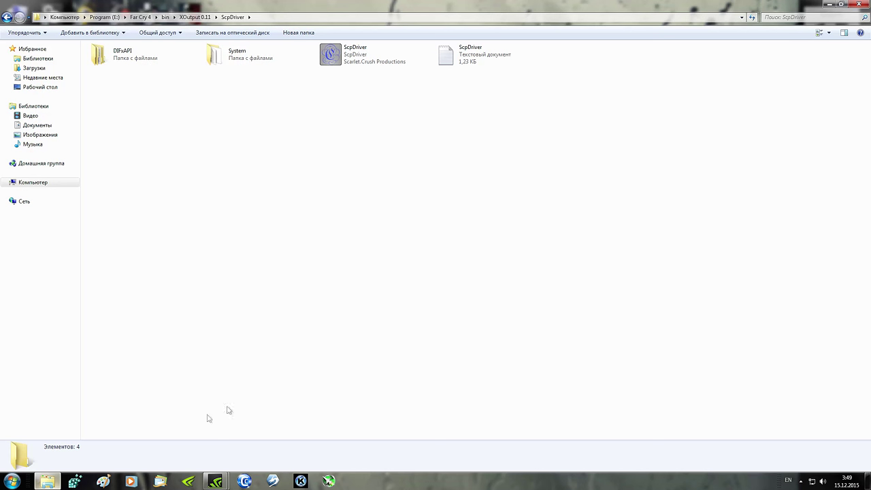
pyautogui.click(342, 59)
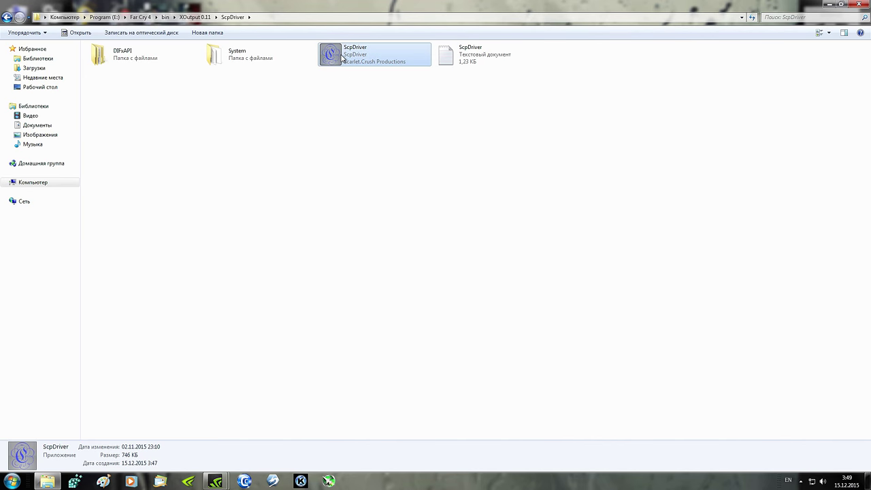
# Step: Open Device Manager through the Control Panel, look through the system devices, and close it
pyautogui.click(828, 6)
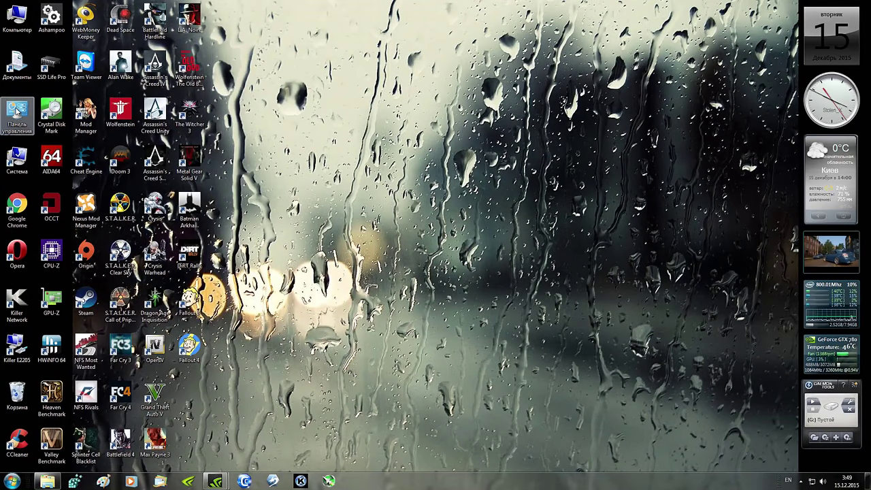
pyautogui.doubleClick(31, 123)
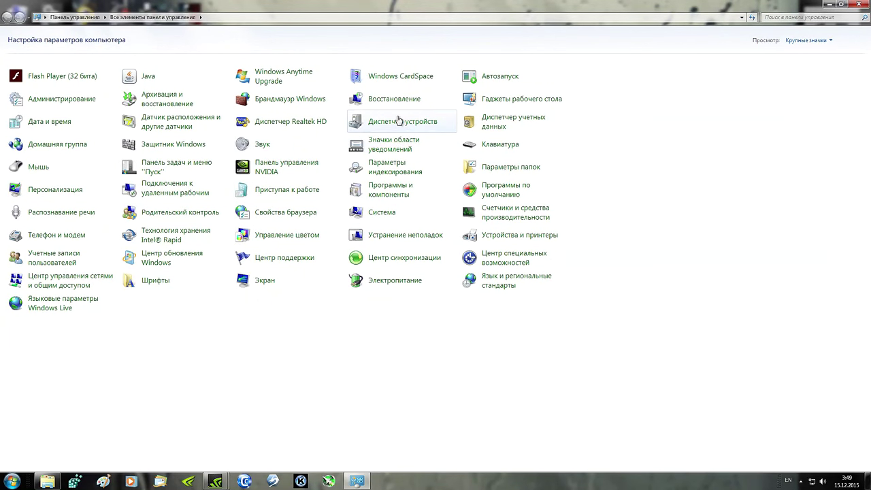
pyautogui.click(395, 122)
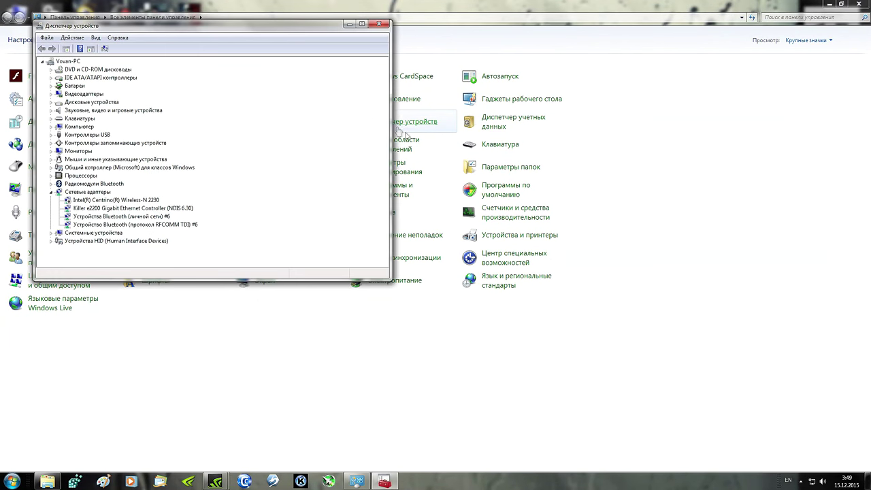
pyautogui.click(802, 480)
pyautogui.click(802, 481)
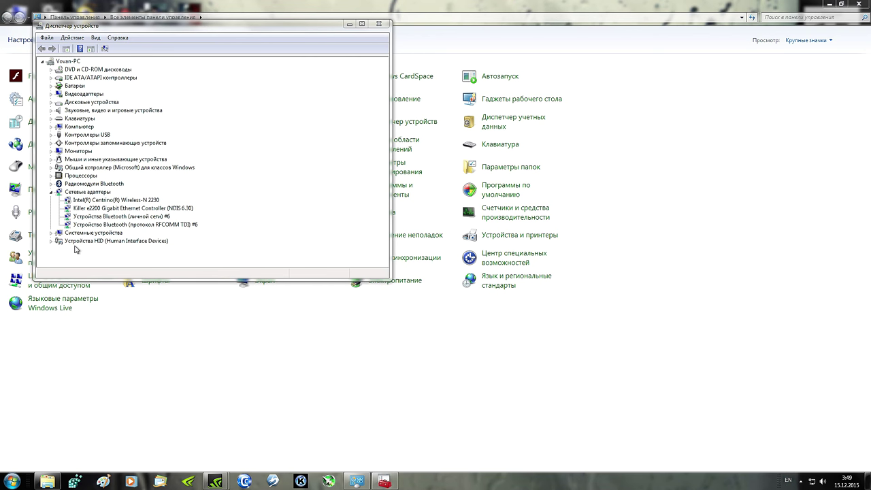
pyautogui.click(51, 233)
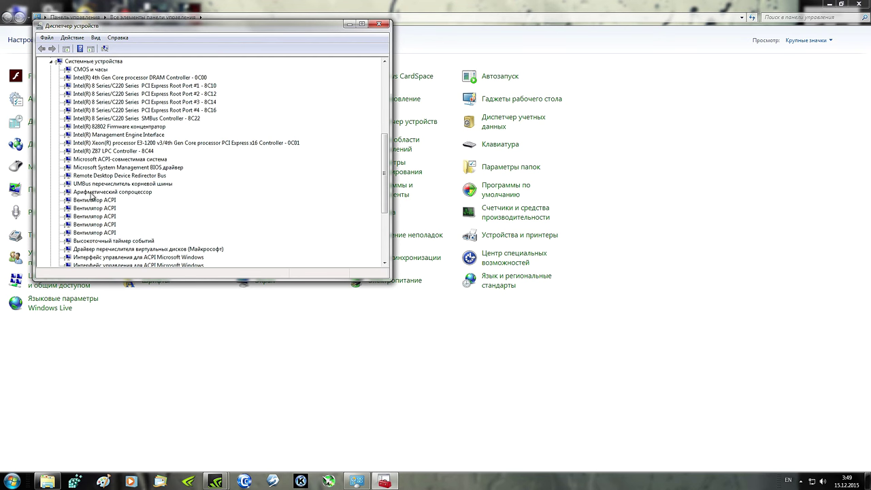
pyautogui.click(387, 25)
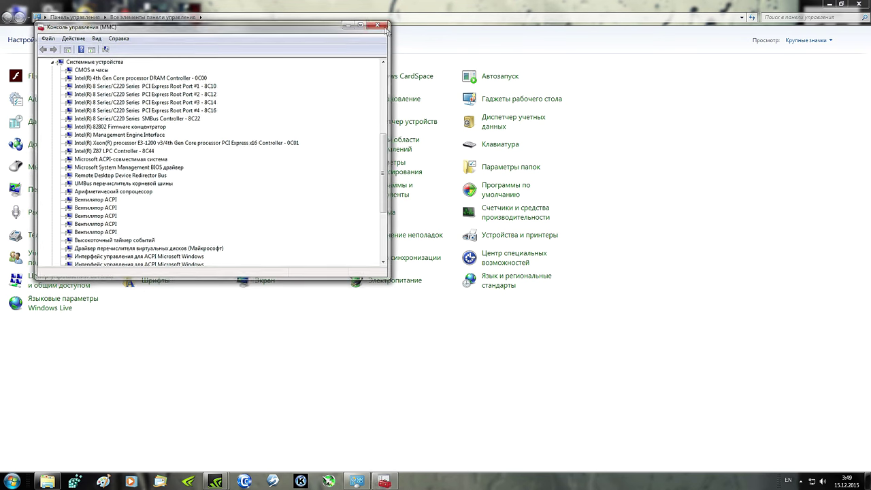
# Step: Return to the ScpDriver folder and check the ScpDriver application's properties, cancelling without changes
pyautogui.click(46, 481)
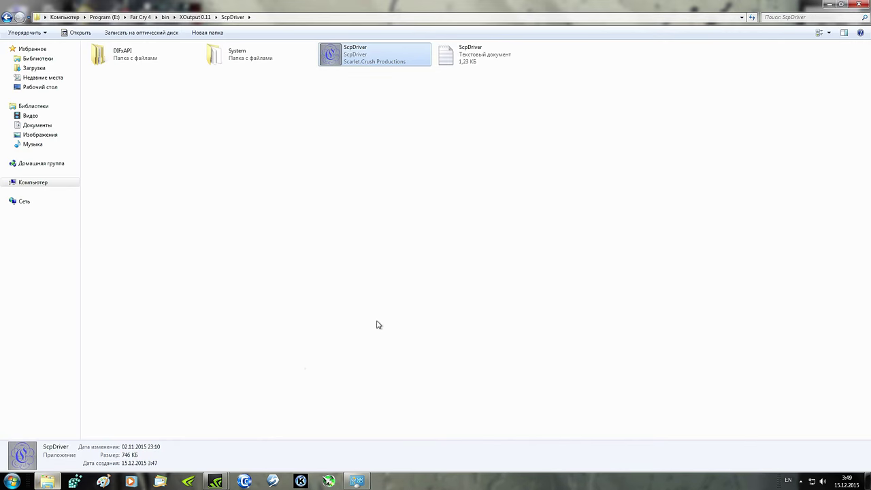
pyautogui.rightClick(344, 55)
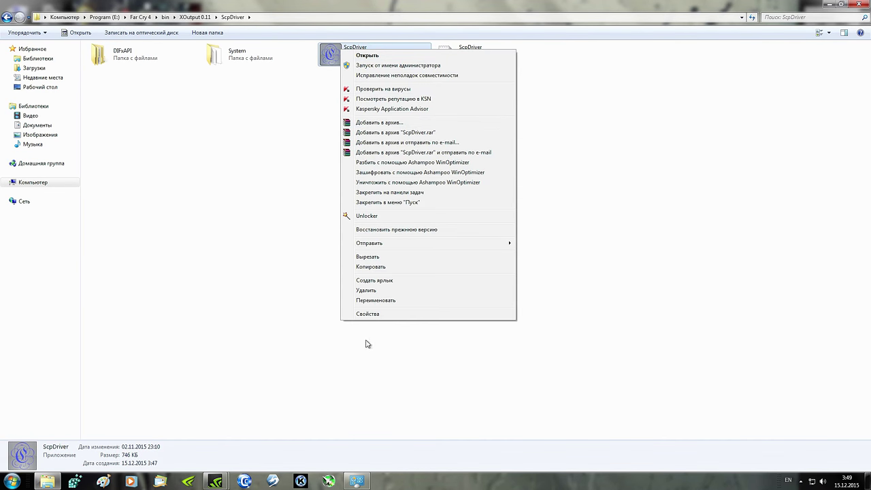
pyautogui.click(368, 314)
pyautogui.click(459, 278)
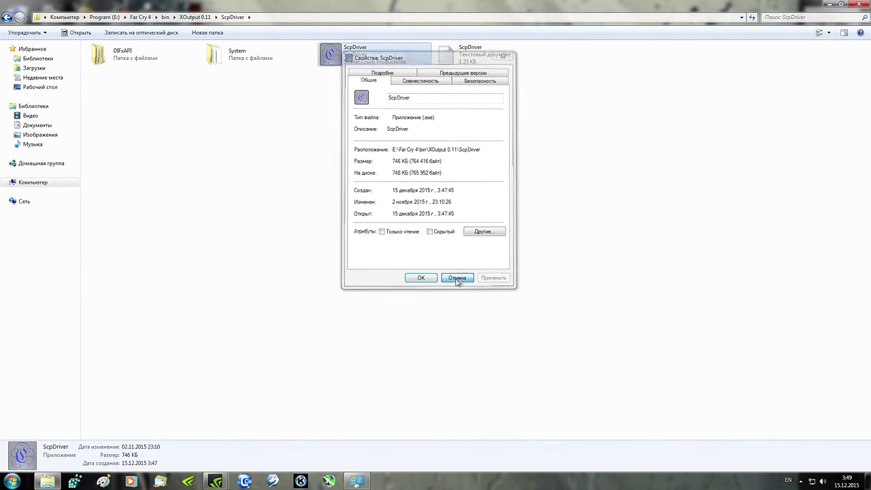
# Step: Run ScpDriver to install the SCP virtual bus driver, exit the installer, and go back up to the bin folder
pyautogui.click(343, 56)
pyautogui.doubleClick(343, 56)
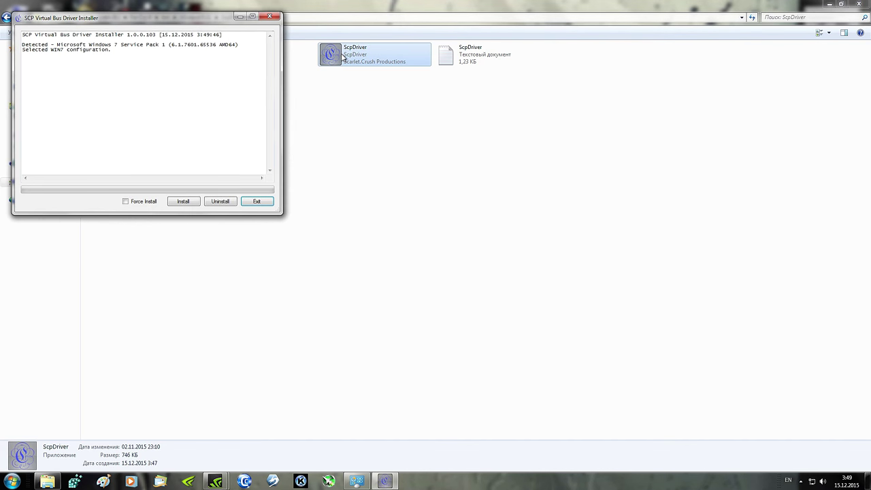
pyautogui.moveTo(167, 21); pyautogui.dragTo(416, 127)
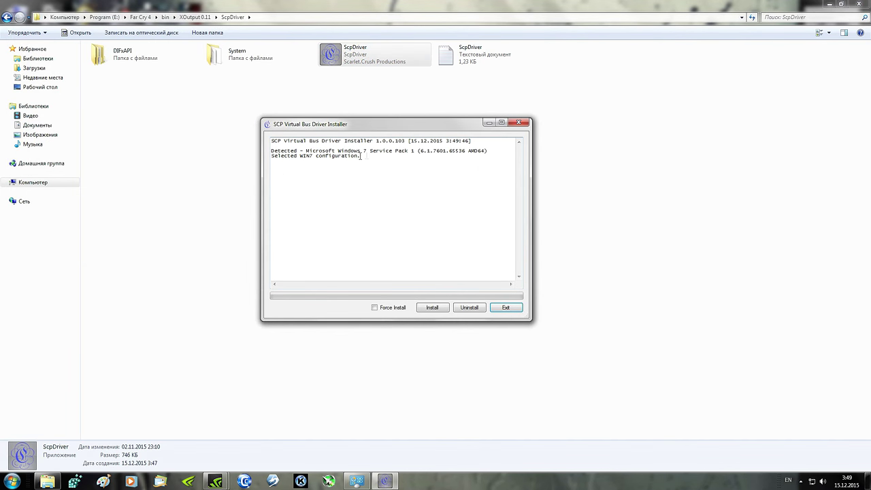
pyautogui.click(431, 308)
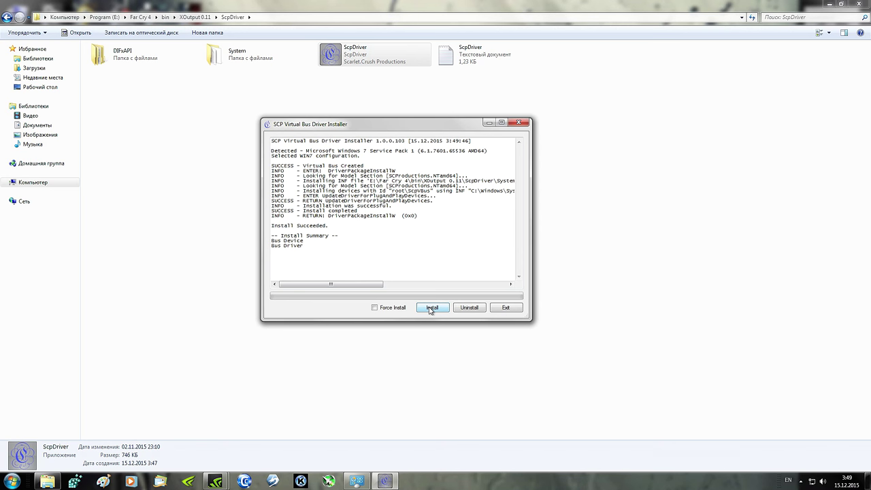
pyautogui.moveTo(308, 247); pyautogui.dragTo(287, 248)
pyautogui.click(310, 250)
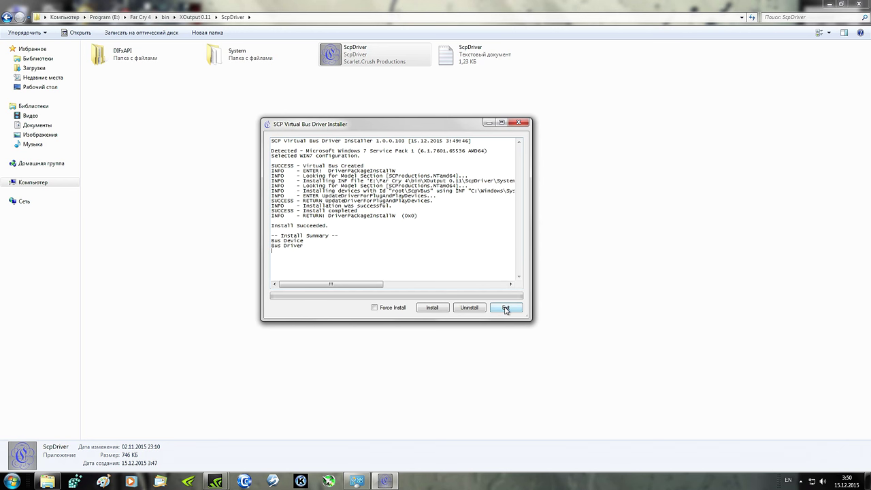
pyautogui.click(505, 307)
pyautogui.click(11, 19)
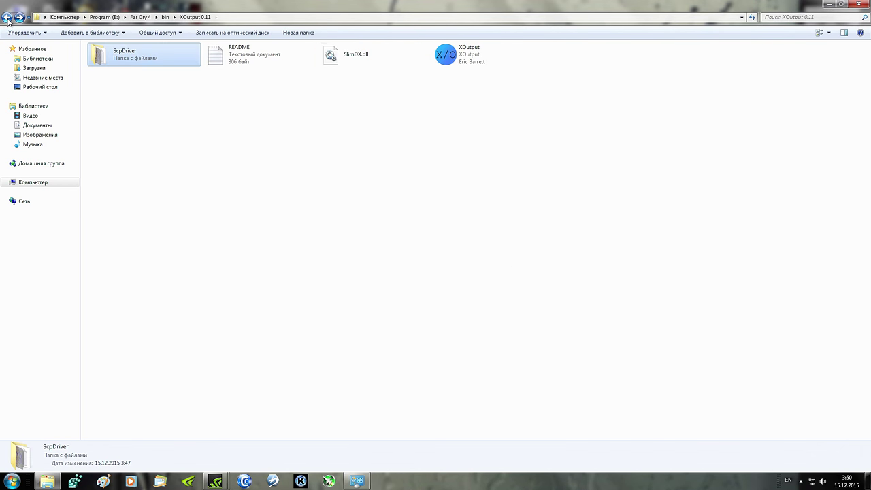
pyautogui.click(11, 19)
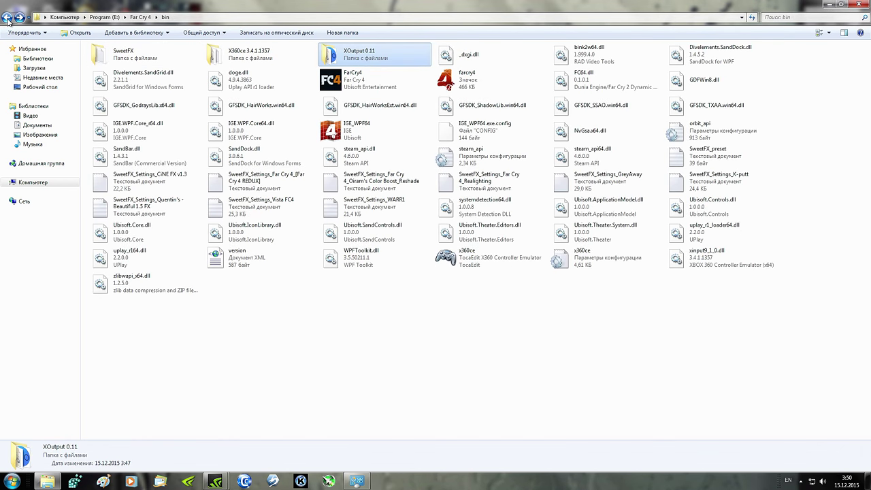
# Step: Reopen Device Manager from the Control Panel and open the properties of Scp Virtual Bus Driver under system devices
pyautogui.click(356, 481)
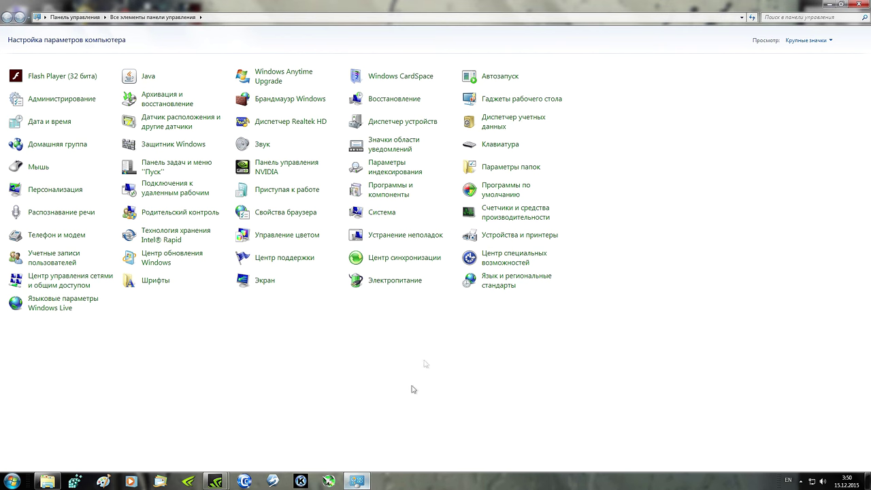
pyautogui.click(392, 124)
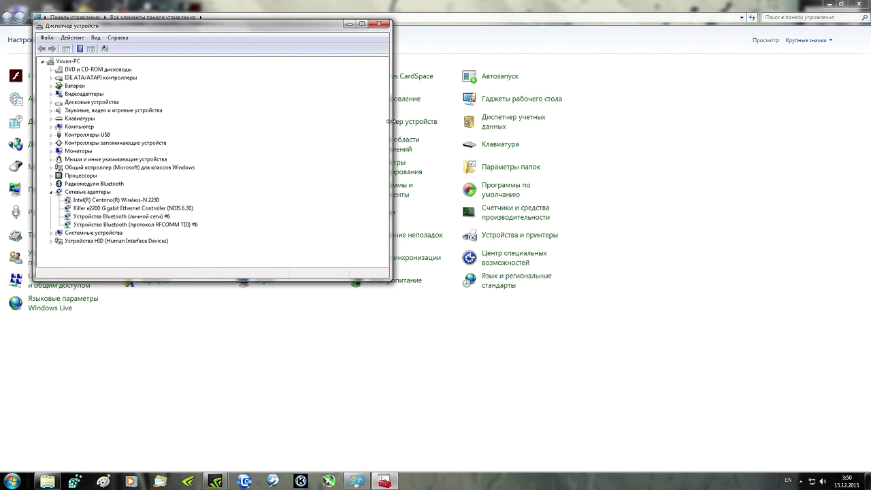
pyautogui.click(51, 234)
pyautogui.click(76, 185)
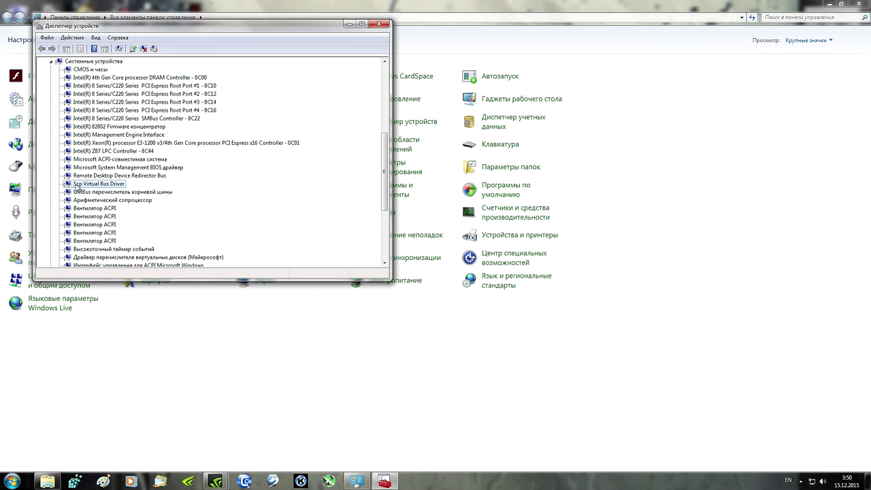
pyautogui.rightClick(96, 185)
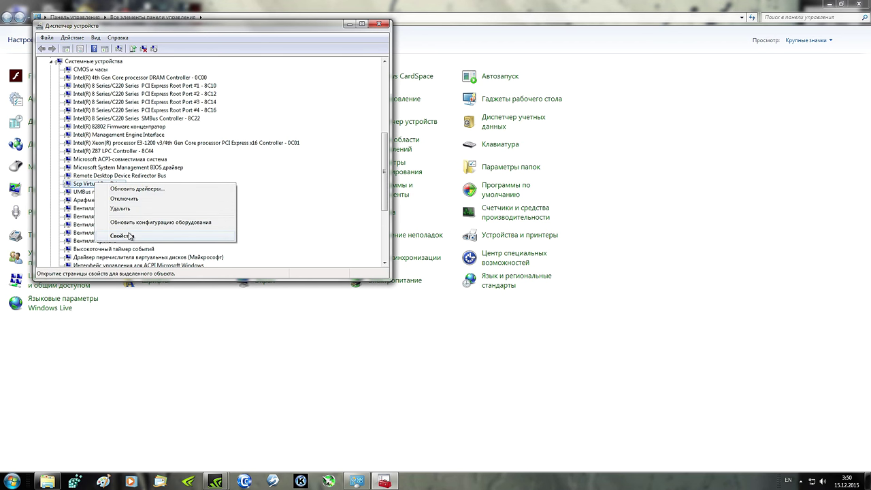
pyautogui.click(129, 235)
# Step: Review the manufacturer, driver information and device details of Scp Virtual Bus Driver, and close its properties and Device Manager
pyautogui.moveTo(196, 113); pyautogui.dragTo(266, 114)
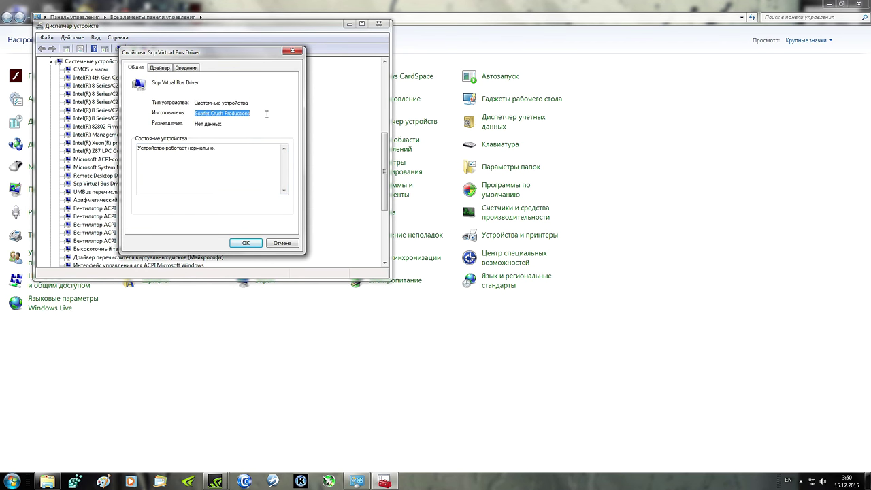
pyautogui.click(258, 113)
pyautogui.click(163, 69)
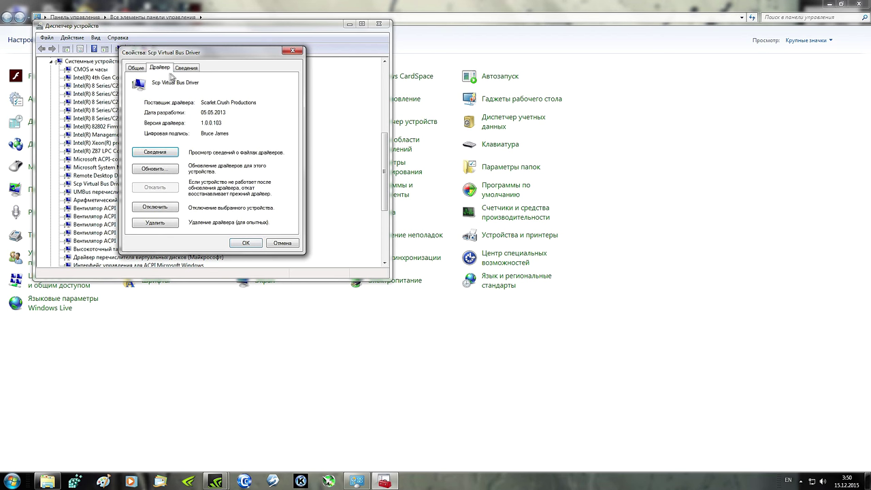
pyautogui.click(186, 69)
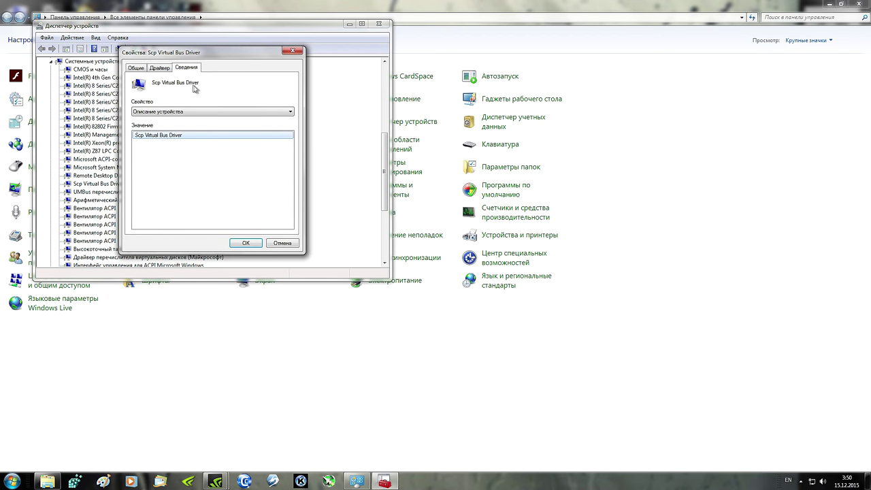
pyautogui.click(155, 135)
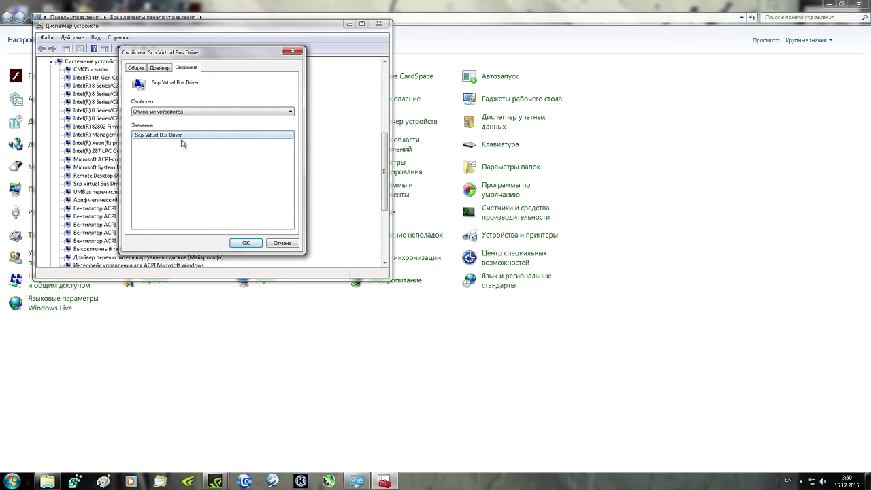
pyautogui.click(245, 243)
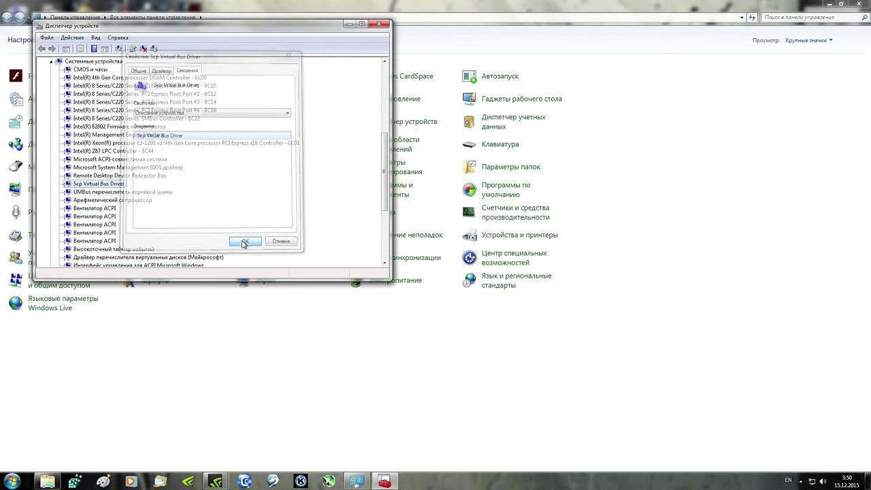
pyautogui.click(379, 26)
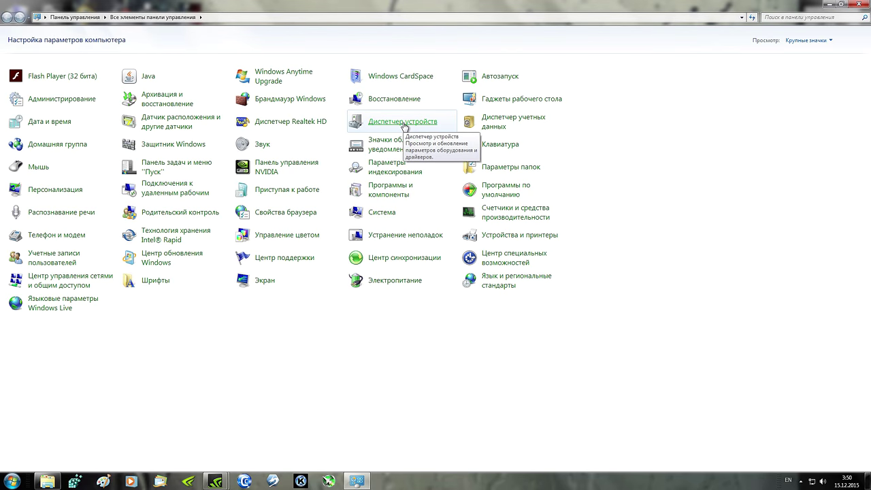
# Step: Return to the bin folder, search for and launch joy.cpl, check the installed game controllers, and close the dialog
pyautogui.click(48, 481)
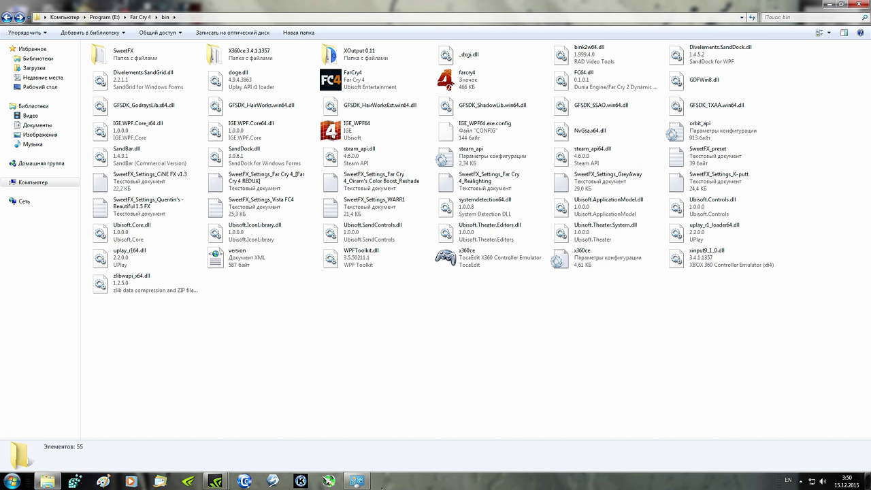
pyautogui.moveTo(361, 481)
pyautogui.click(12, 481)
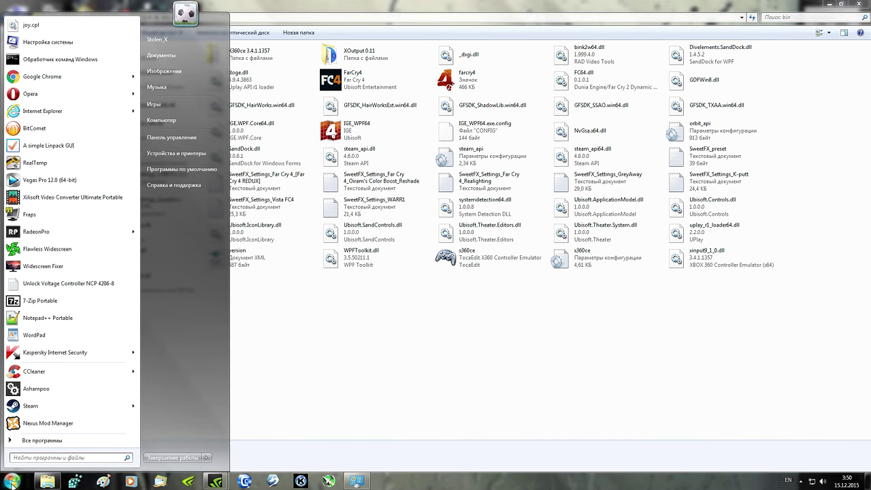
pyautogui.click(26, 458)
pyautogui.write('joy')
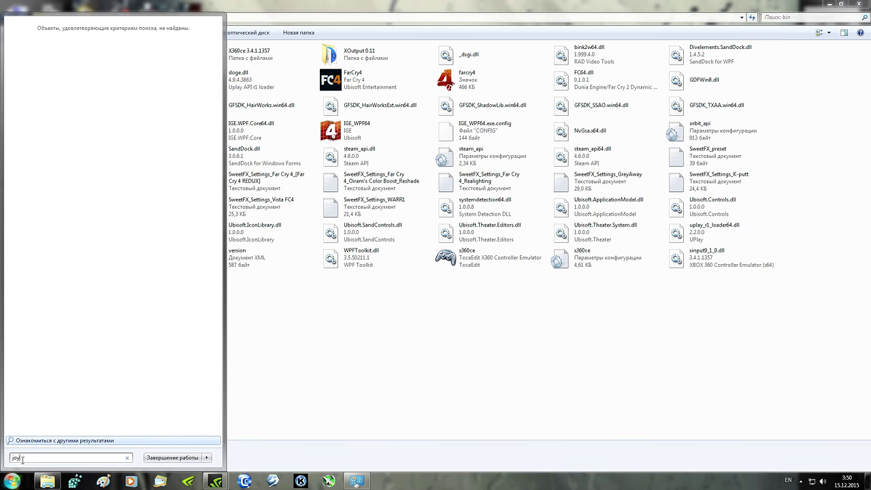
pyautogui.write('.cpl')
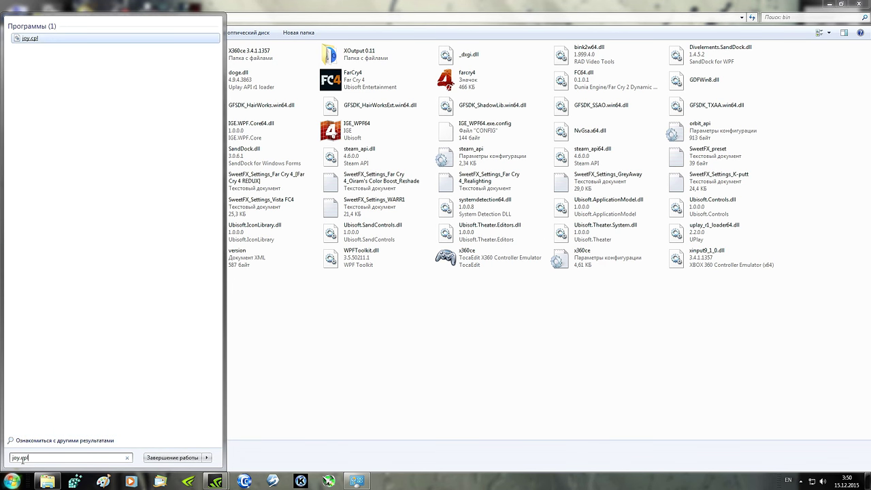
pyautogui.click(29, 39)
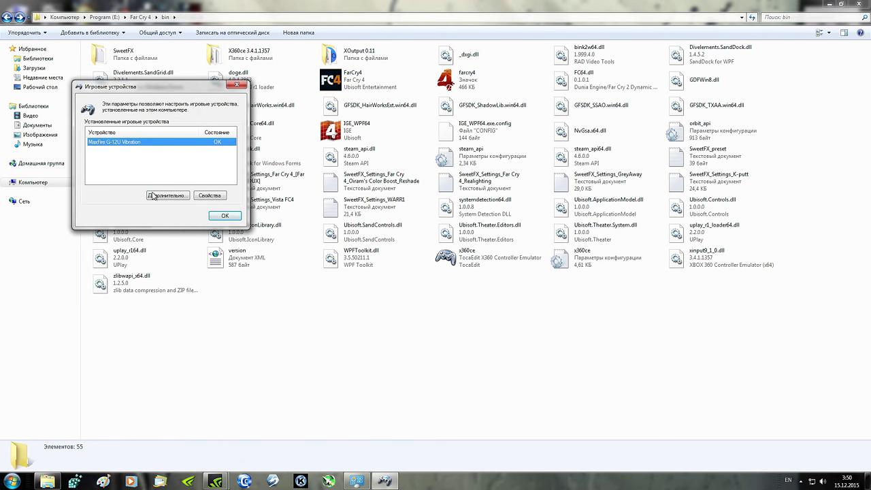
pyautogui.click(224, 216)
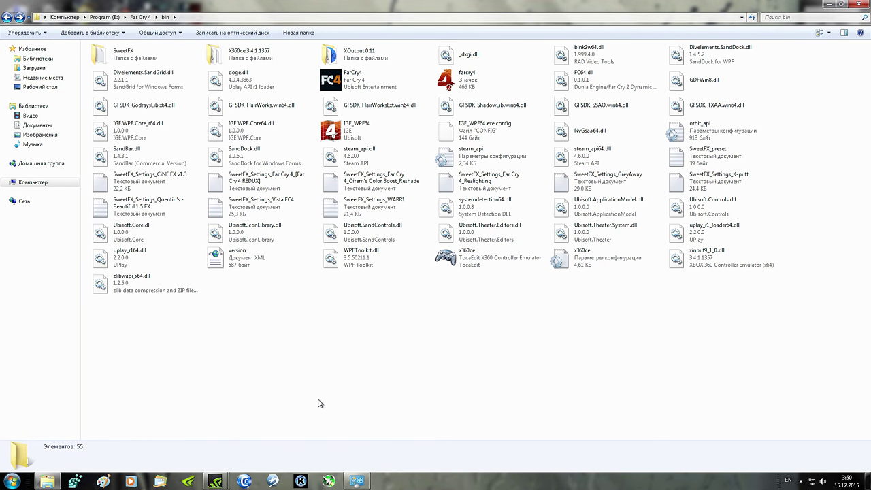
# Step: Open the XOutput 0.11 folder, check the properties of SlimDX.dll and the XOutput application, and close them without changes
pyautogui.doubleClick(338, 60)
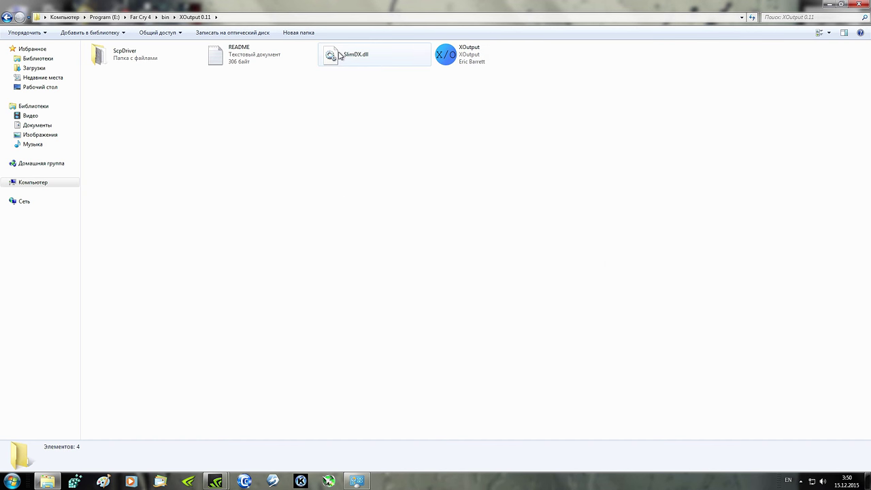
pyautogui.rightClick(372, 55)
pyautogui.click(373, 275)
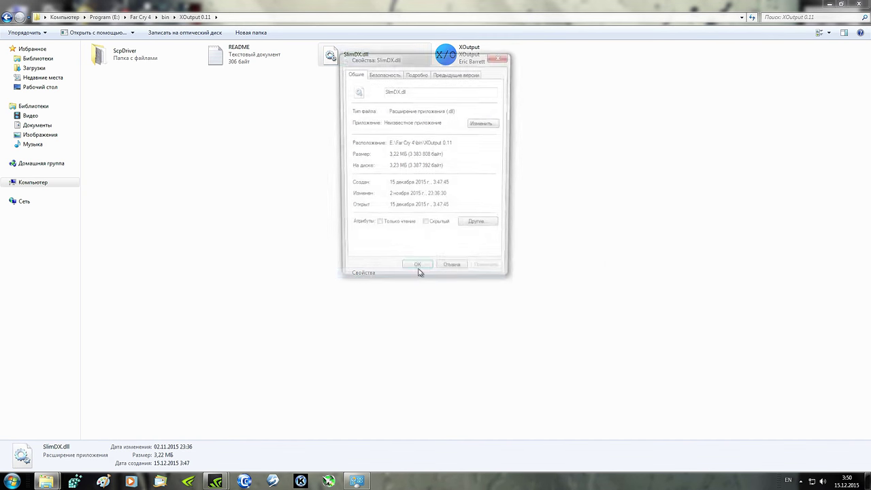
pyautogui.click(453, 273)
pyautogui.click(449, 54)
pyautogui.rightClick(457, 46)
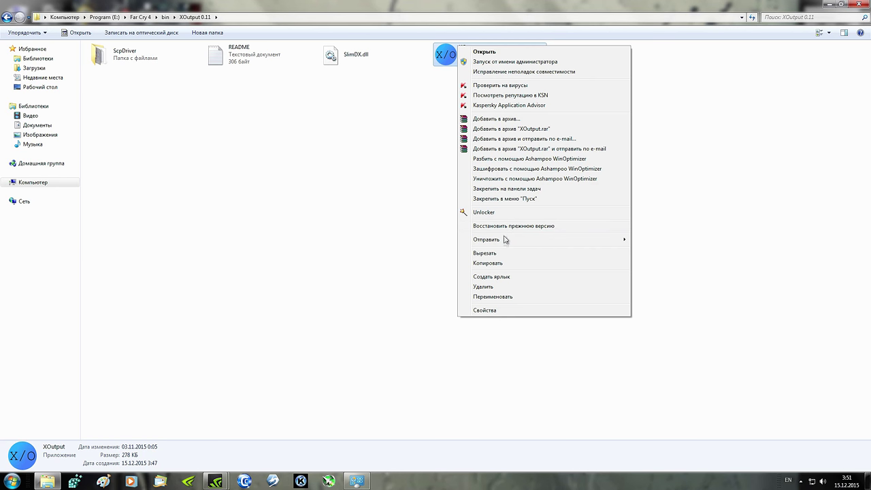
pyautogui.click(485, 310)
pyautogui.click(577, 279)
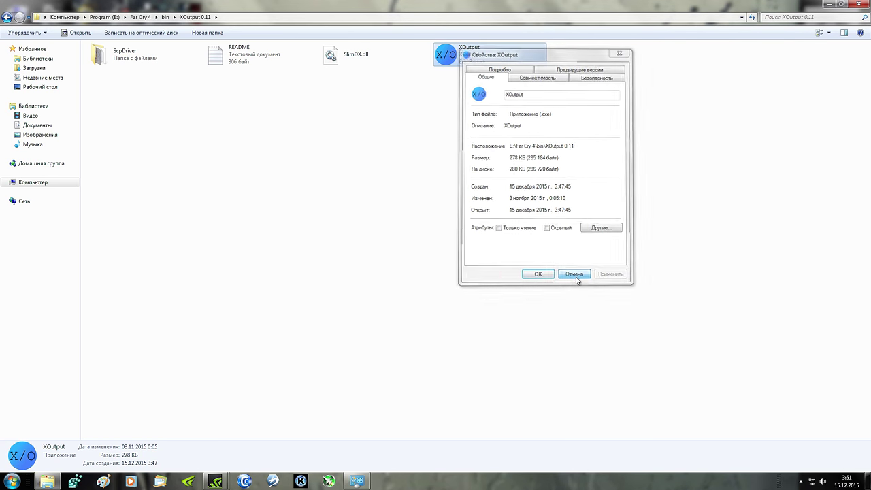
# Step: Launch XOutput, open the controller options for MaxFire G-12U Vibration, and show the mapping choices for Right Analog Y
pyautogui.doubleClick(455, 55)
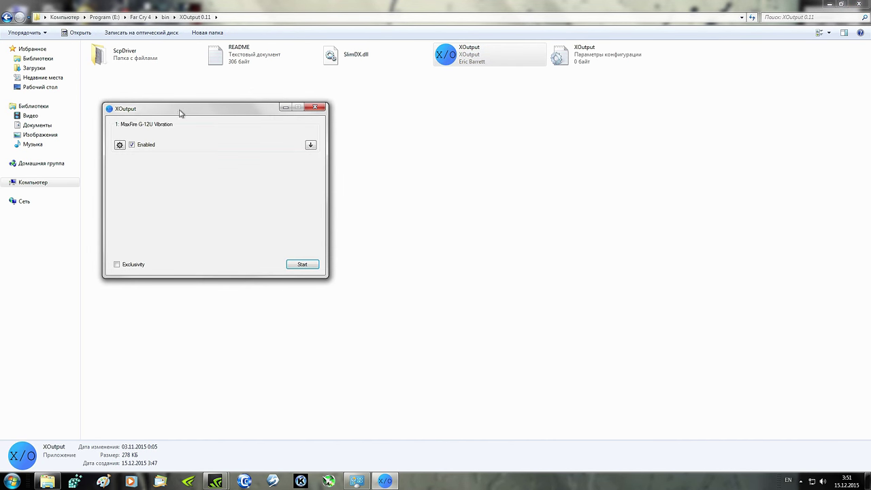
pyautogui.moveTo(181, 112); pyautogui.dragTo(317, 139)
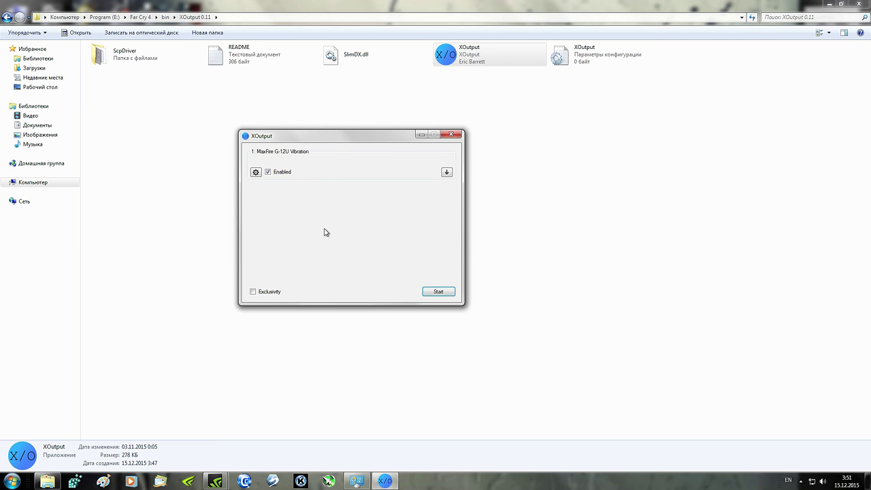
pyautogui.click(256, 172)
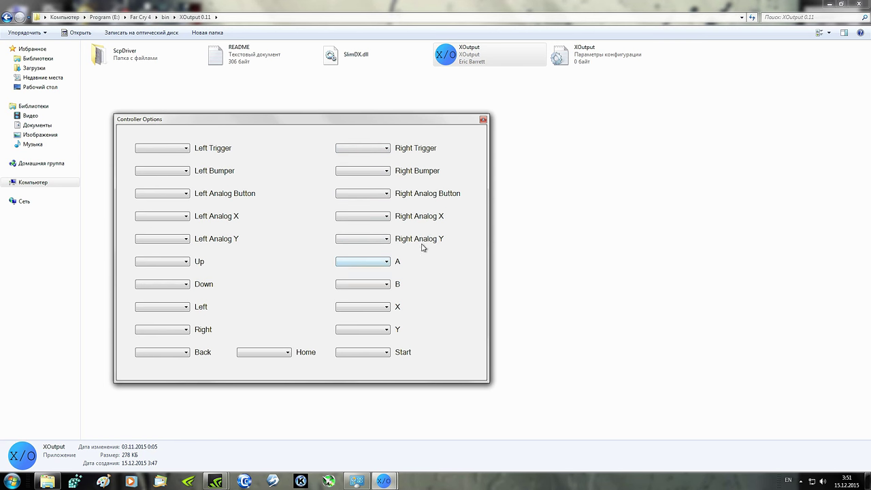
pyautogui.click(386, 241)
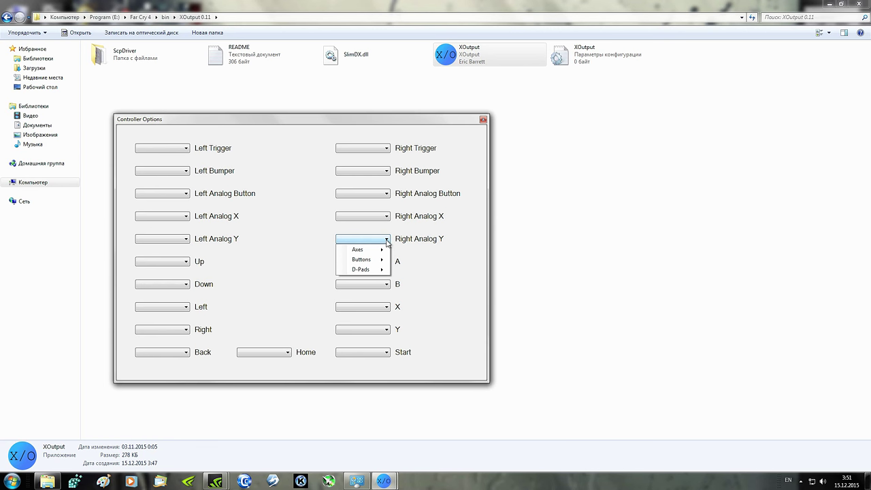
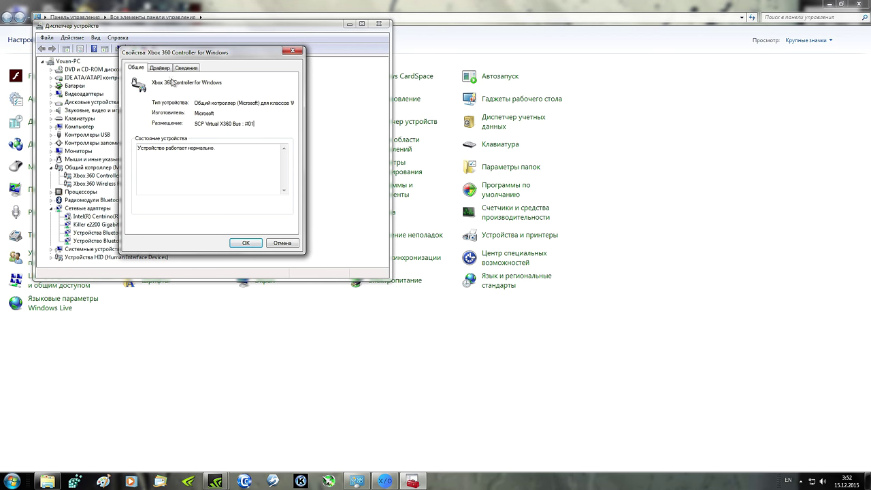
# Step: Review the driver information and hardware IDs of Xbox 360 Controller for Windows, and close its properties, Device Manager and the Control Panel
pyautogui.click(160, 68)
pyautogui.click(187, 69)
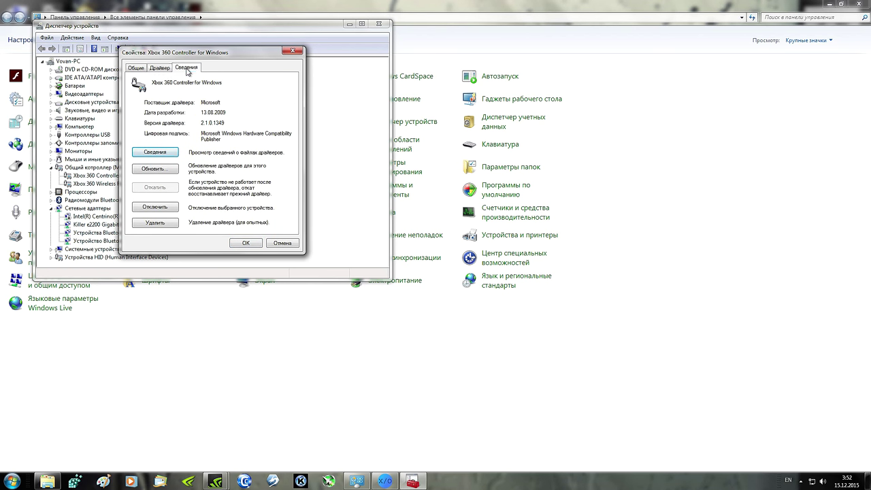
pyautogui.click(191, 113)
pyautogui.click(170, 126)
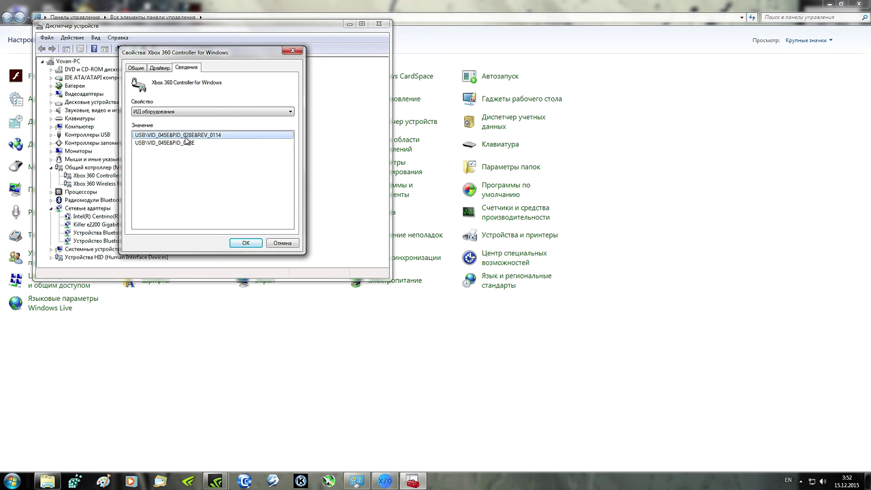
pyautogui.click(246, 243)
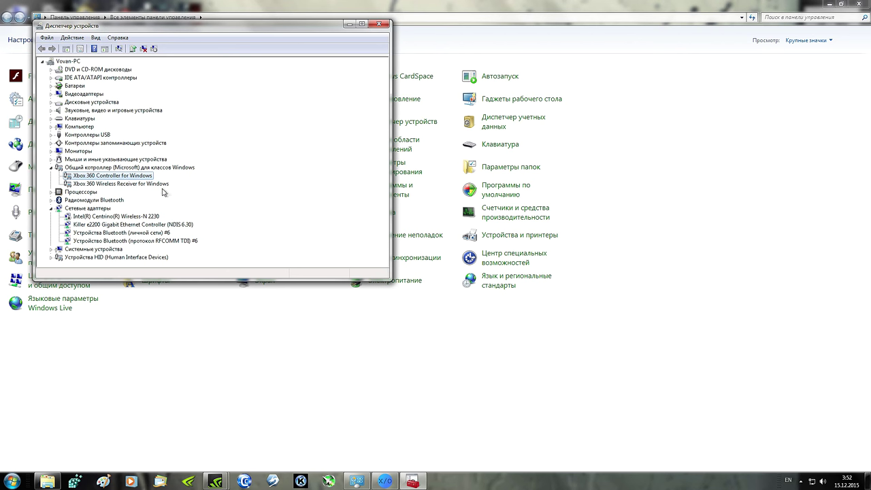
pyautogui.click(383, 26)
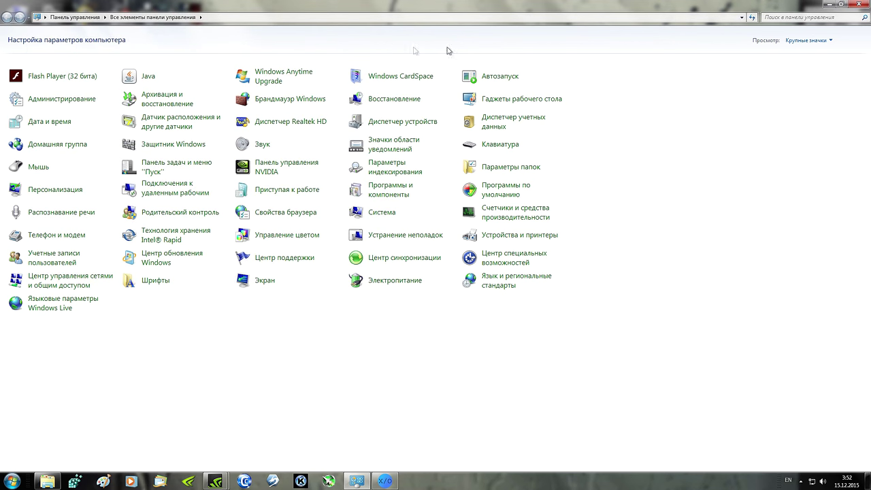
pyautogui.click(857, 5)
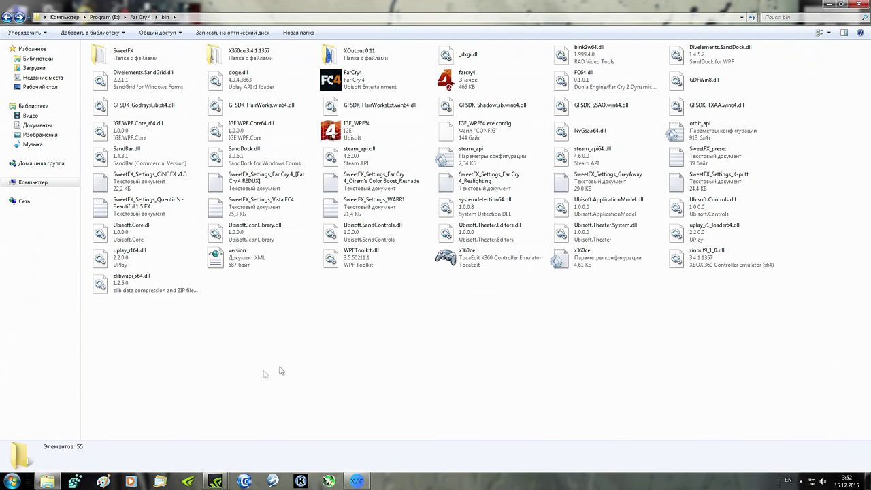
# Step: Search for and launch joy.cpl to check the installed game controllers
pyautogui.click(12, 479)
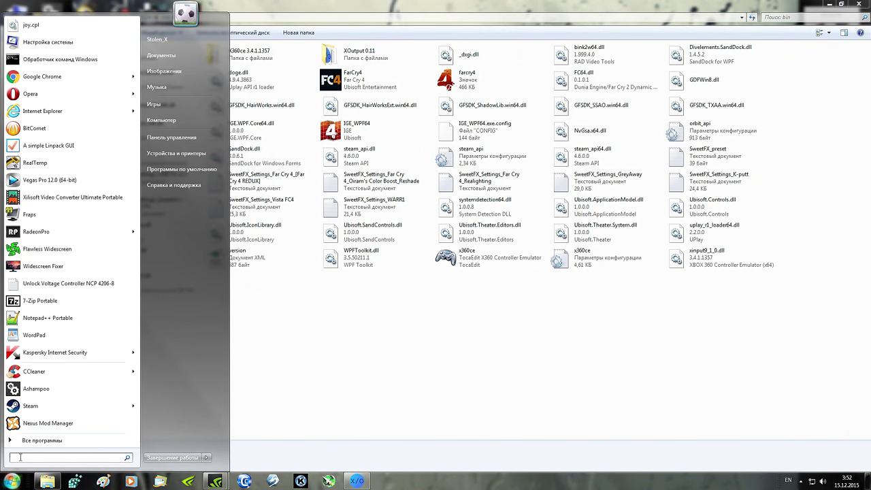
pyautogui.write('jo')
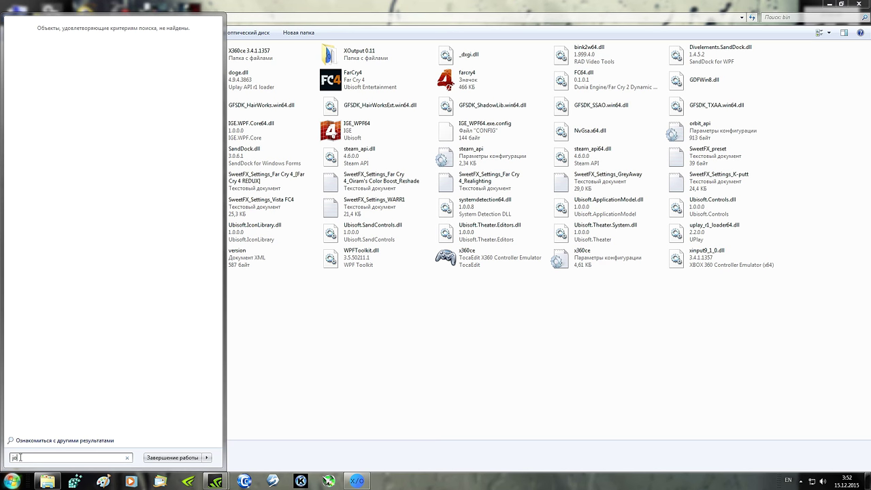
pyautogui.write('y.cpl')
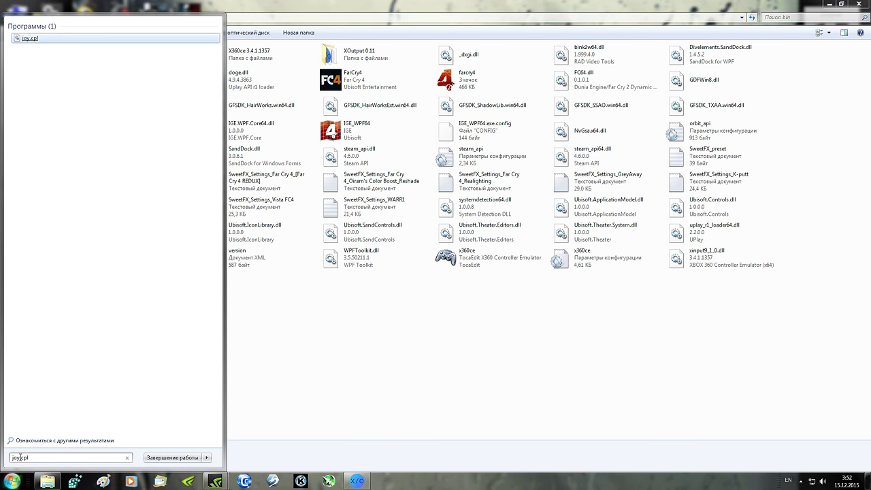
pyautogui.click(29, 39)
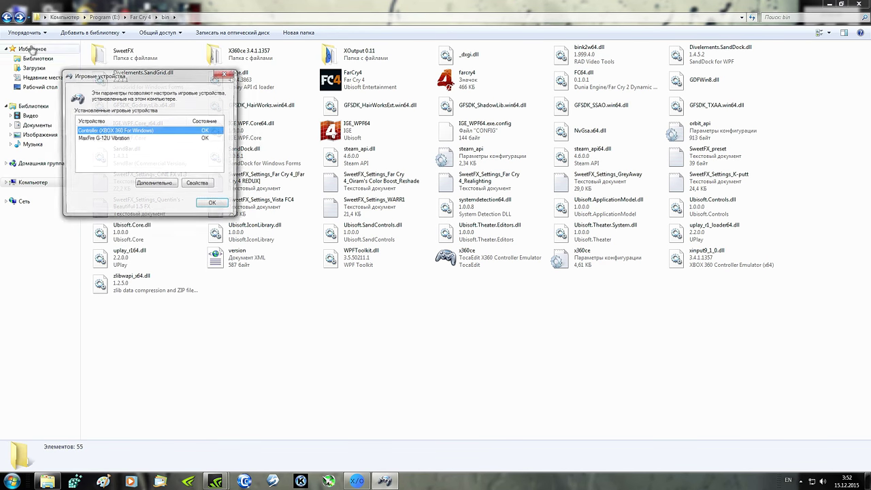
pyautogui.moveTo(140, 76); pyautogui.dragTo(276, 179)
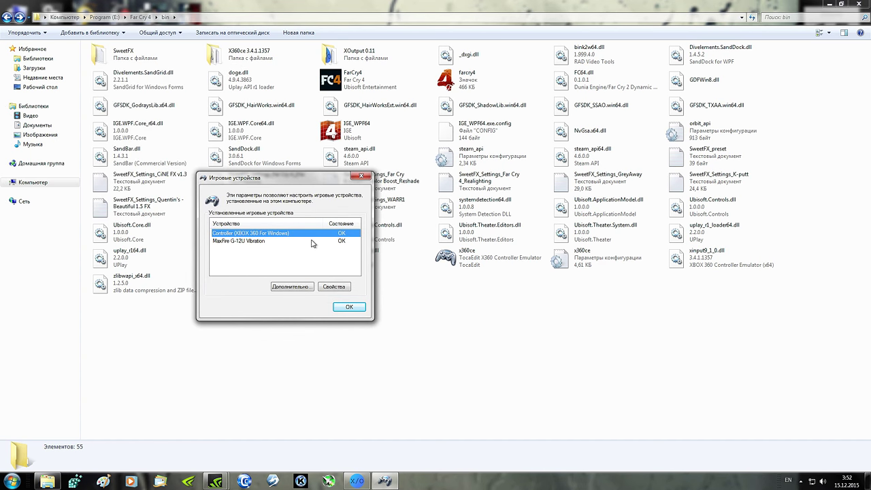
# Step: Confirm MaxFire G-12U Vibration as the preferred device for older programs, and close the game controllers dialog
pyautogui.click(283, 289)
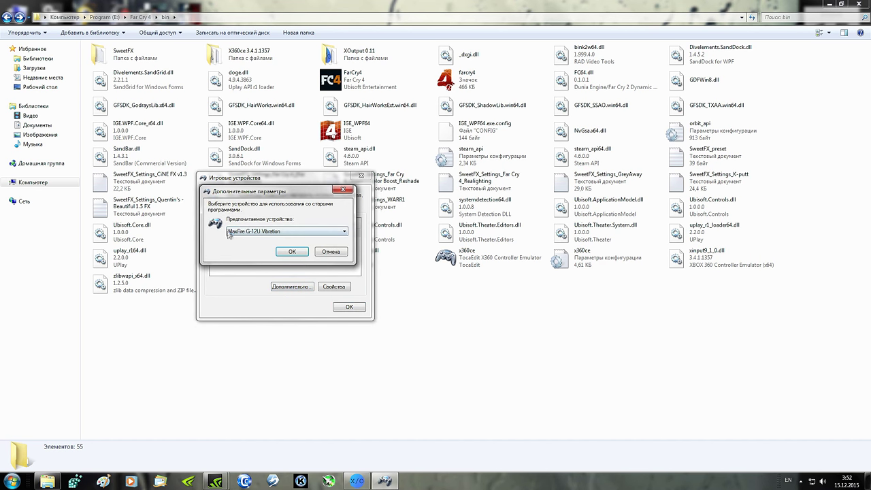
pyautogui.click(344, 232)
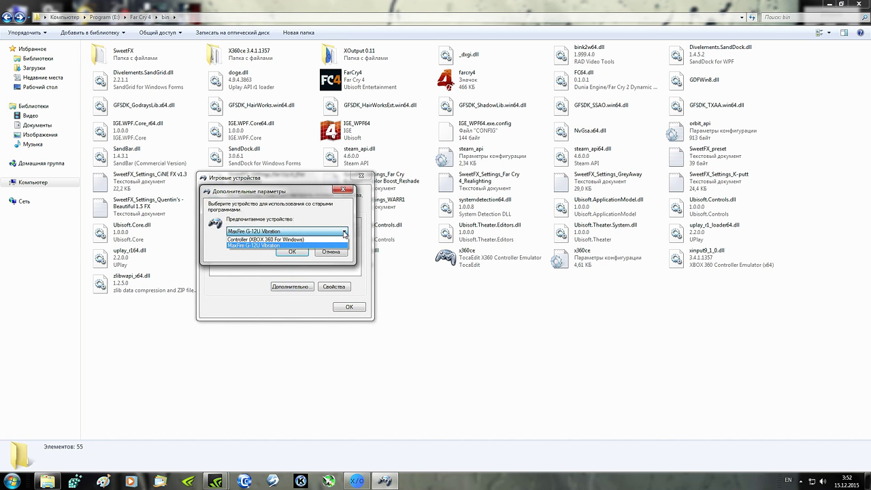
pyautogui.click(344, 234)
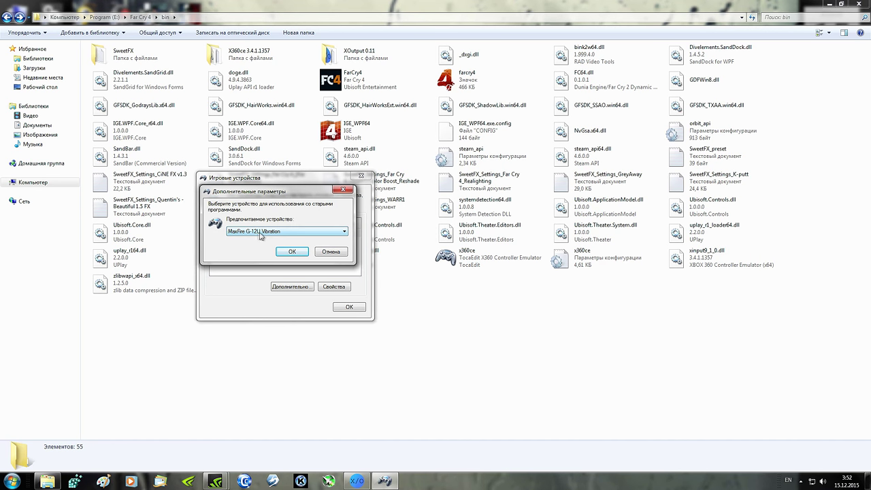
pyautogui.click(289, 252)
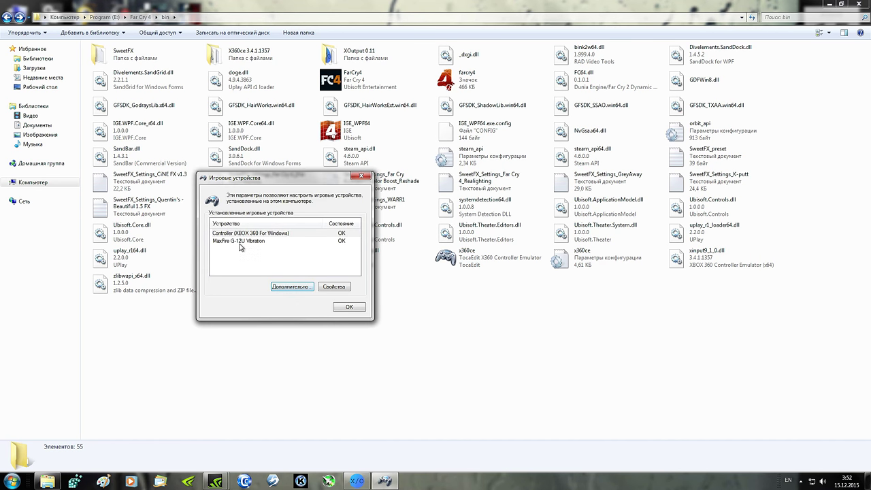
pyautogui.click(349, 307)
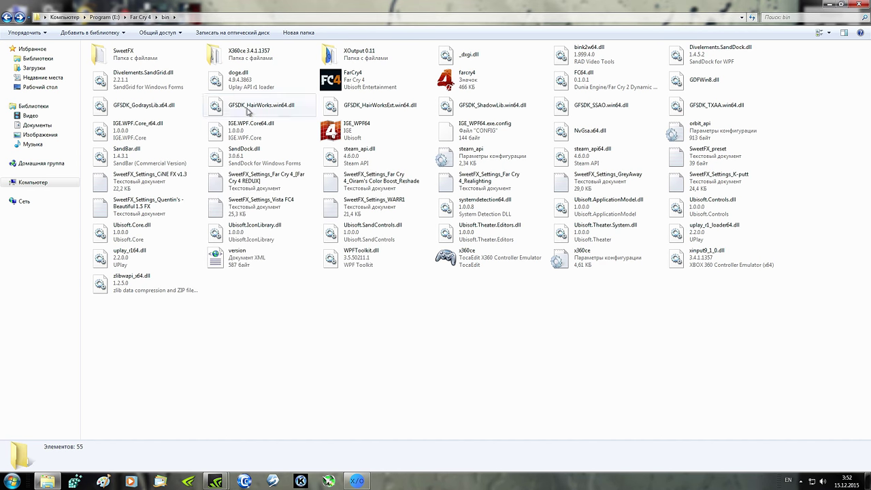
# Step: Look through the files in the X360ce 3.4.1.1357 folder and return to the bin folder
pyautogui.doubleClick(224, 57)
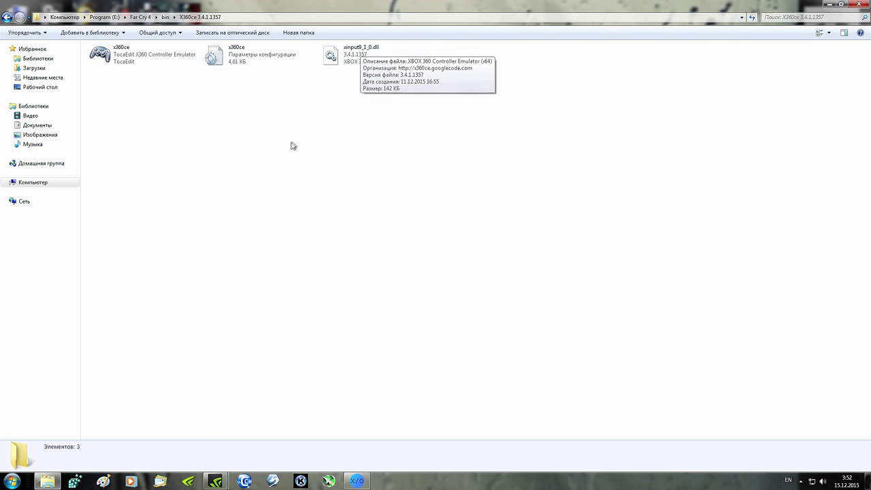
pyautogui.click(7, 18)
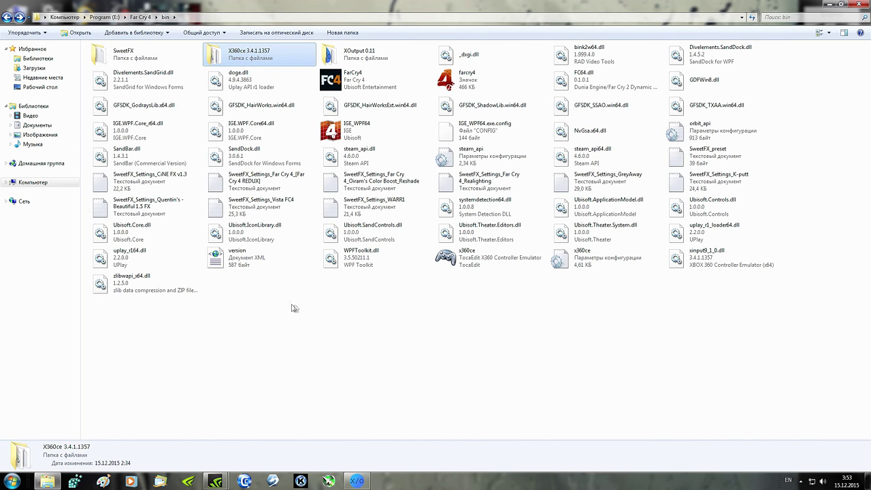
pyautogui.click(306, 342)
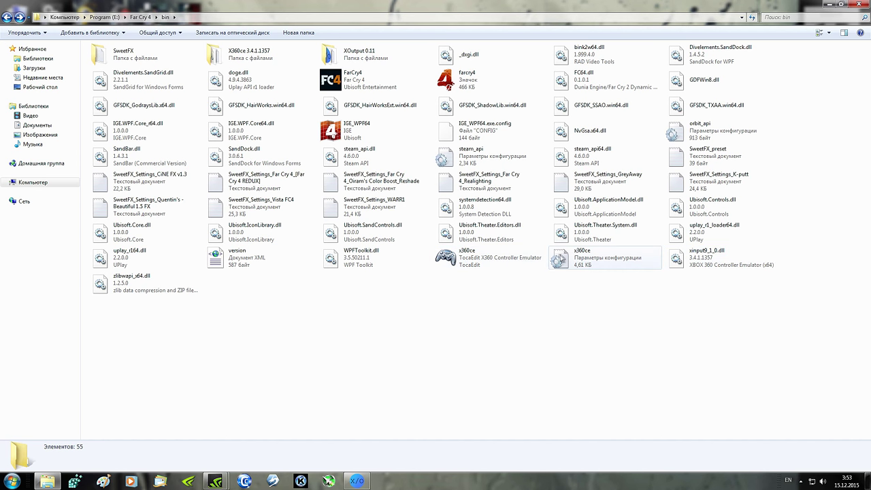
# Step: Launch x360ce from the bin folder, cancel the settings search for the new Xbox 360 controller, and dismiss the error message
pyautogui.moveTo(467, 261)
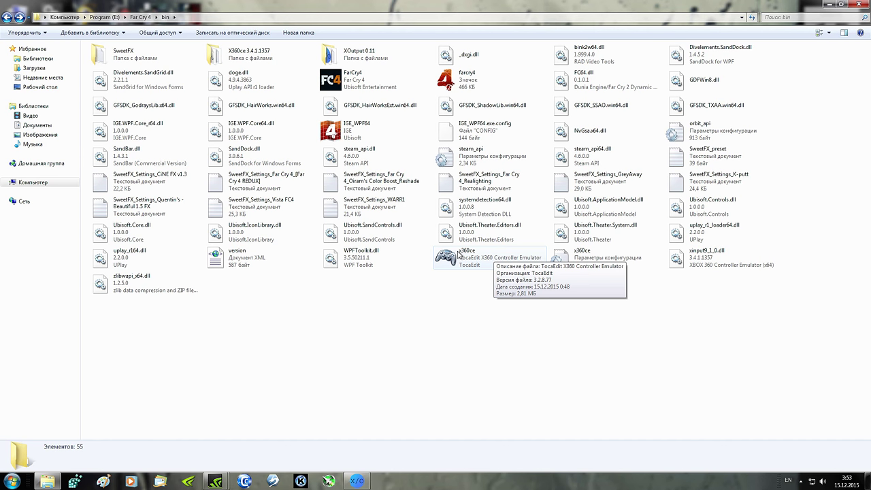
pyautogui.click(458, 253)
pyautogui.doubleClick(459, 253)
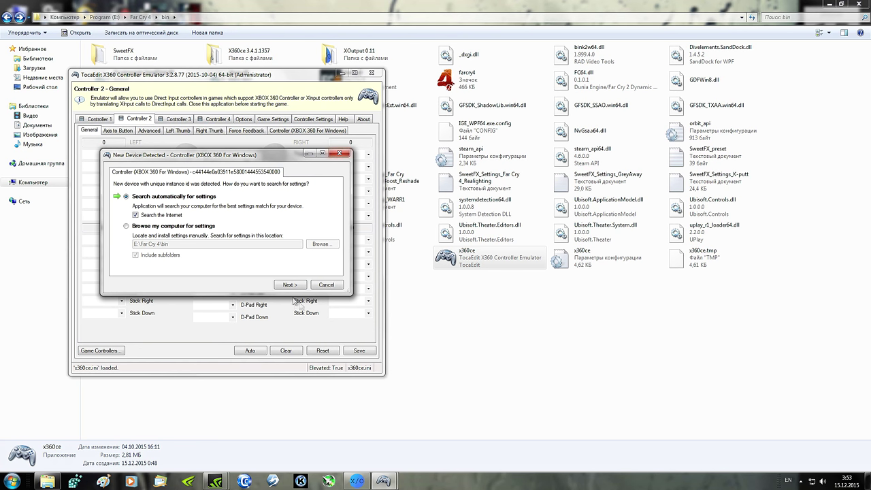
pyautogui.click(336, 286)
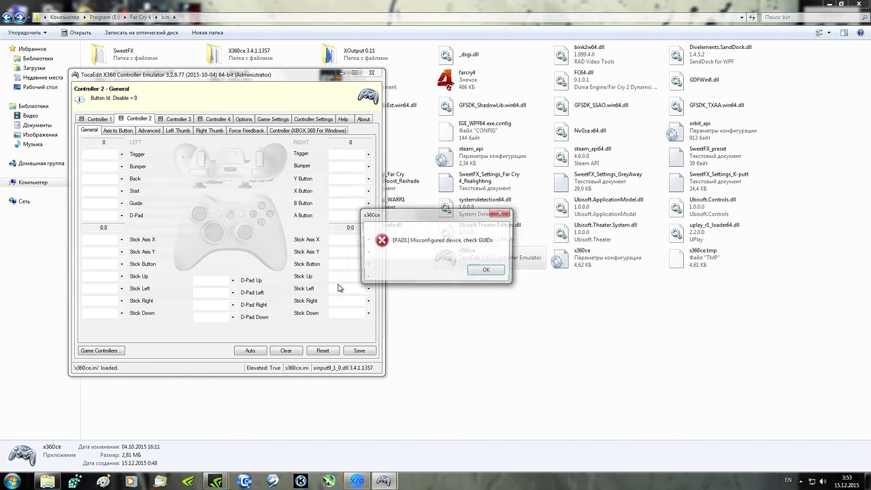
pyautogui.click(486, 272)
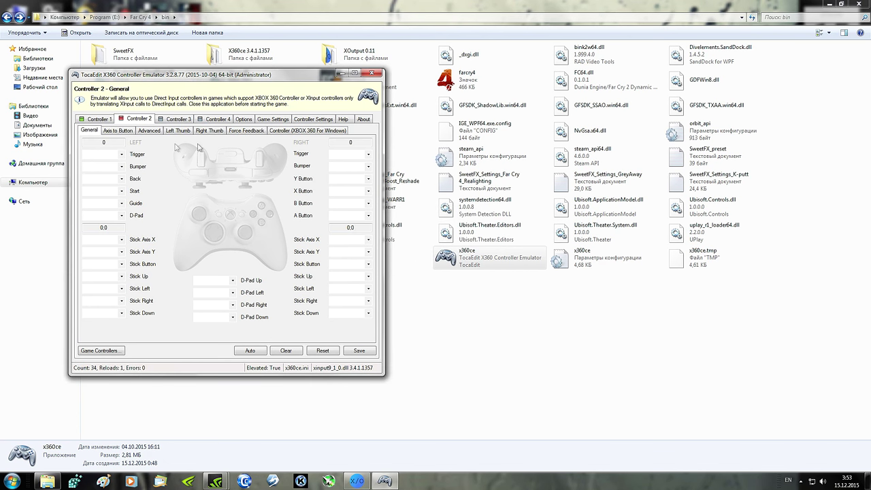
# Step: Review Controller 1's button mapping and MaxFire G-12U Vibration device details, and compare them with Controller 2's general mapping
pyautogui.click(94, 119)
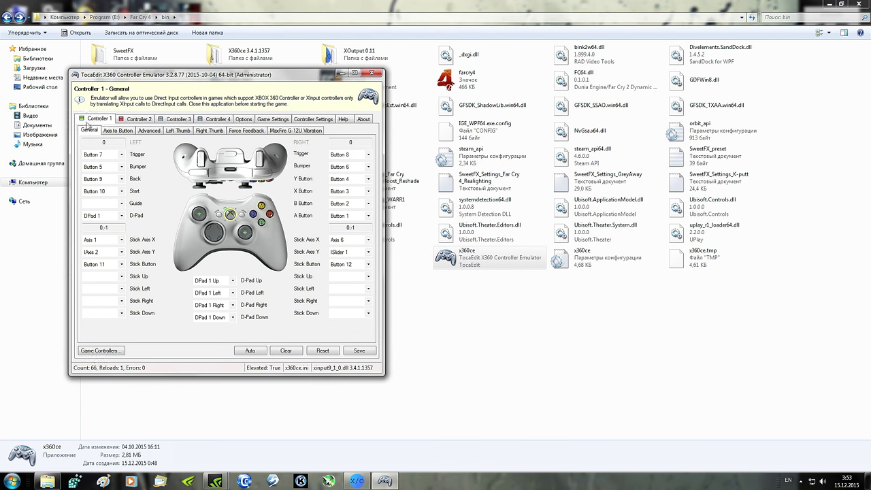
pyautogui.click(296, 132)
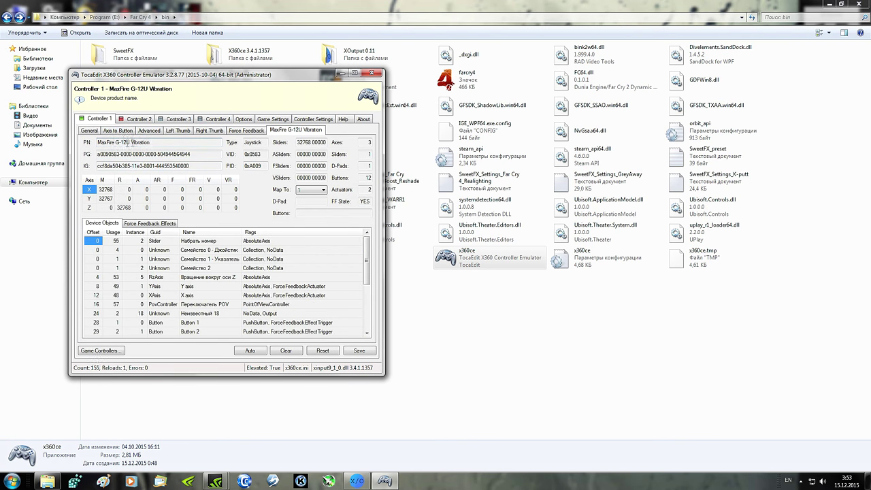
pyautogui.click(89, 130)
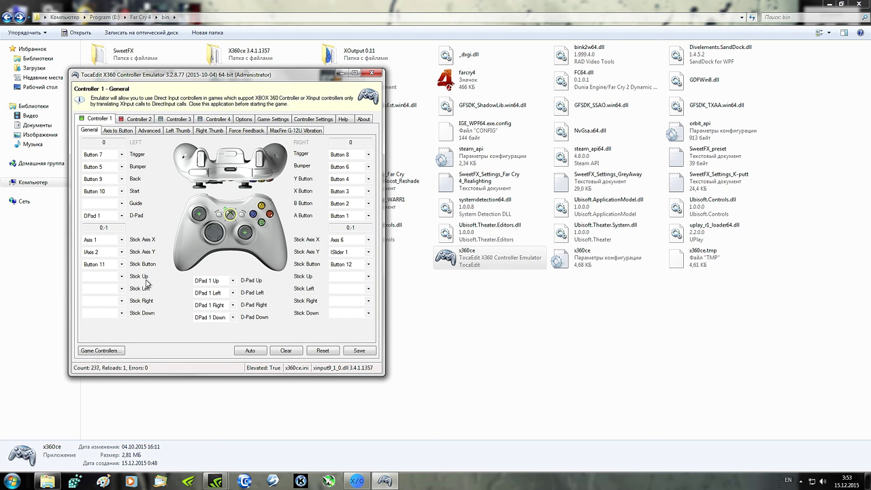
pyautogui.click(127, 121)
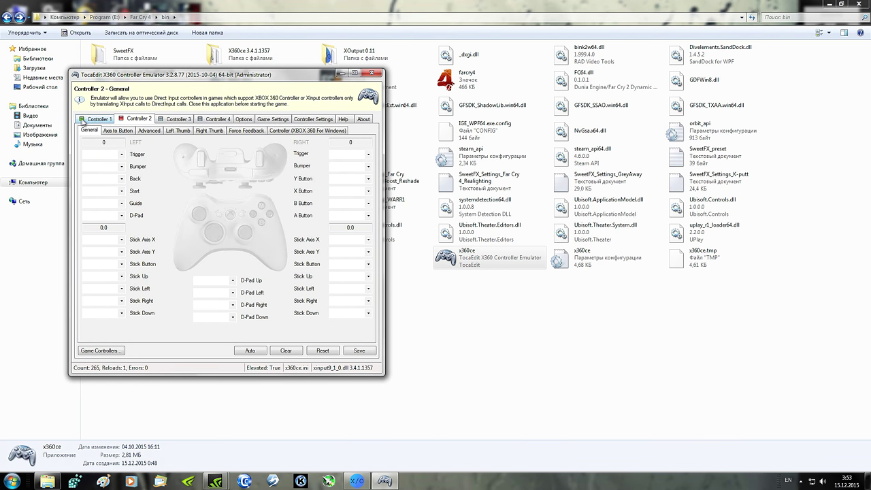
# Step: Return to Controller 1's general mapping and close x360ce without saving the configuration changes
pyautogui.click(86, 120)
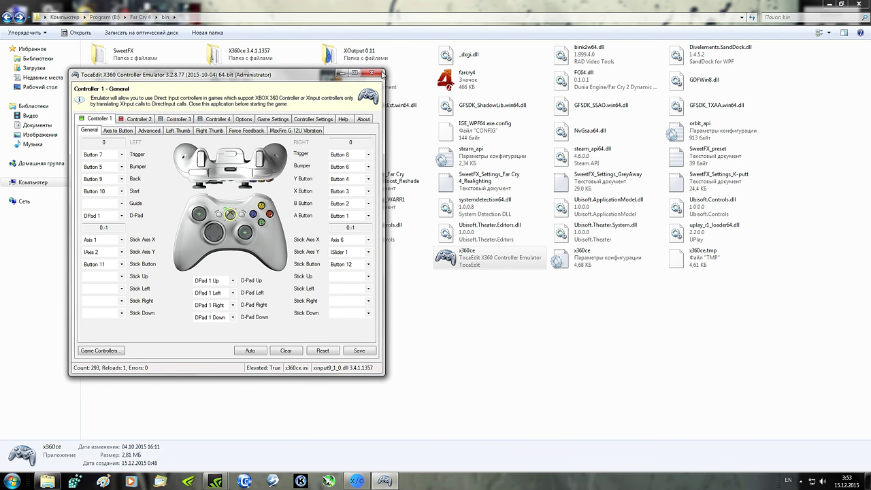
pyautogui.click(377, 73)
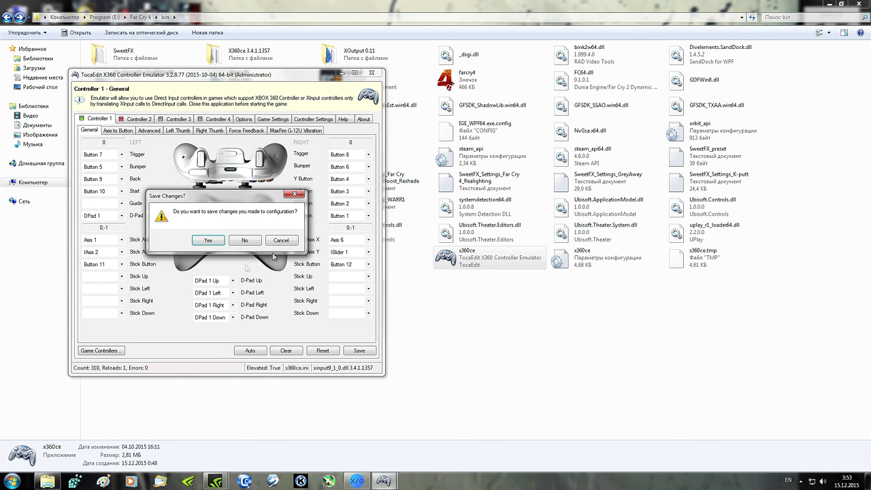
pyautogui.click(248, 245)
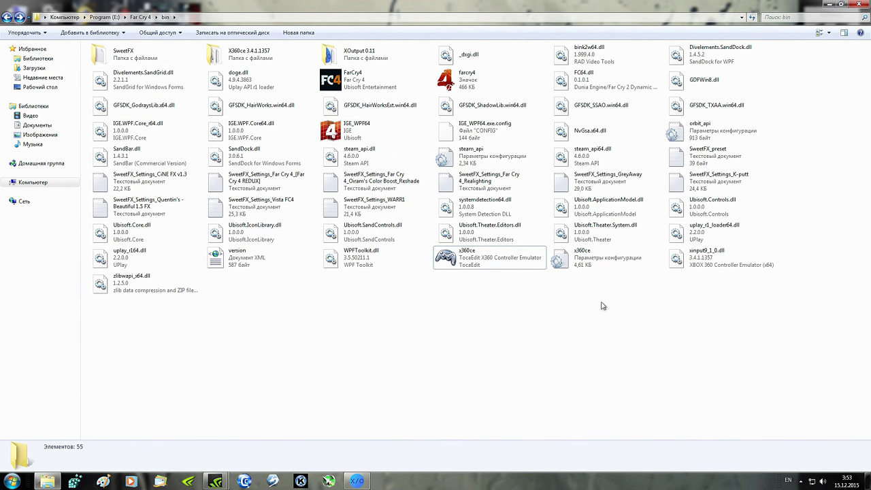
# Step: Open the x360ce configuration file from the bin folder and examine the HookCOM, pad mapping and ProductName lines
pyautogui.doubleClick(575, 260)
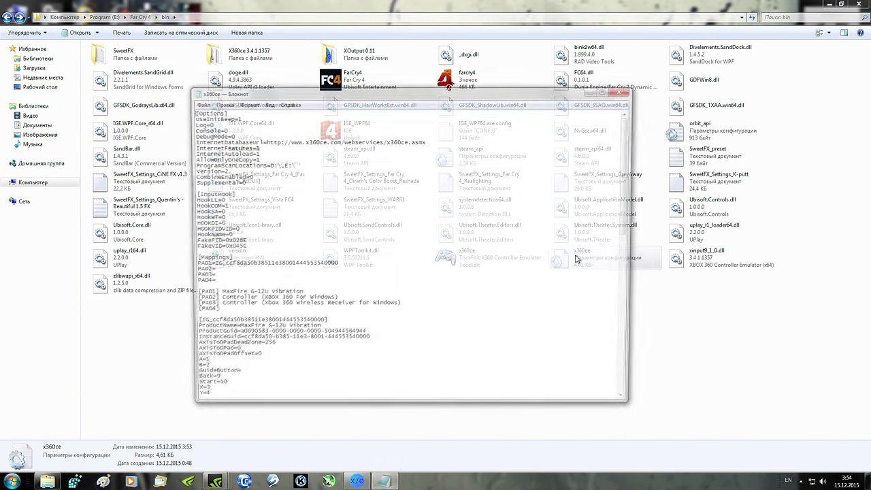
pyautogui.scroll(-4, 365, 160)
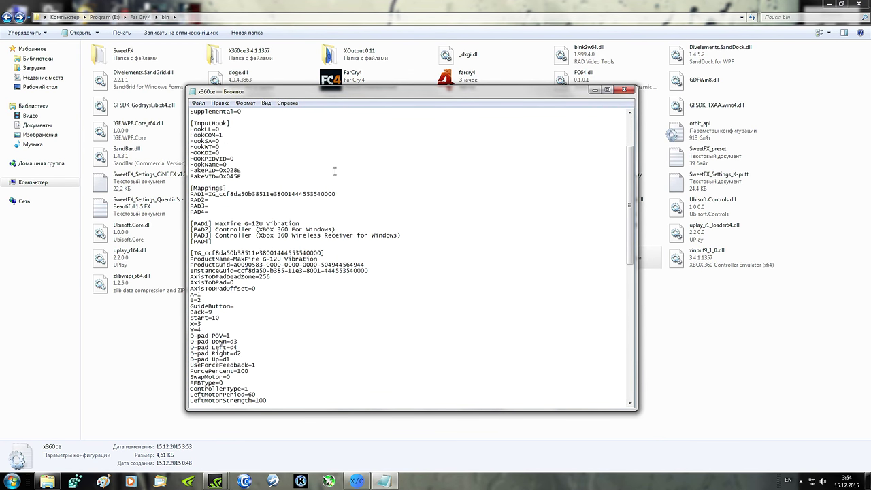
pyautogui.scroll(-1, 334, 171)
pyautogui.scroll(5, 317, 194)
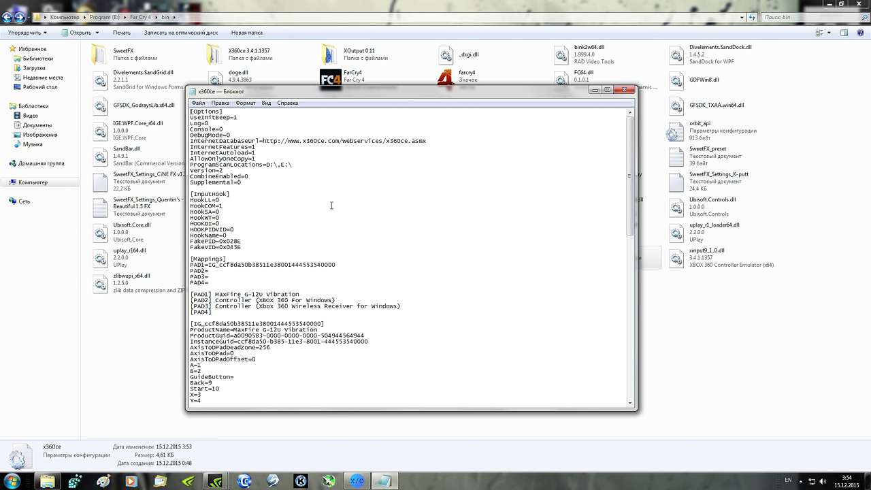
pyautogui.scroll(-1, 331, 205)
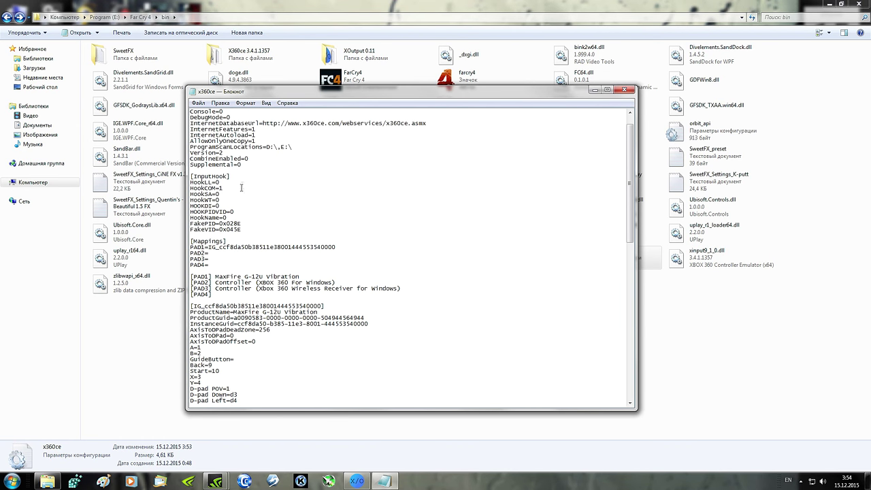
pyautogui.moveTo(190, 188); pyautogui.dragTo(223, 188)
pyautogui.click(232, 190)
pyautogui.moveTo(191, 311); pyautogui.dragTo(327, 311)
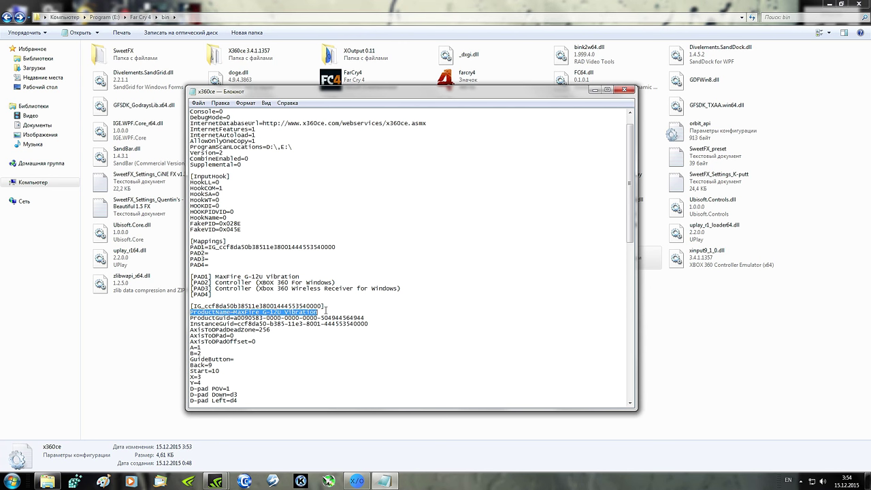
pyautogui.click(323, 311)
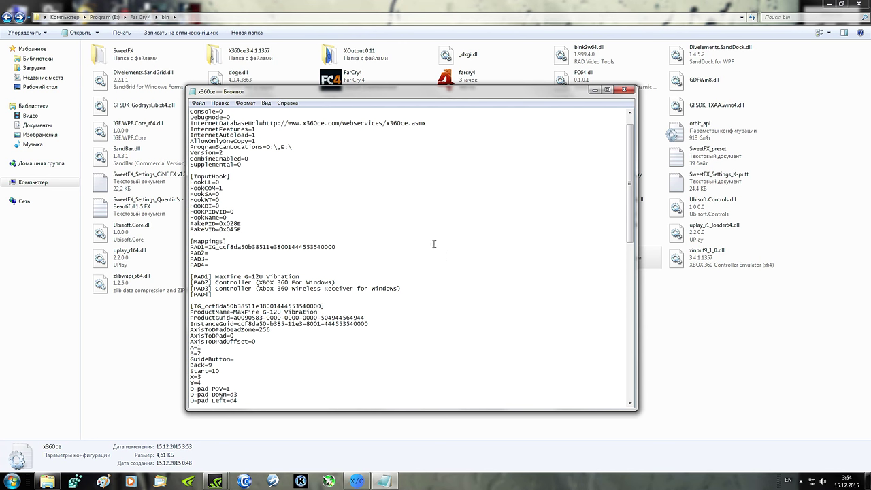
# Step: Read through the remaining button, analog stick and dead zone entries of the x360ce configuration file, and close it
pyautogui.scroll(-6, 420, 234)
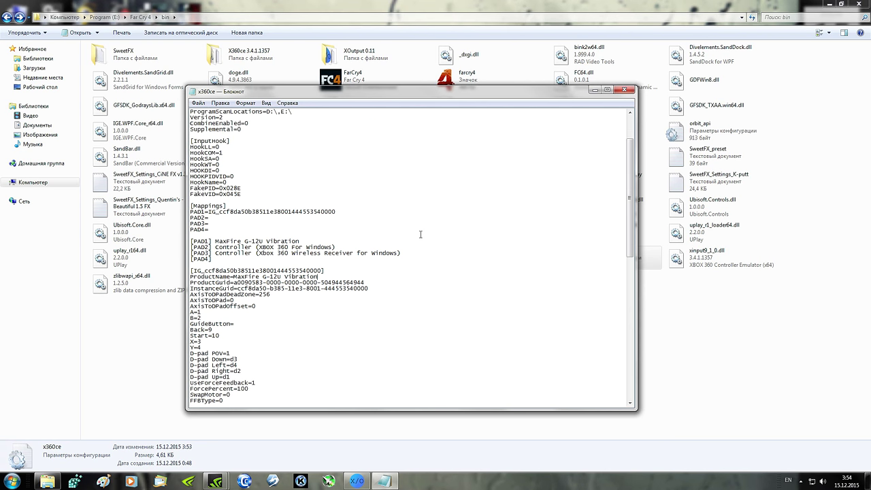
pyautogui.scroll(-2, 427, 237)
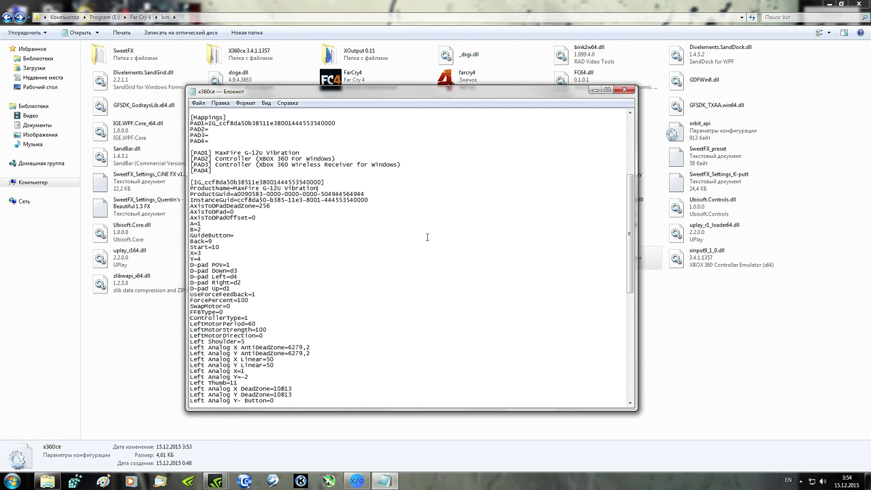
pyautogui.scroll(-2, 427, 237)
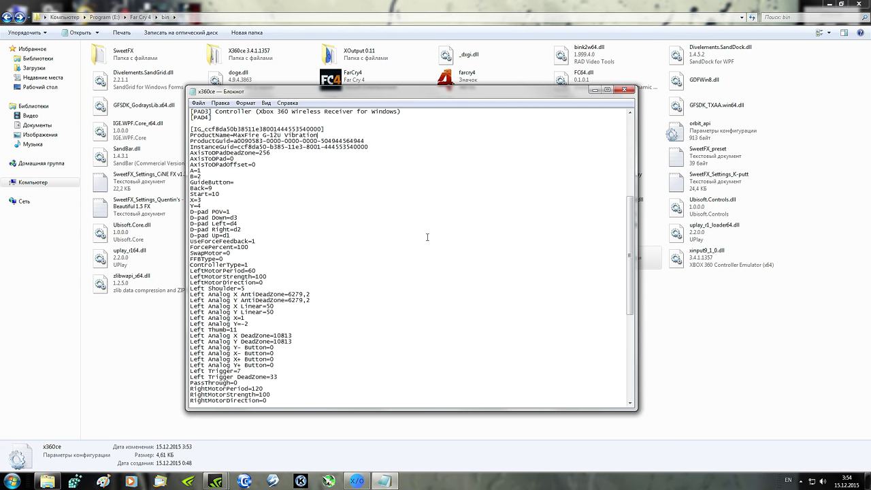
pyautogui.scroll(-4, 427, 237)
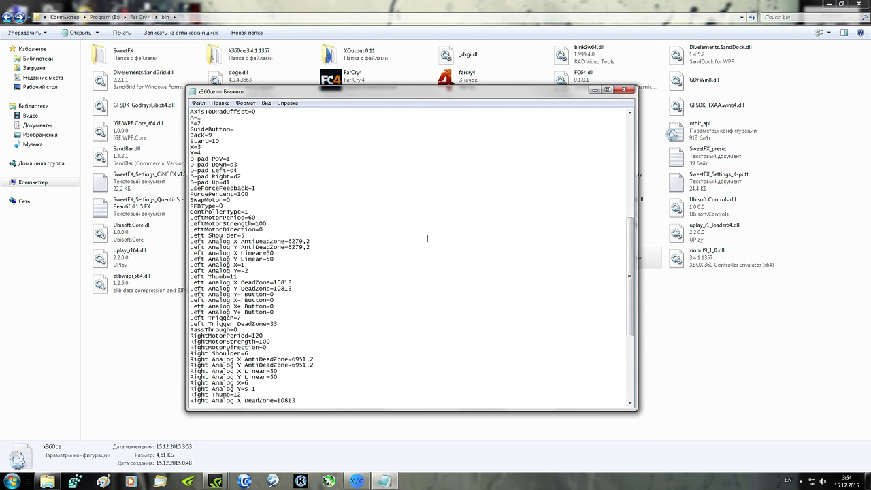
pyautogui.scroll(-1, 328, 264)
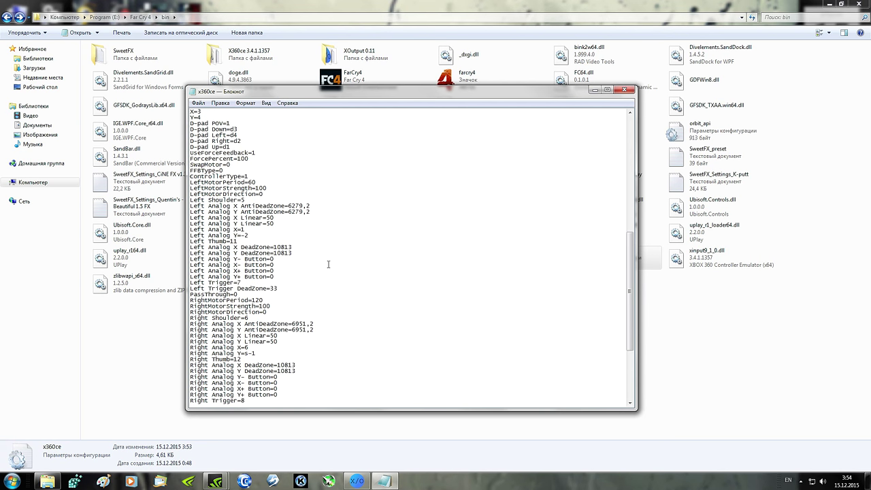
pyautogui.scroll(-1, 331, 264)
pyautogui.scroll(-3, 330, 264)
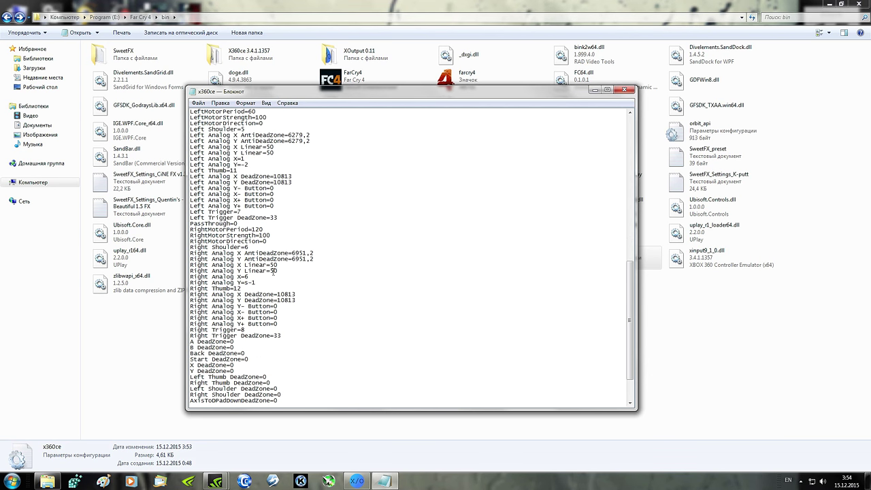
pyautogui.scroll(-3, 320, 336)
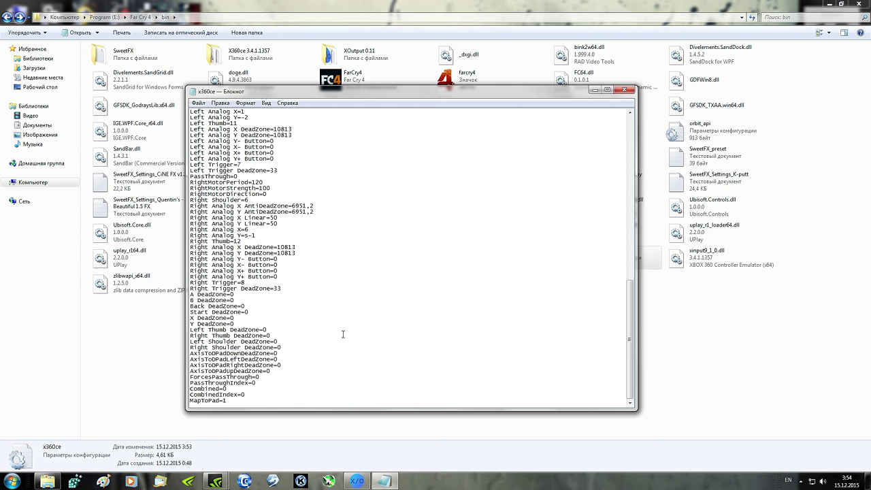
pyautogui.click(623, 89)
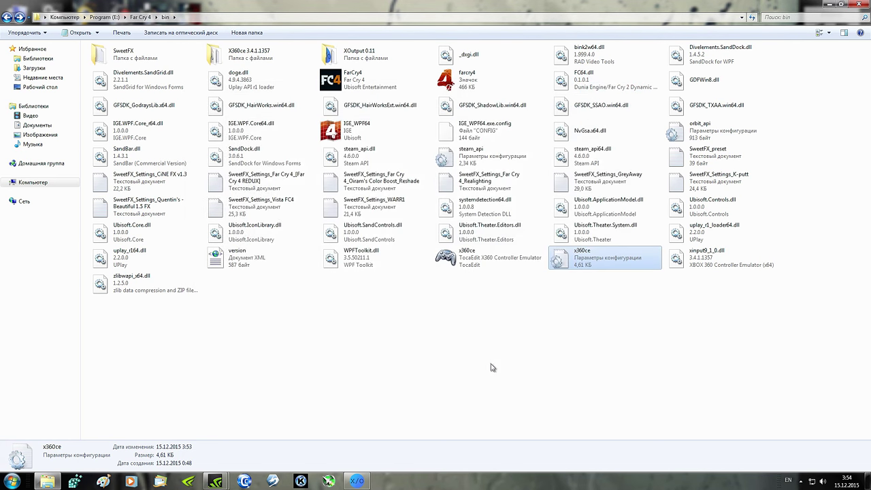
# Step: View the properties of xinput9_1_0.dll in the bin folder, close them and deselect the file
pyautogui.click(695, 256)
pyautogui.rightClick(694, 256)
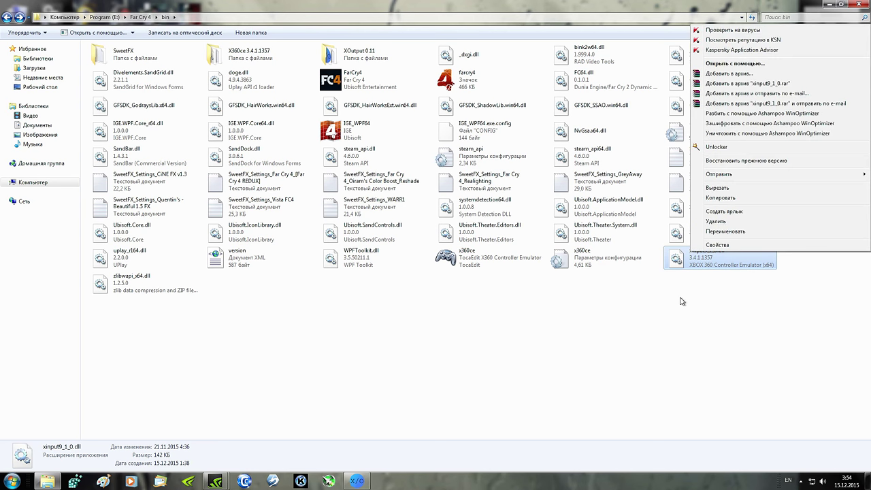
pyautogui.click(717, 246)
pyautogui.click(773, 459)
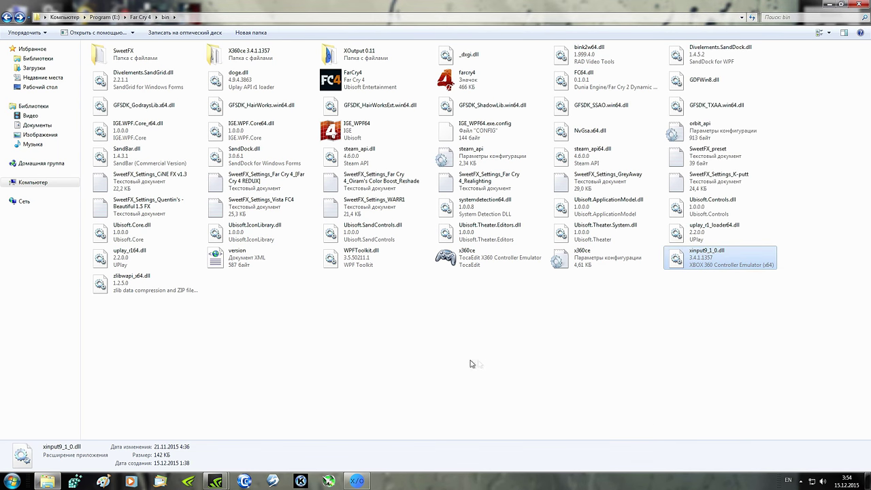
pyautogui.click(366, 376)
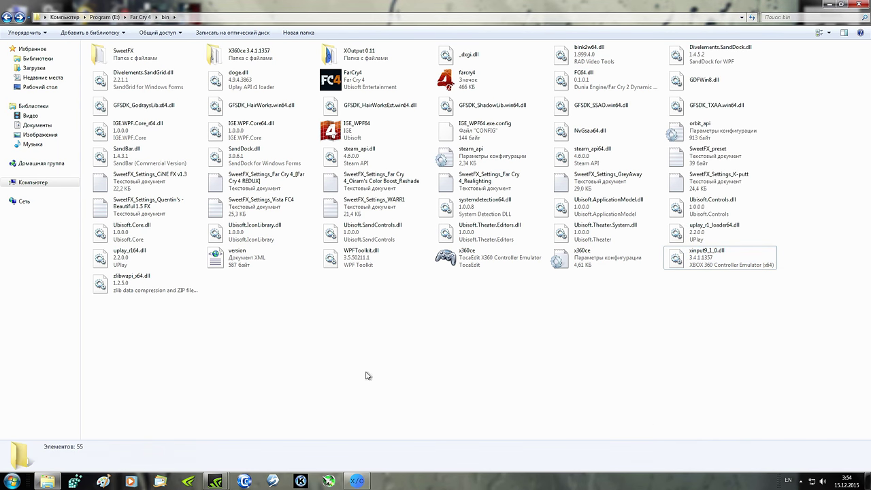
# Step: Create a shortcut to the FarCry4 application in the bin folder
pyautogui.click(347, 82)
pyautogui.rightClick(334, 79)
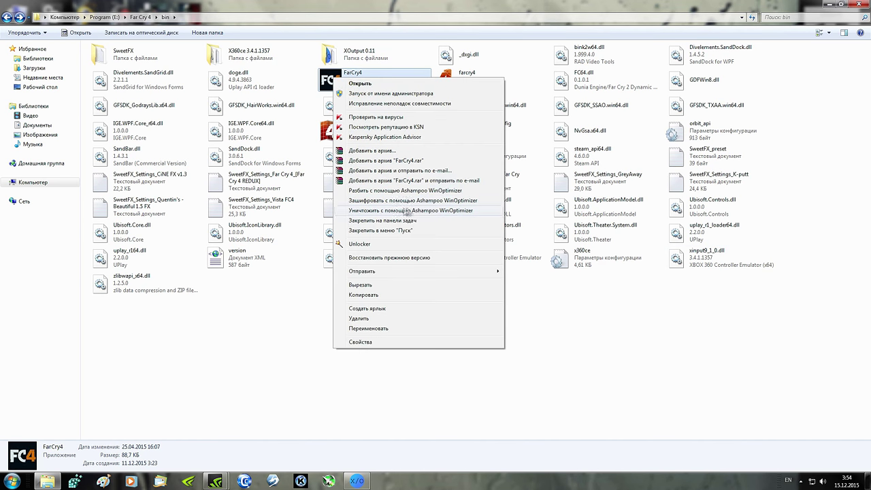
pyautogui.click(366, 309)
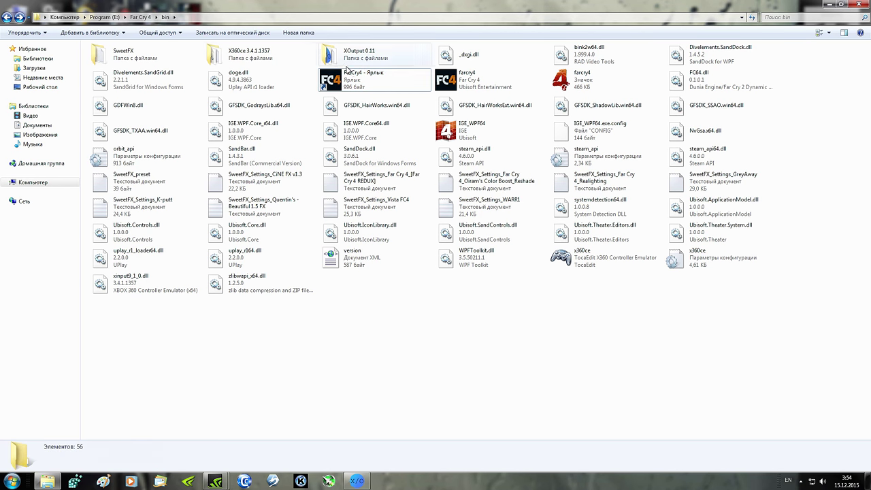
# Step: Rename the new game shortcut to FarCry4, removing the suffix that marks it as a shortcut
pyautogui.press('F2')
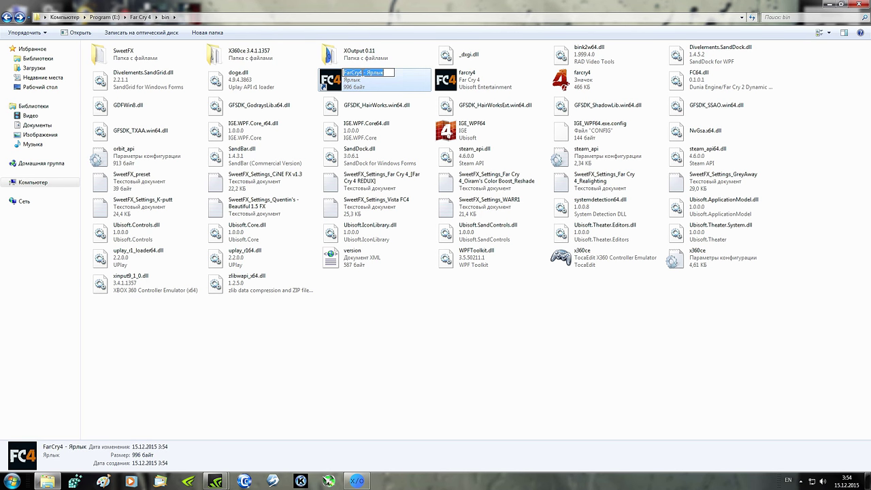
pyautogui.press('End')
pyautogui.press('BackSpace')
pyautogui.press('BackSpace')
pyautogui.press('BackSpace')
pyautogui.press('BackSpace')
pyautogui.press('BackSpace')
pyautogui.press('BackSpace')
pyautogui.press('BackSpace')
pyautogui.press('BackSpace')
pyautogui.click(349, 311)
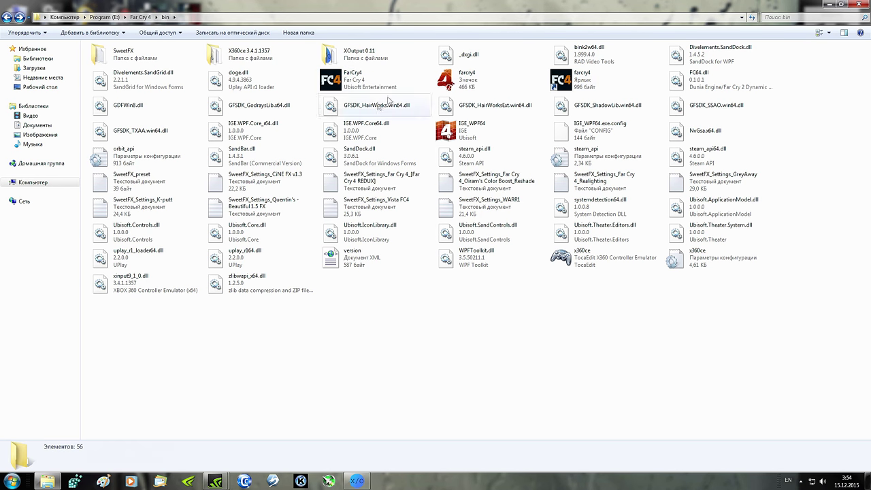
# Step: Add the -skipintro launch parameter to the FarCry4 shortcut's target, and apply the change
pyautogui.click(572, 79)
pyautogui.rightClick(570, 76)
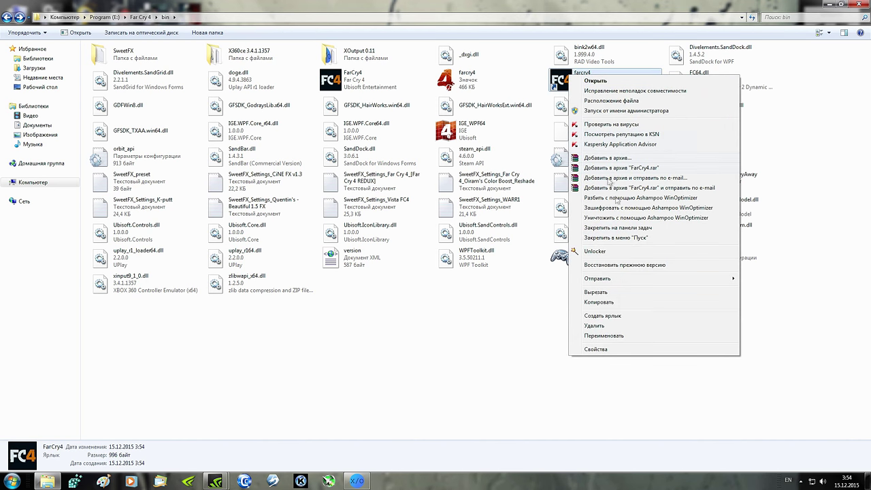
pyautogui.click(597, 349)
pyautogui.click(698, 164)
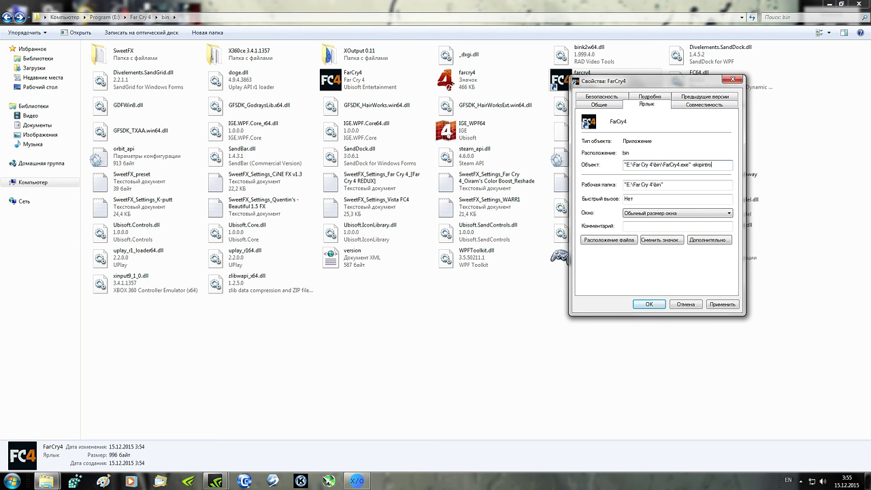
pyautogui.write('-skipintro')
pyautogui.click(722, 304)
pyautogui.click(649, 304)
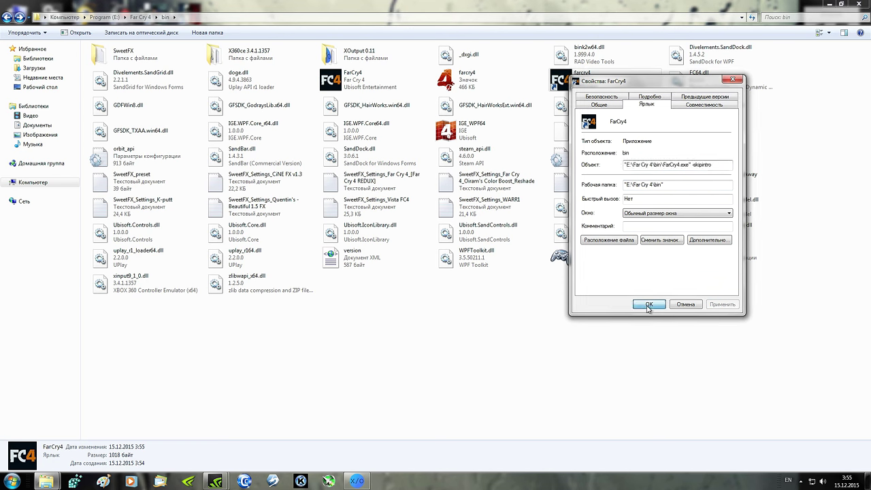
pyautogui.click(466, 383)
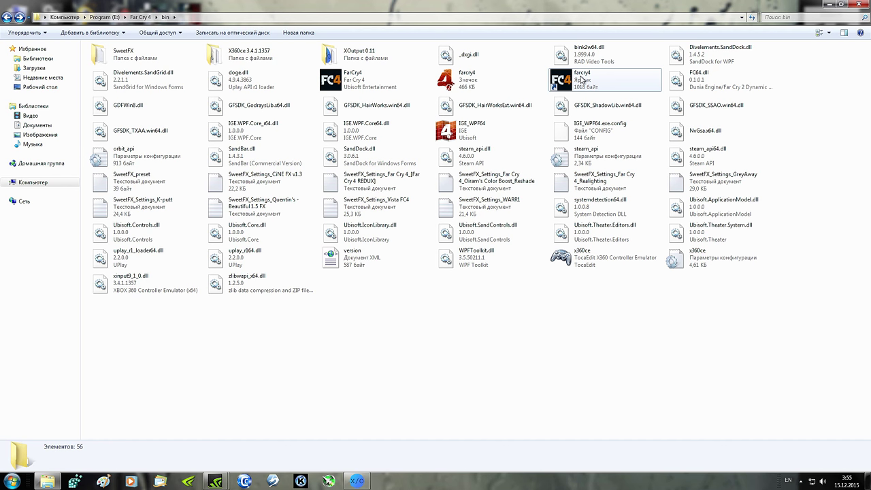
# Step: Try to launch Far Cry 4 from the new shortcut, and end the game's process
pyautogui.click(581, 79)
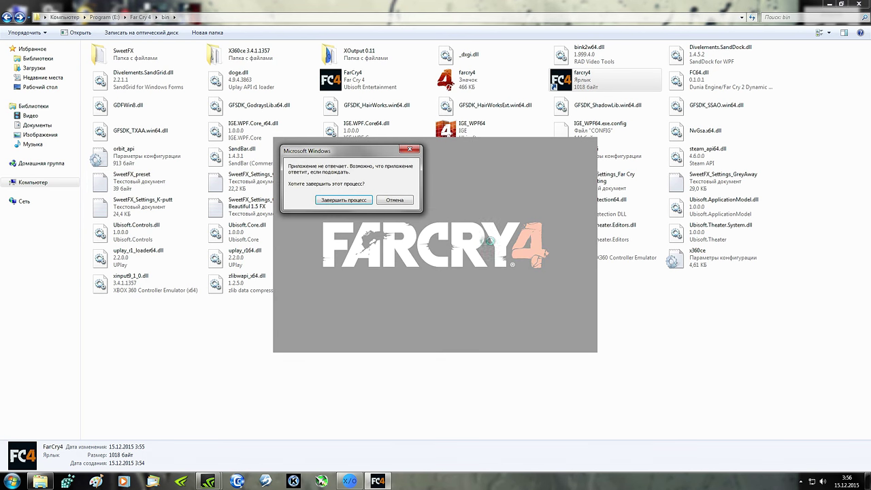
pyautogui.click(340, 201)
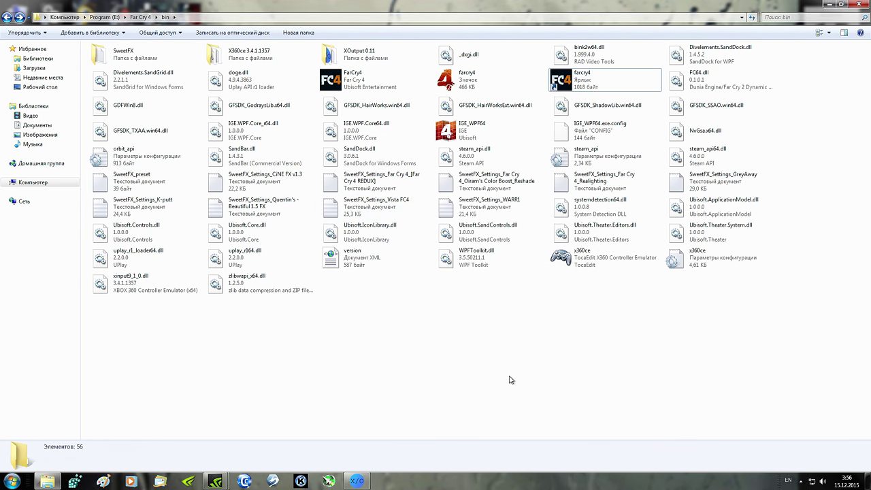
# Step: Open Windows Task Manager, end the x360ce.exe process, and close the manager
pyautogui.rightClick(442, 485)
pyautogui.click(481, 451)
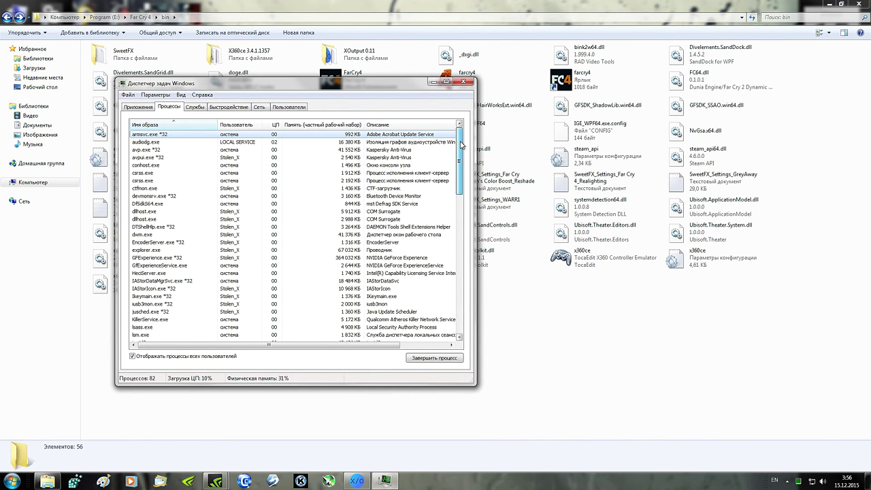
pyautogui.moveTo(462, 145); pyautogui.dragTo(475, 330)
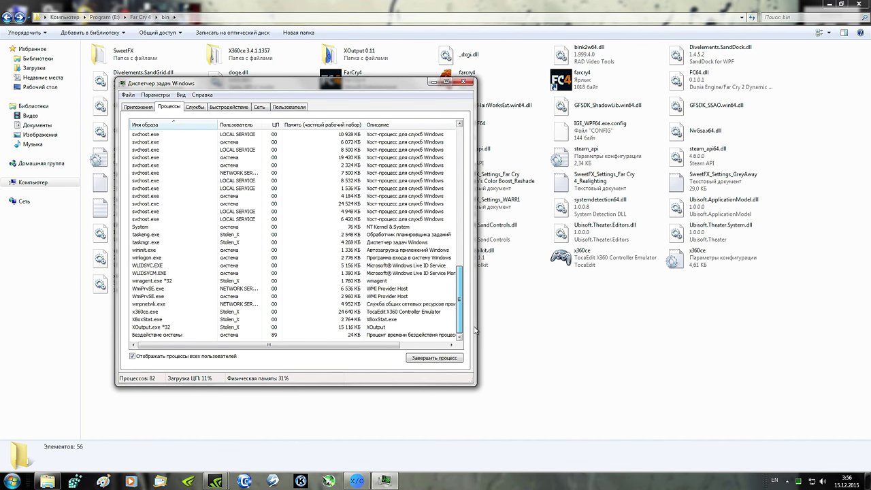
pyautogui.click(371, 319)
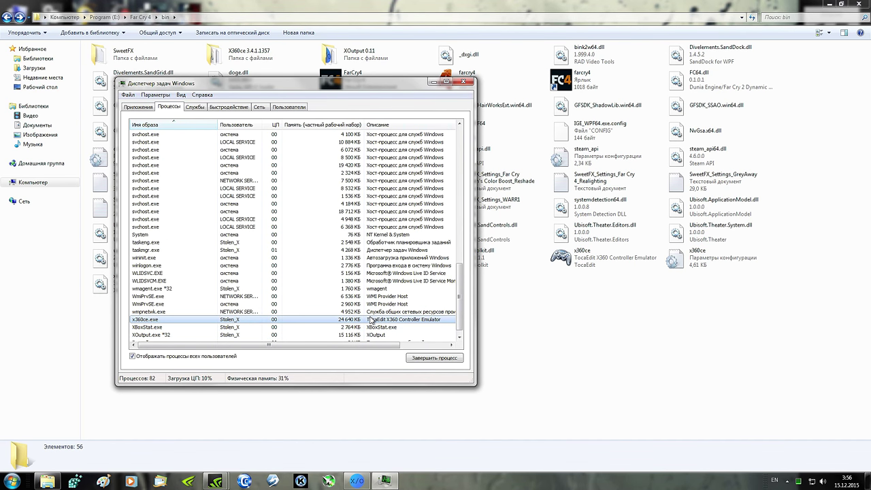
pyautogui.click(427, 363)
pyautogui.click(429, 267)
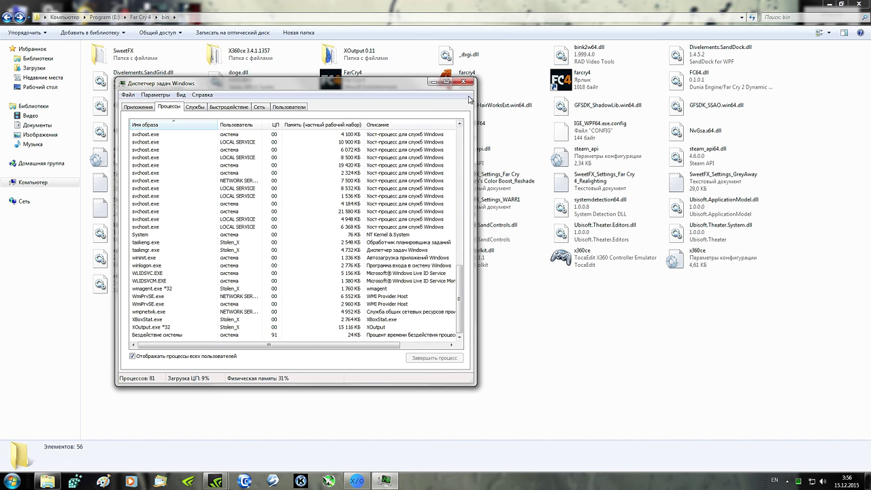
pyautogui.click(464, 82)
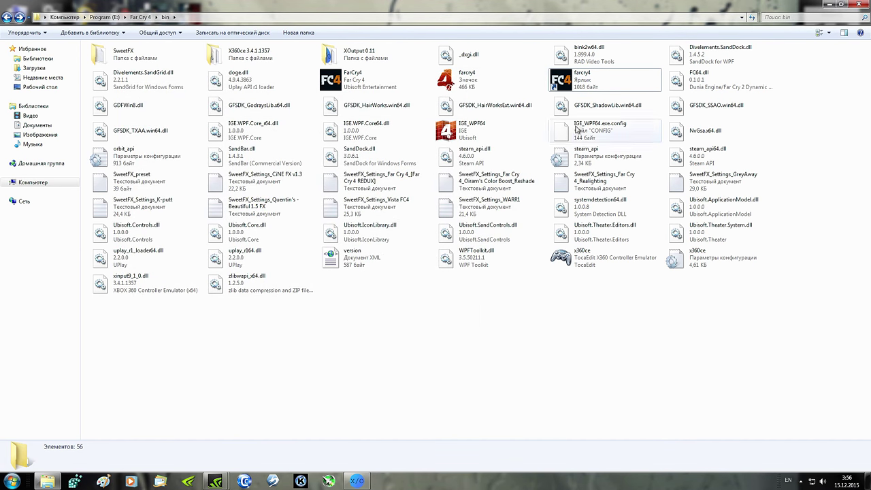
# Step: Launch Far Cry 4 from the FarCry4 shortcut, pass the title screen, and dismiss the service error to reach the main menu
pyautogui.click(575, 80)
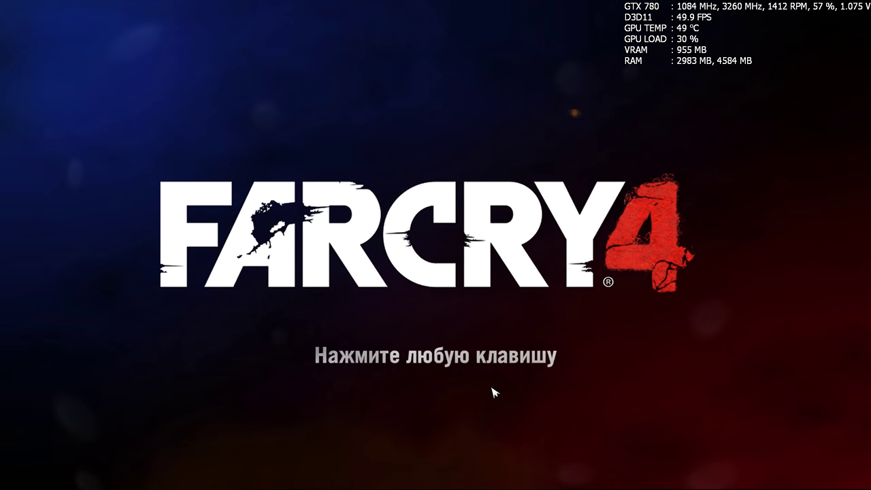
pyautogui.click(531, 250)
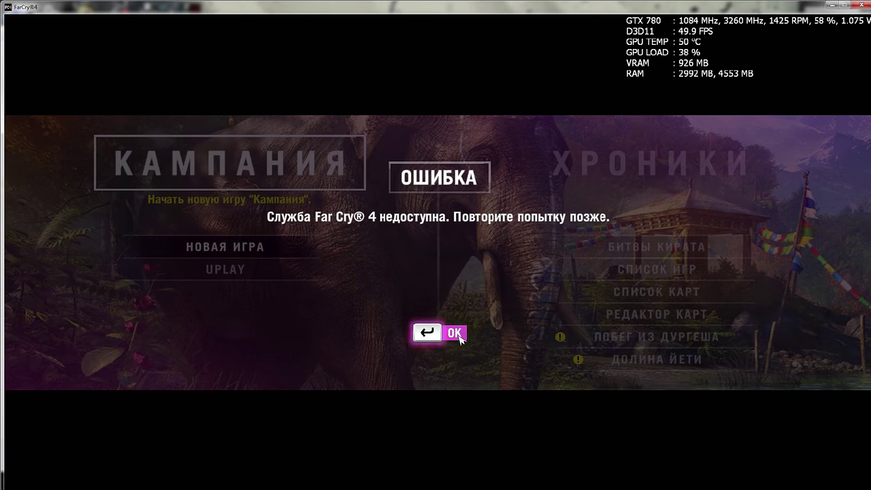
pyautogui.click(455, 333)
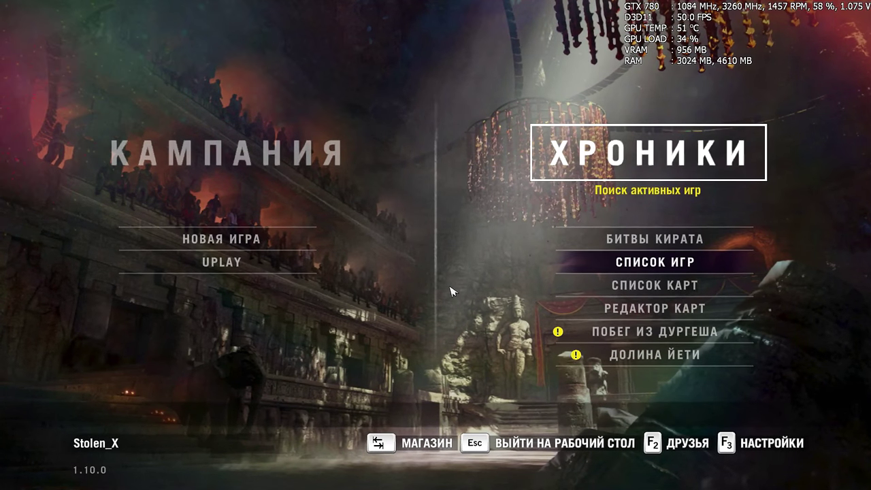
# Step: Check the gamepad navigation by moving through the campaign and chronicles (Хроники) entries of the main menu
pyautogui.press('Down')
pyautogui.press('Down')
pyautogui.press('Down')
pyautogui.press('Down')
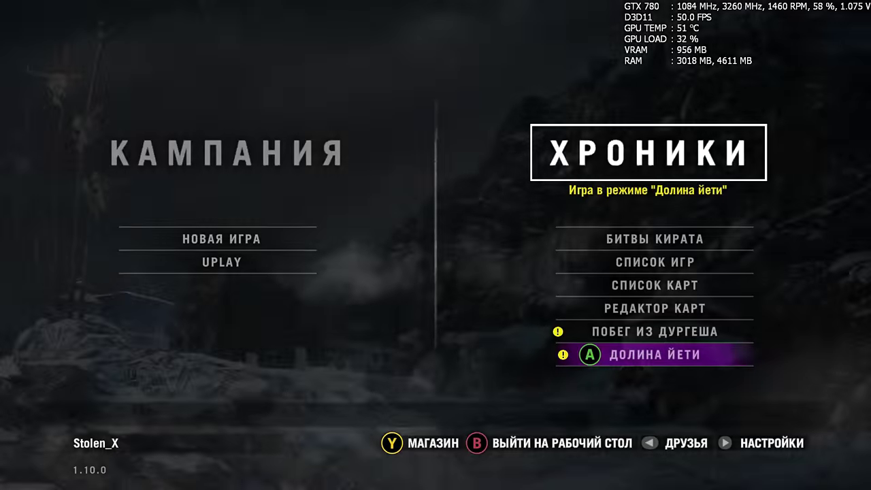
pyautogui.press('Up')
pyautogui.press('Up')
pyautogui.press('Left')
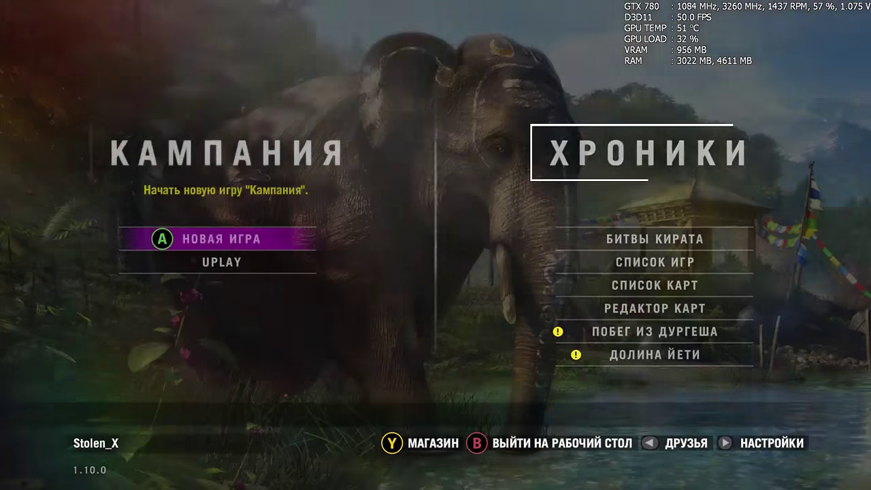
pyautogui.press('Down')
pyautogui.press('Right')
pyautogui.press('Down')
pyautogui.press('Down')
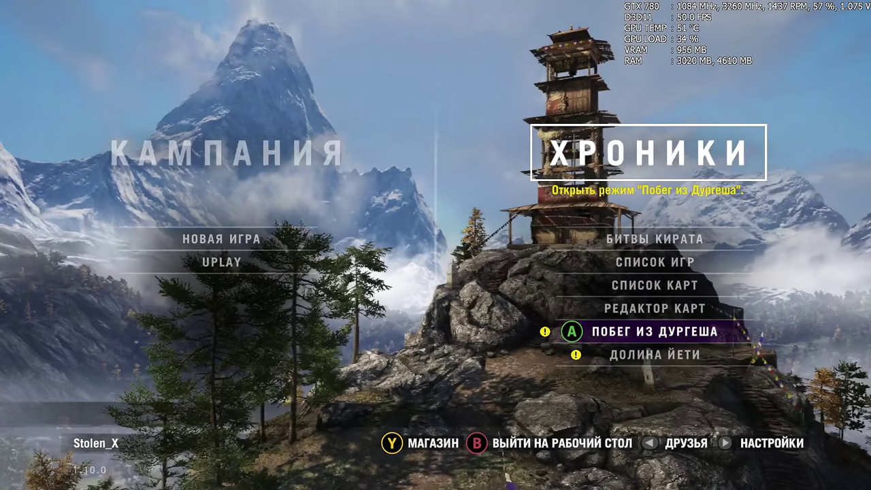
pyautogui.press('Down')
# Step: Open the game profile's settings screen and enter the gamepad (Геймпад) settings
pyautogui.press('Escape')
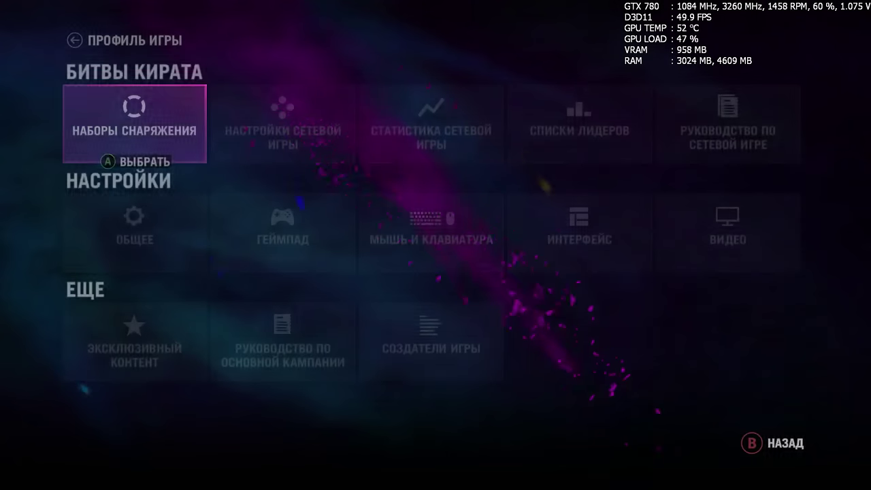
pyautogui.press('Down')
pyautogui.press('Right')
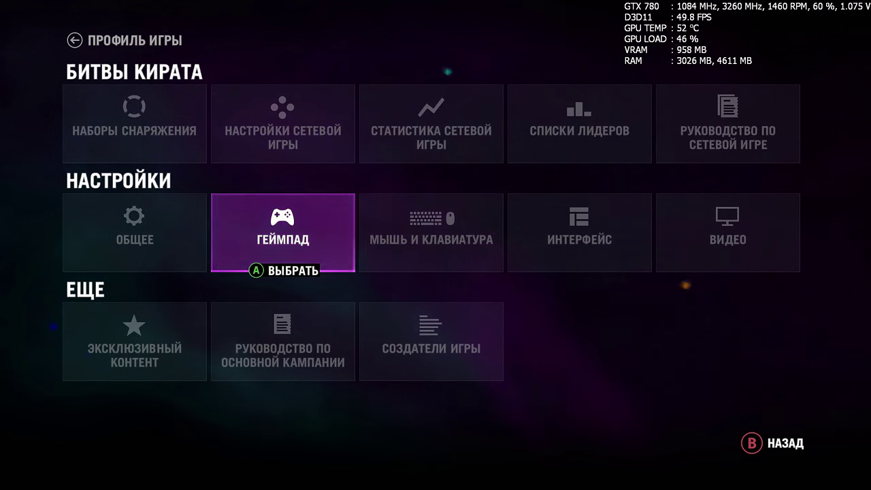
pyautogui.press('Right')
pyautogui.press('Left')
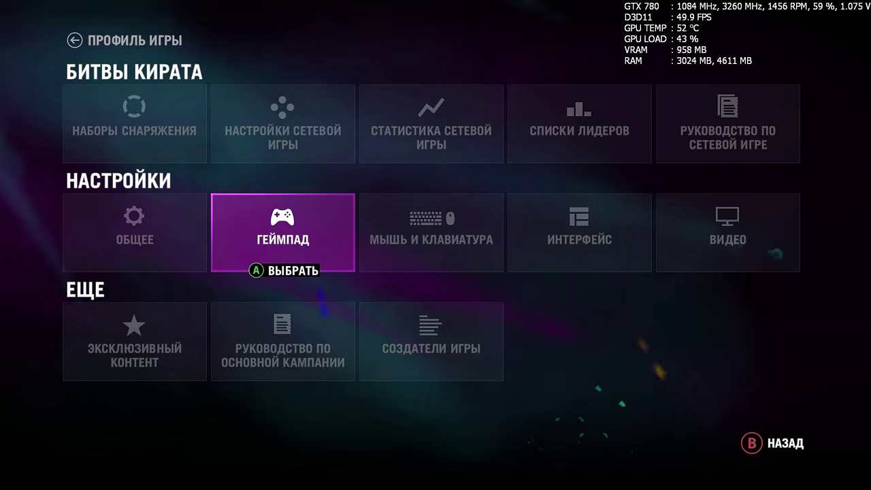
pyautogui.press('Return')
# Step: Look through the gamepad options from inversion and sensitivity down to the control scheme (Схема управления)
pyautogui.press('Up')
pyautogui.press('Up')
pyautogui.press('Up')
pyautogui.press('Up')
pyautogui.press('Up')
pyautogui.press('Up')
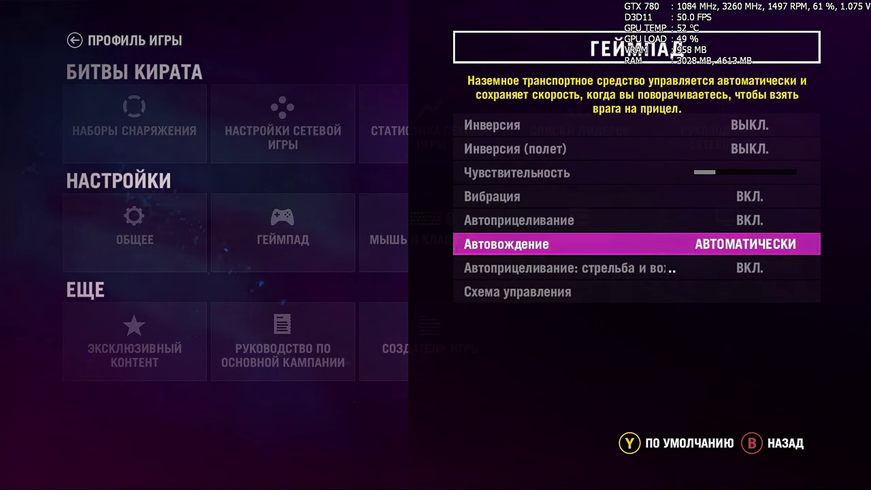
pyautogui.press('Up')
pyautogui.press('Down')
pyautogui.press('Down')
pyautogui.press('Down')
pyautogui.press('Down')
pyautogui.press('Down')
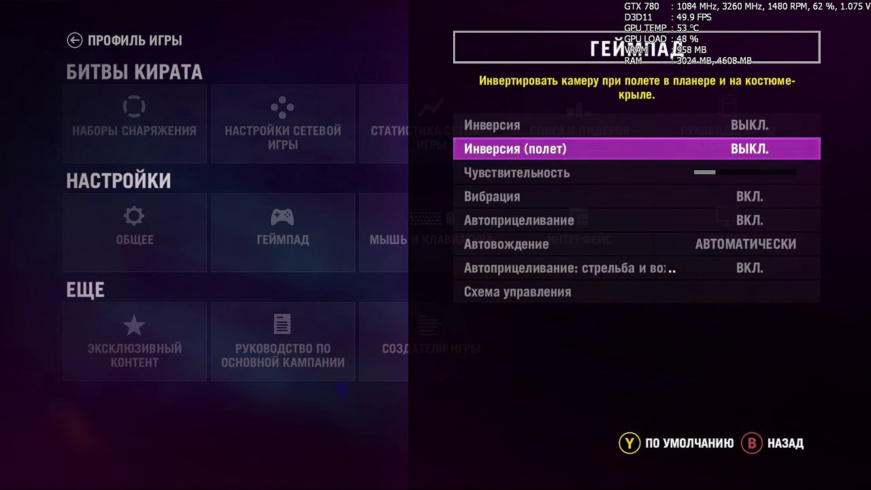
pyautogui.press('Down')
pyautogui.press('Down')
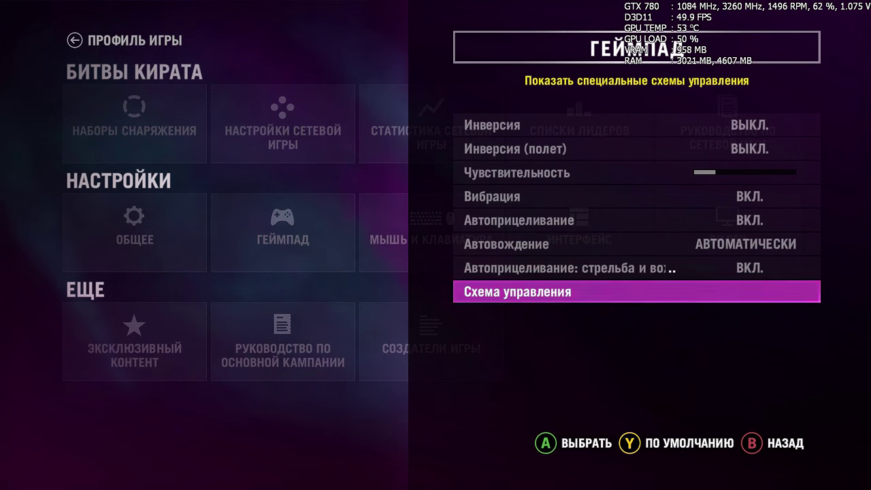
# Step: Open the control scheme and switch the gamepad layout (Раскладка геймпада) to PS
pyautogui.press('Return')
pyautogui.press('Down')
pyautogui.press('Down')
pyautogui.press('Down')
pyautogui.press('Down')
pyautogui.press('Down')
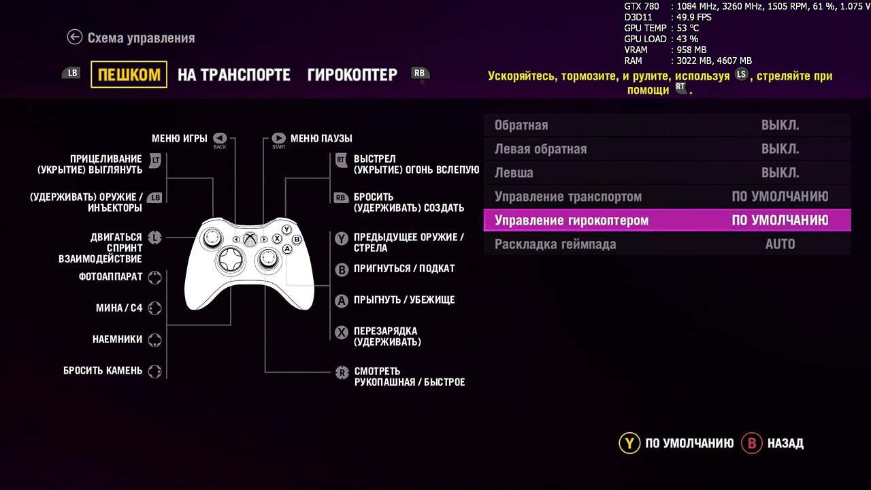
pyautogui.press('Right')
pyautogui.press('Right')
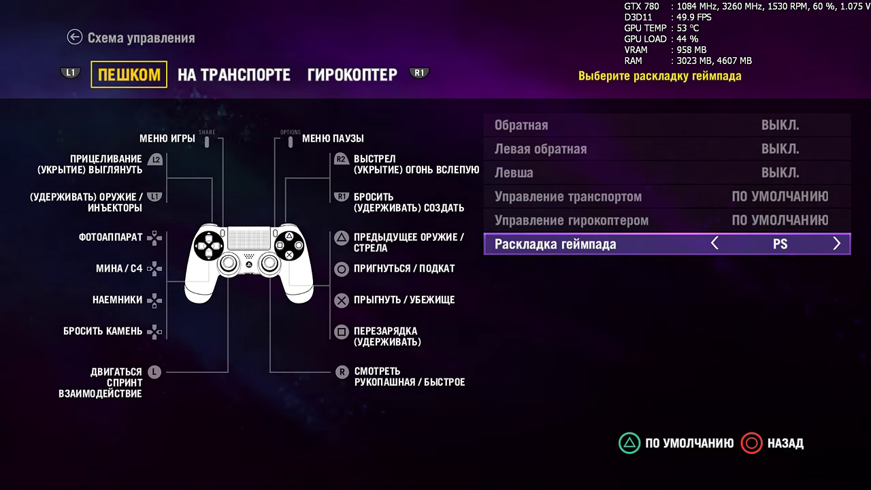
# Step: Set the gamepad layout to AUTO, and leave the control scheme
pyautogui.press('Up')
pyautogui.press('Up')
pyautogui.press('Up')
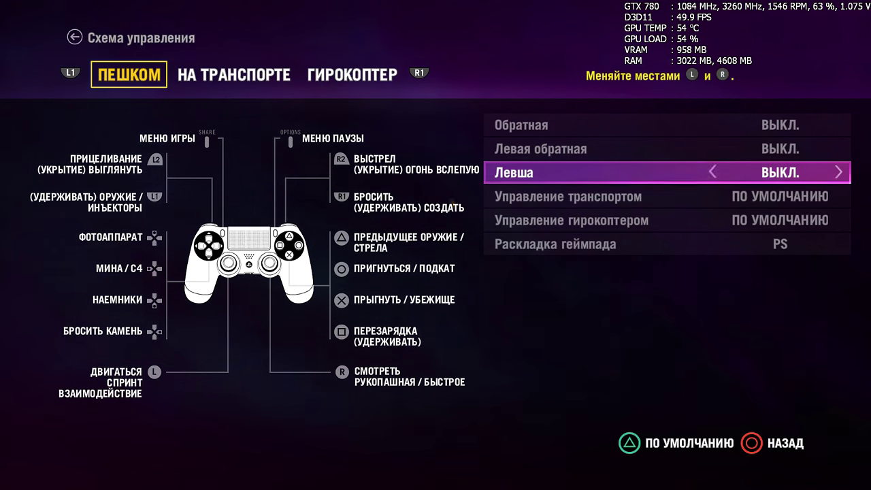
pyautogui.press('Down')
pyautogui.press('Down')
pyautogui.press('Down')
pyautogui.press('Right')
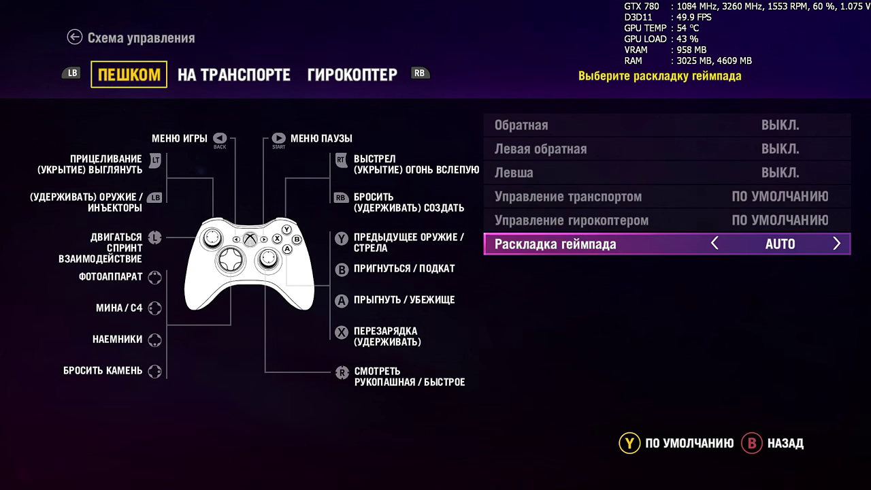
pyautogui.press('Up')
pyautogui.press('Up')
pyautogui.press('Up')
pyautogui.press('Up')
pyautogui.press('Escape')
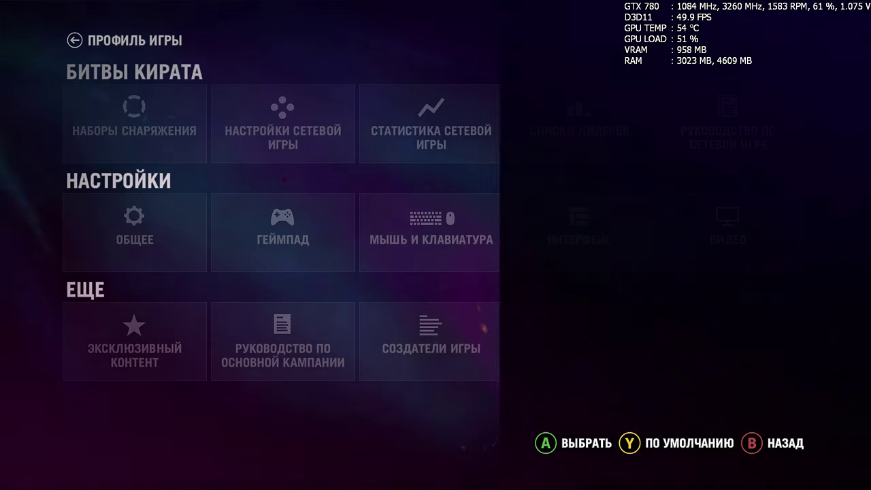
pyautogui.press('Return')
pyautogui.press('Up')
pyautogui.press('Up')
pyautogui.press('Up')
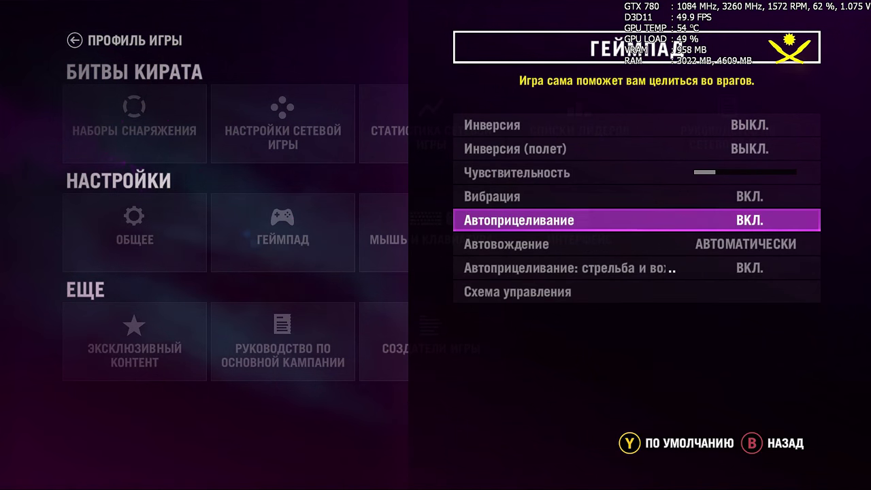
pyautogui.press('Up')
pyautogui.press('Escape')
# Step: Open the video (Видео) settings from the game profile screen
pyautogui.press('Down')
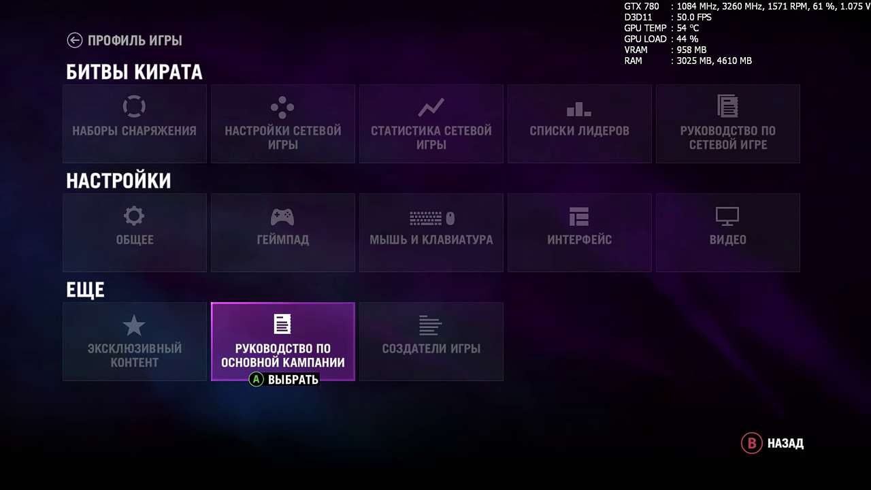
pyautogui.press('Left')
pyautogui.press('Up')
pyautogui.press('Right')
pyautogui.press('Right')
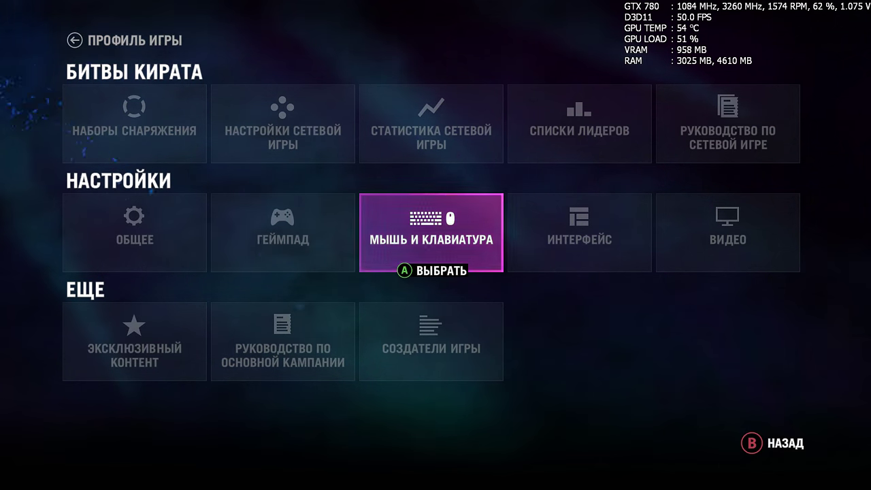
pyautogui.press('Right')
pyautogui.press('Right')
pyautogui.press('Return')
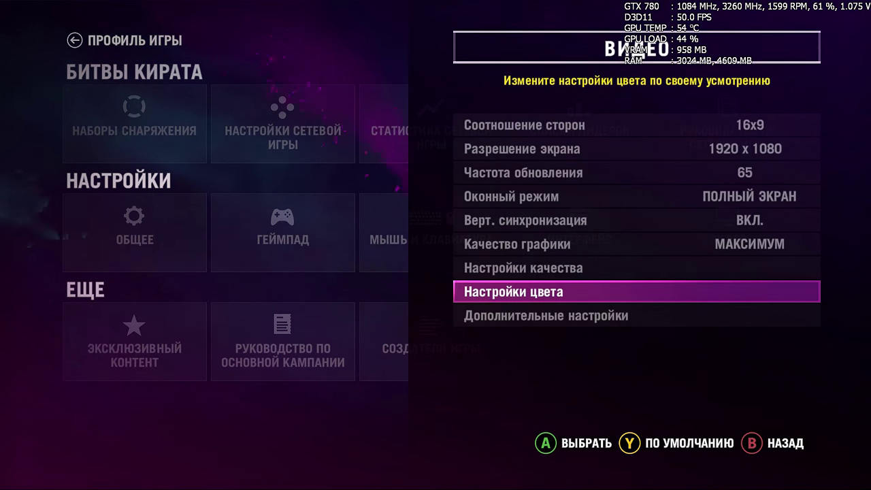
# Step: Look through the video options from screen resolution down to the quality settings (Настройки качества)
pyautogui.press('Up')
pyautogui.press('Up')
pyautogui.press('Up')
pyautogui.press('Up')
pyautogui.press('Up')
pyautogui.press('Up')
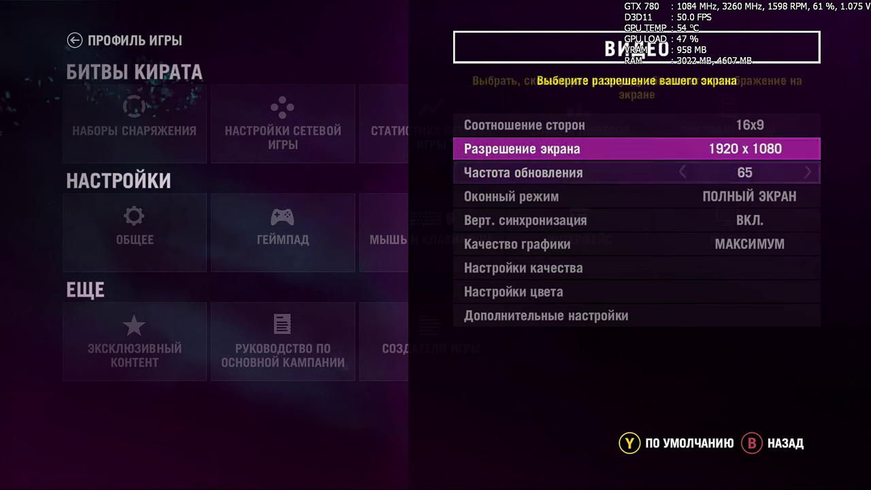
pyautogui.press('Down')
pyautogui.press('Down')
pyautogui.press('Down')
pyautogui.press('Down')
pyautogui.press('Down')
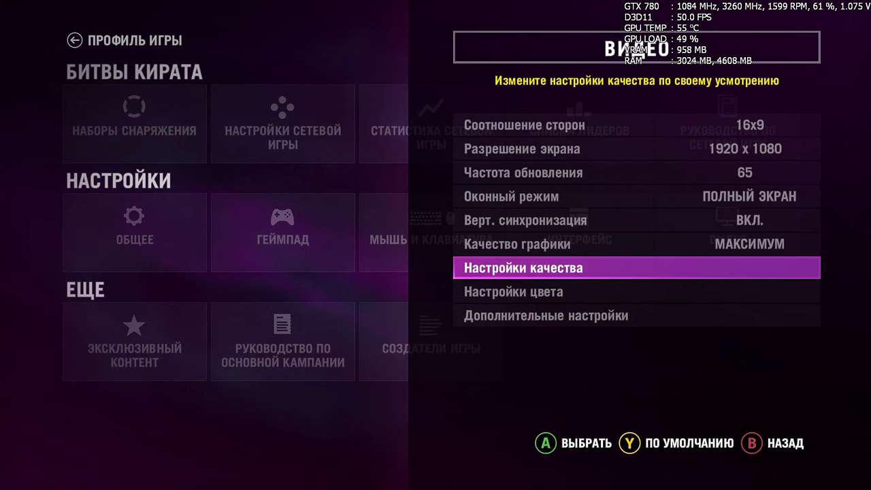
# Step: Open the quality settings and set Объемный свет to HBAO+
pyautogui.press('Return')
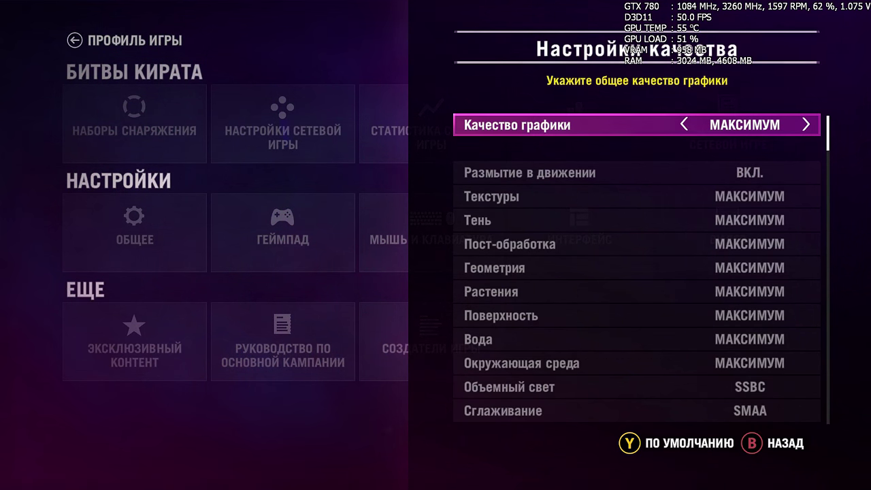
pyautogui.press('Down')
pyautogui.press('Down')
pyautogui.press('Down')
pyautogui.press('Down')
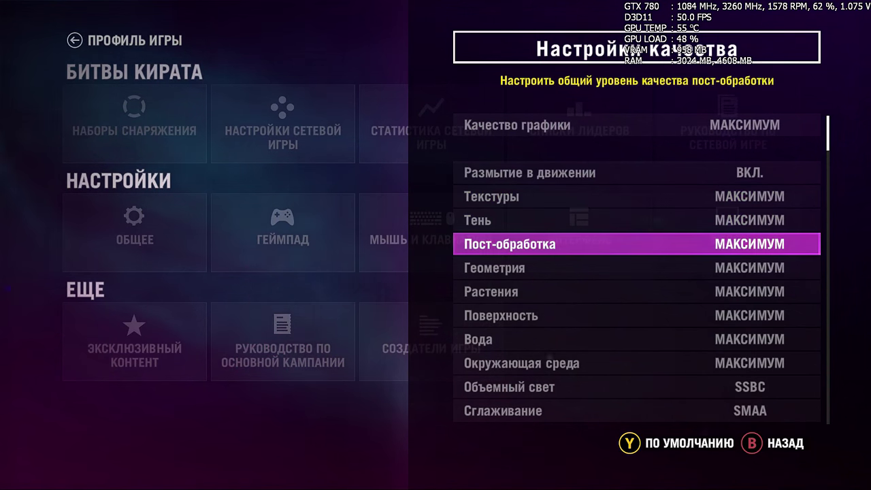
pyautogui.press('Down')
pyautogui.press('Down')
pyautogui.press('Down')
pyautogui.press('Down')
pyautogui.press('Down')
pyautogui.press('Down')
pyautogui.press('Right')
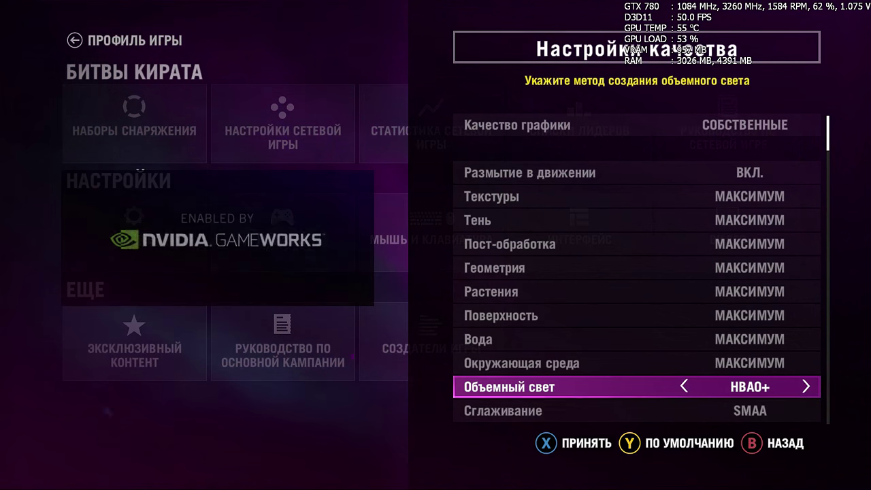
pyautogui.press('Right')
pyautogui.press('Left')
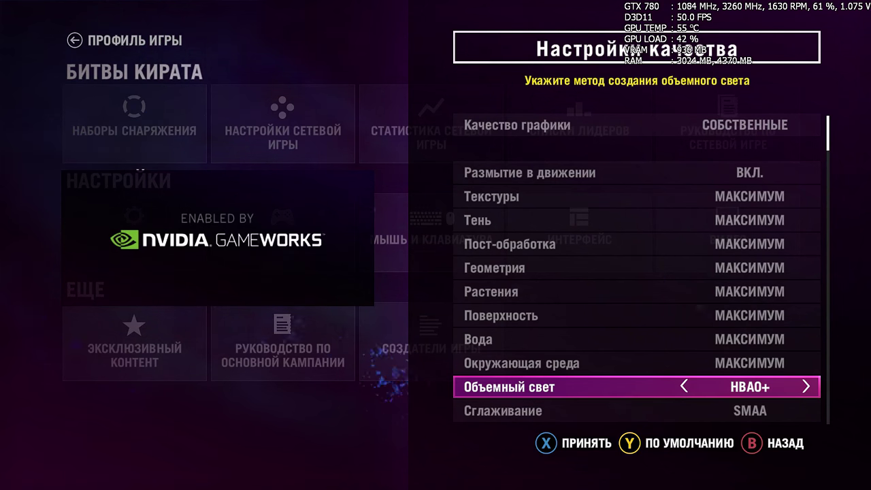
# Step: Set the anti-aliasing (Сглаживание) to TXAA2 after trying TXAA4
pyautogui.press('Down')
pyautogui.press('Right')
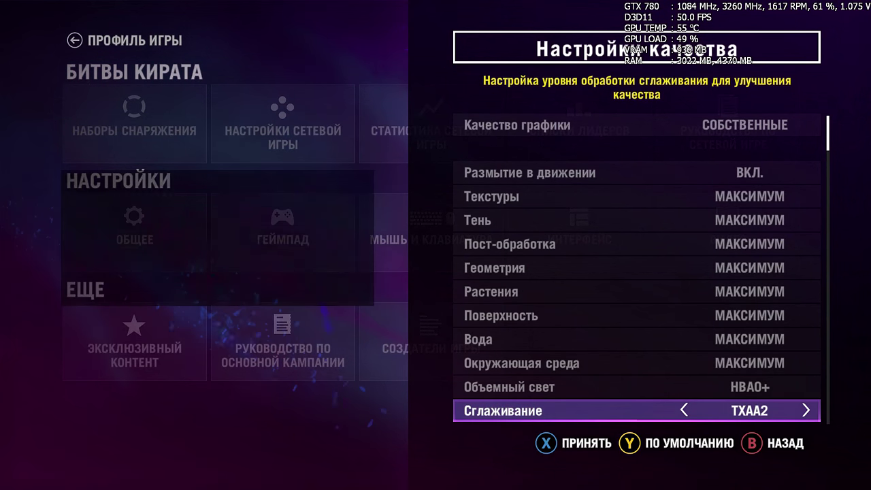
pyautogui.press('Right')
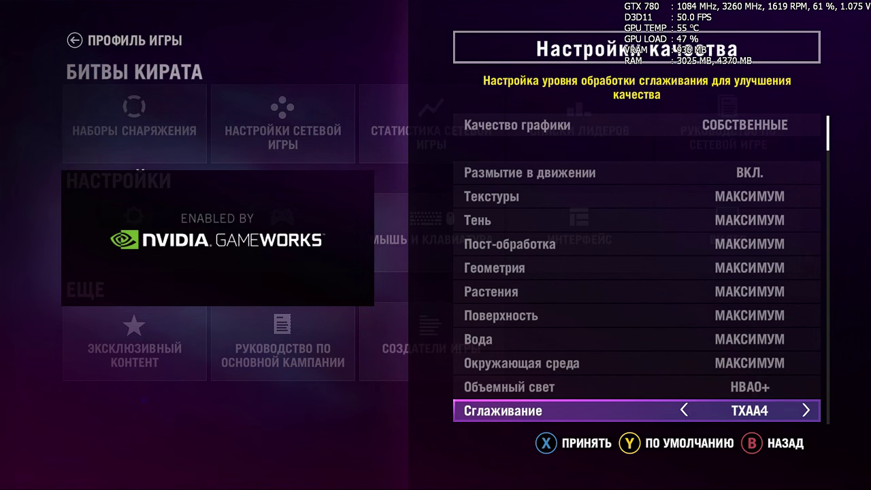
# Step: Cycle the twilight rays (Сумеречные лучи) options and set them to РАСШИРЕННОЕ
pyautogui.press('Down')
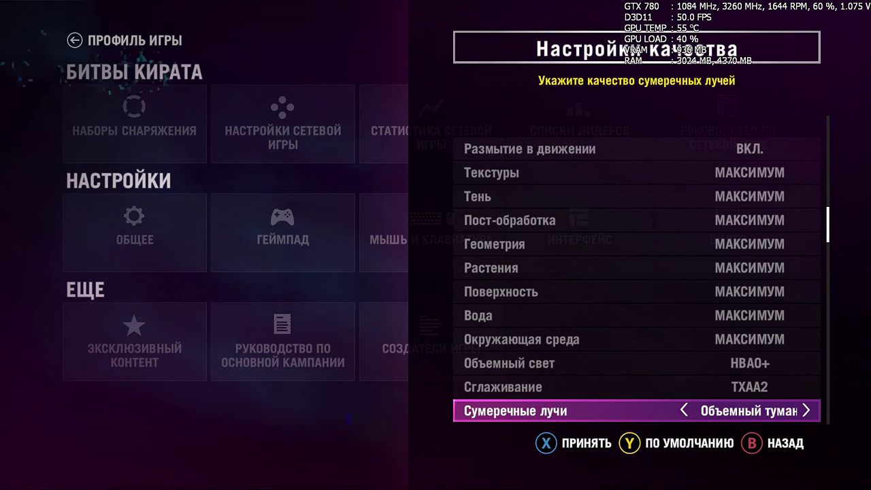
pyautogui.press('Right')
pyautogui.press('Right')
pyautogui.press('Left')
pyautogui.press('Left')
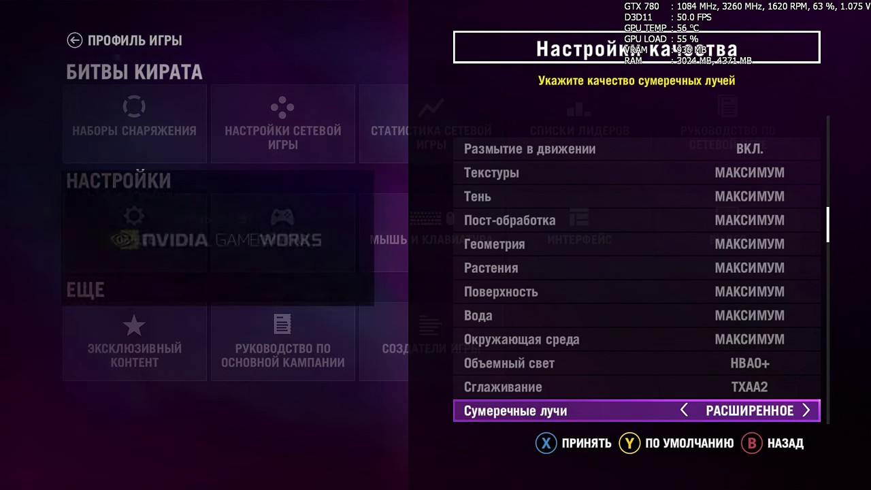
pyautogui.press('Right')
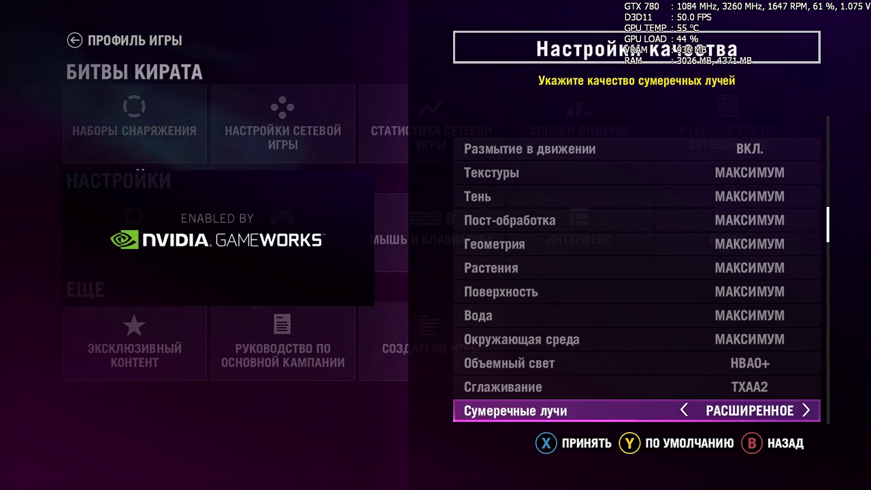
# Step: Check the fur (Мех) and tree variety options, and apply the changed graphics quality settings
pyautogui.press('Down')
pyautogui.press('Down')
pyautogui.press('Up')
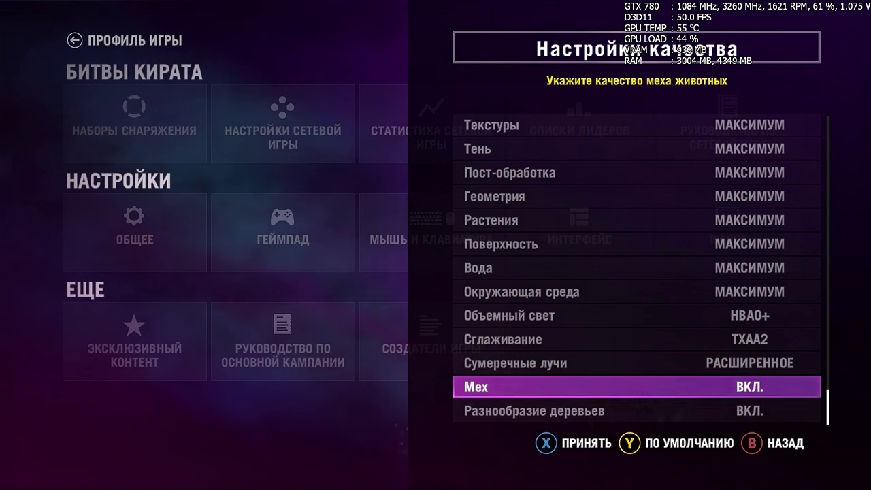
pyautogui.press('Down')
pyautogui.press('Down')
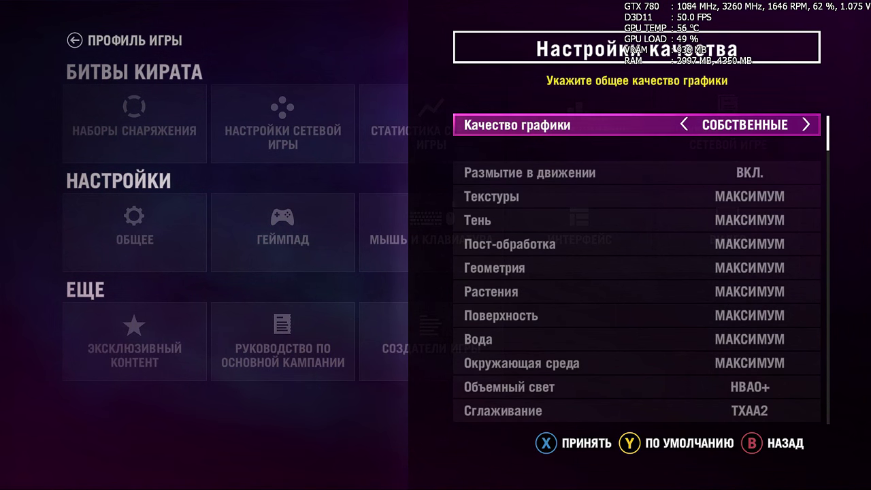
pyautogui.press('Down')
pyautogui.press('Down')
pyautogui.press('Return')
pyautogui.press('Down')
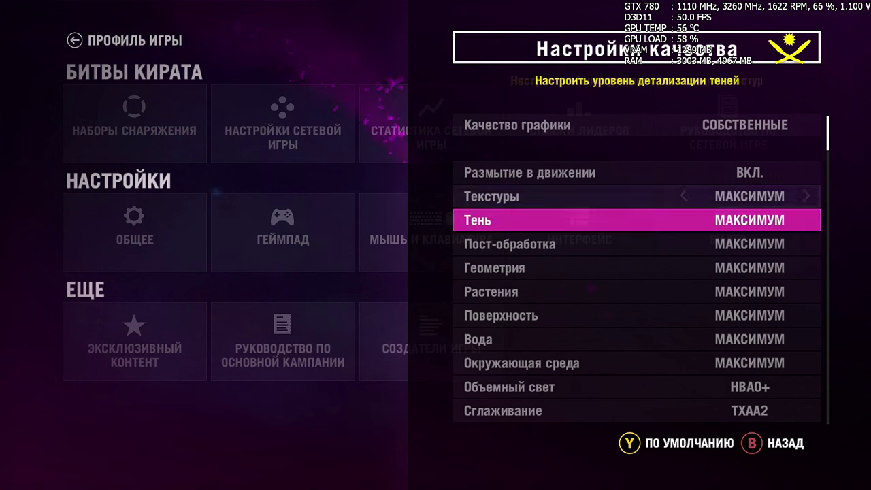
# Step: Review triple buffering, the vertical sync mode and the field-of-view scale in the additional video settings (Дополнительные настройки)
pyautogui.press('Down')
pyautogui.press('Down')
pyautogui.press('Down')
pyautogui.press('Down')
pyautogui.press('Escape')
pyautogui.press('Down')
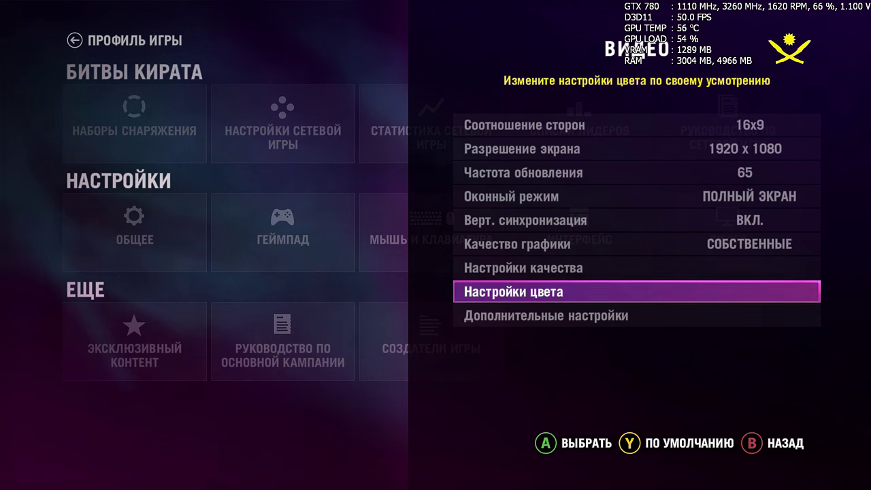
pyautogui.press('Down')
pyautogui.press('Return')
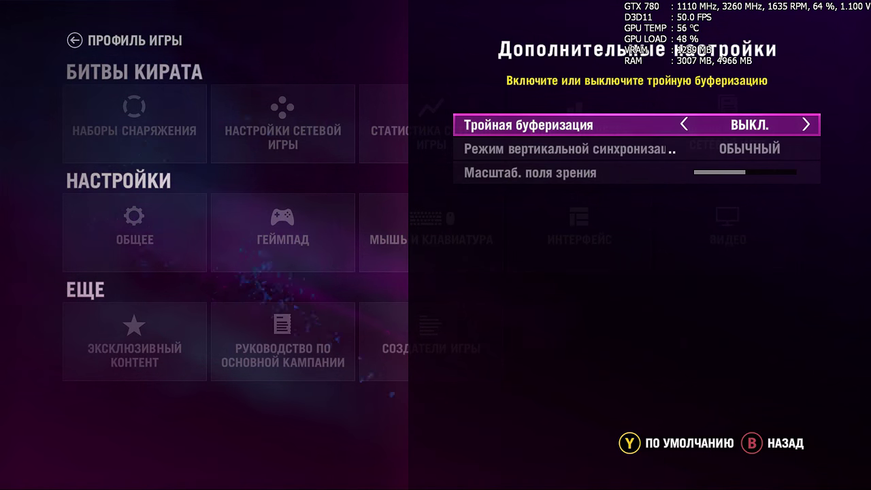
pyautogui.press('Down')
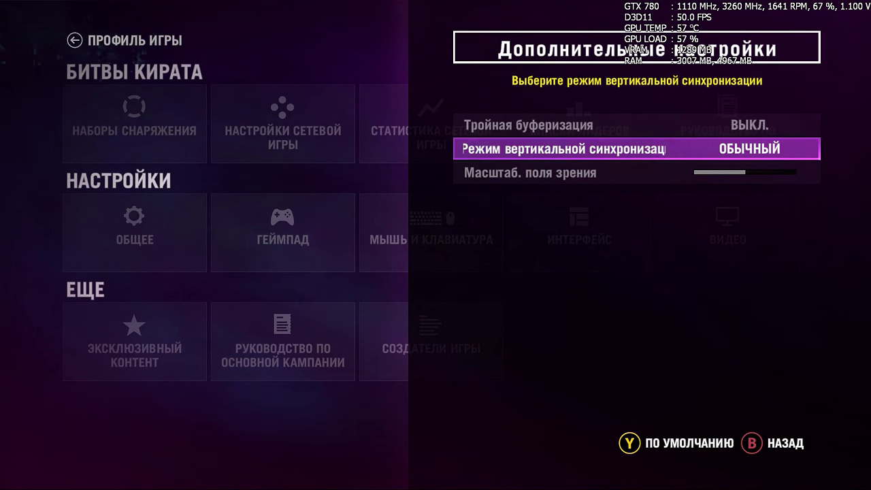
pyautogui.press('Down')
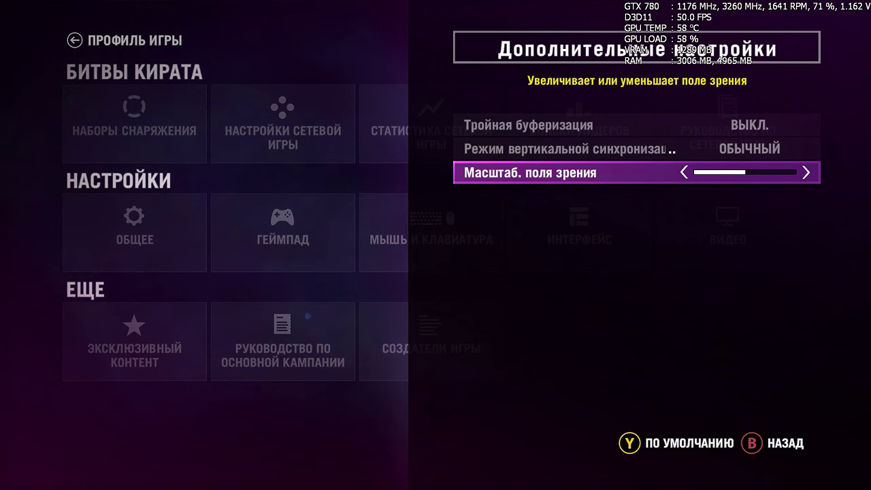
pyautogui.press('Escape')
pyautogui.press('Up')
pyautogui.press('Escape')
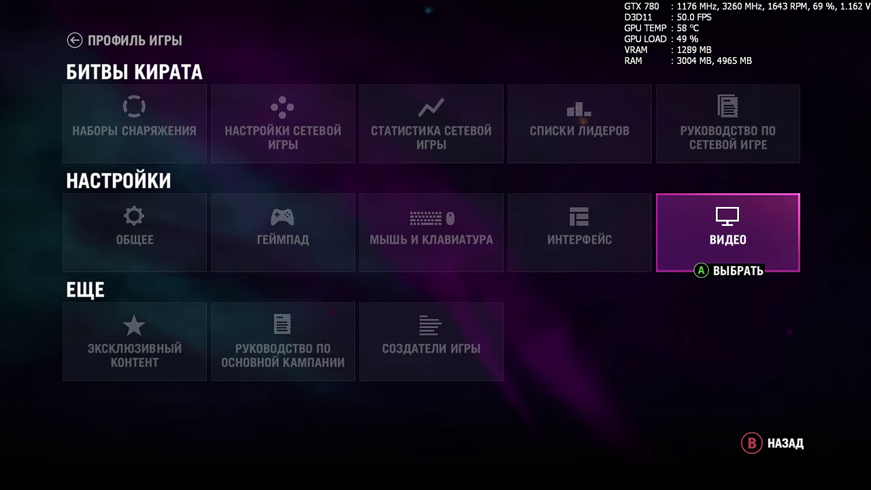
# Step: Leave the game settings and return to the main menu
pyautogui.press('Left')
pyautogui.press('Left')
pyautogui.press('Left')
pyautogui.press('Down')
pyautogui.press('Left')
pyautogui.press('Up')
pyautogui.press('Up')
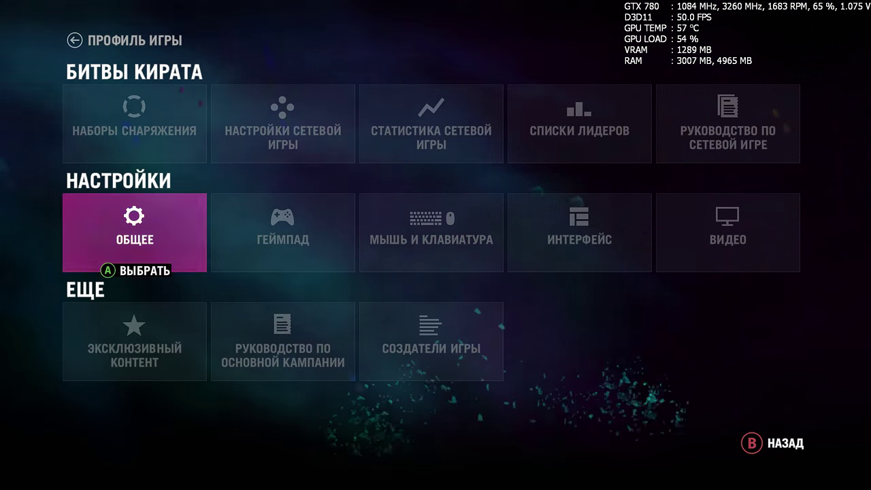
pyautogui.press('Escape')
pyautogui.press('Down')
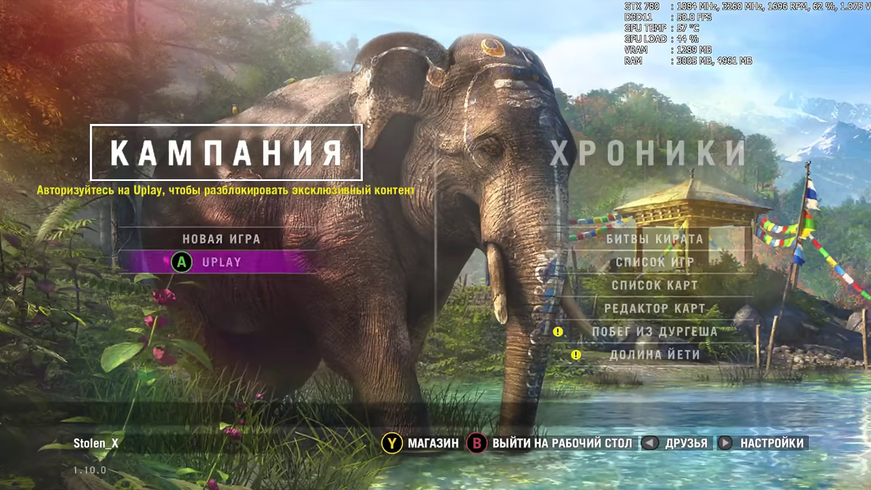
pyautogui.press('Right')
pyautogui.press('Down')
pyautogui.press('Left')
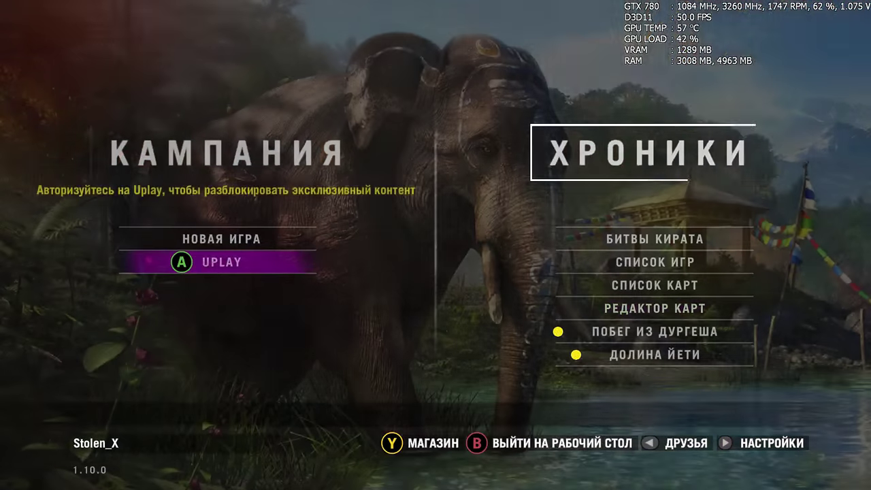
pyautogui.press('Escape')
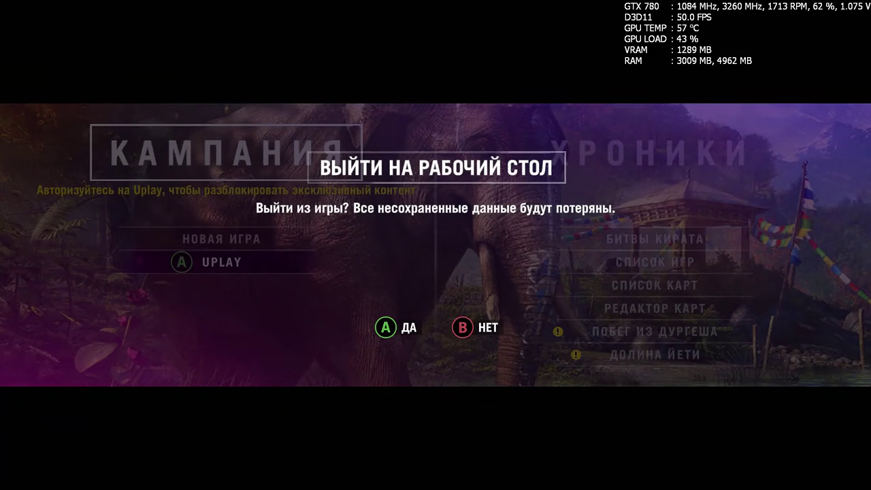
pyautogui.press('Escape')
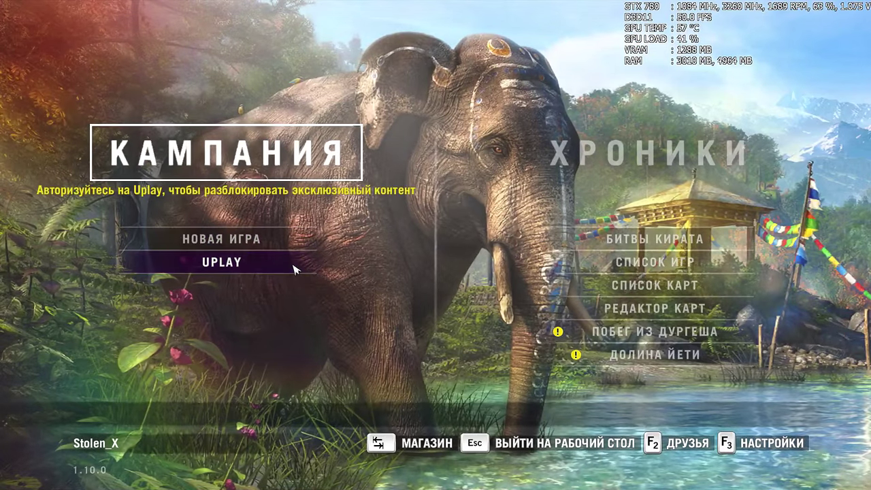
# Step: Go through the Хроники entries down to Долина Йети and exit the game to the desktop
pyautogui.press('Up')
pyautogui.press('Right')
pyautogui.press('Down')
pyautogui.press('Down')
pyautogui.press('Down')
pyautogui.press('Down')
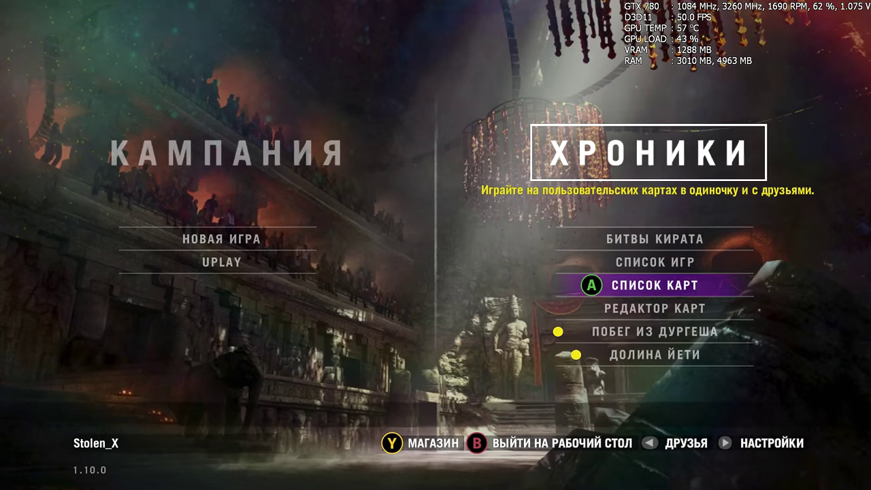
pyautogui.press('Escape')
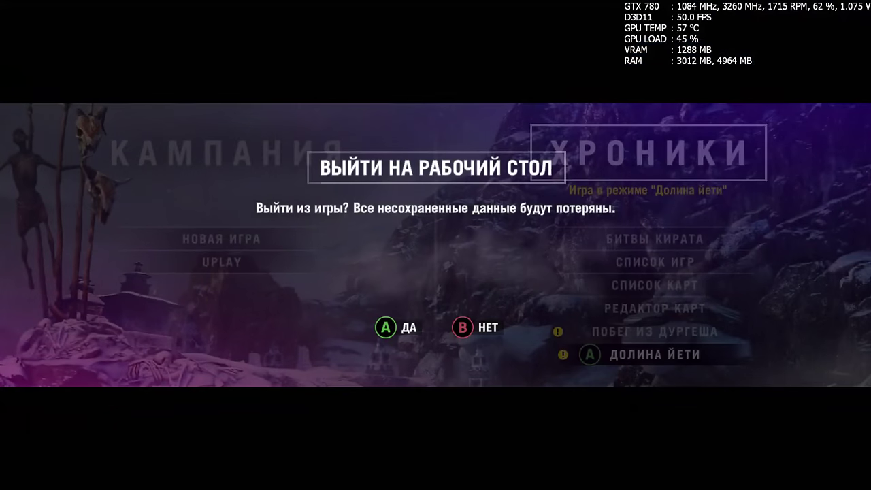
pyautogui.press('Return')
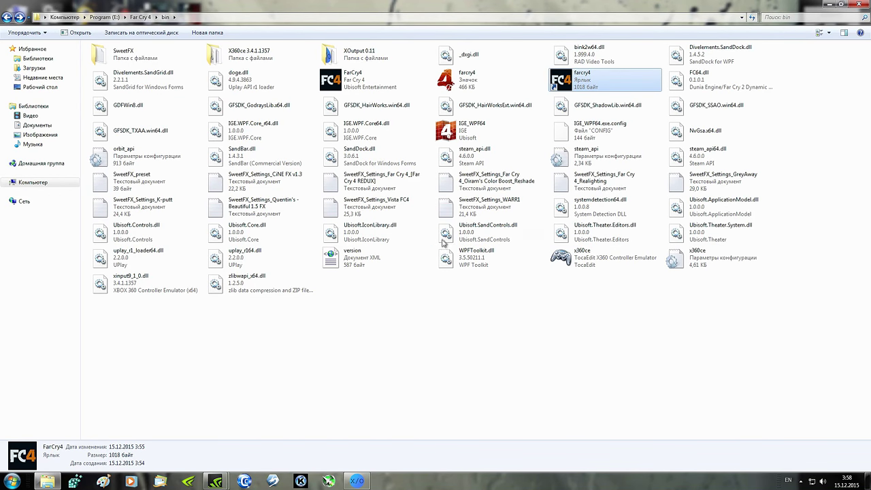
# Step: Switch to XOutput, stop its emulation of the MaxFire G-12U gamepad and close the program
pyautogui.click(359, 483)
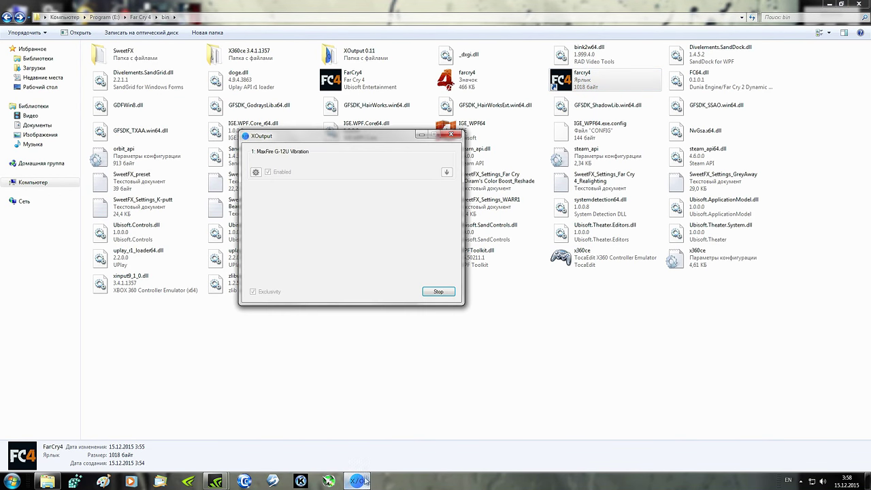
pyautogui.click(438, 292)
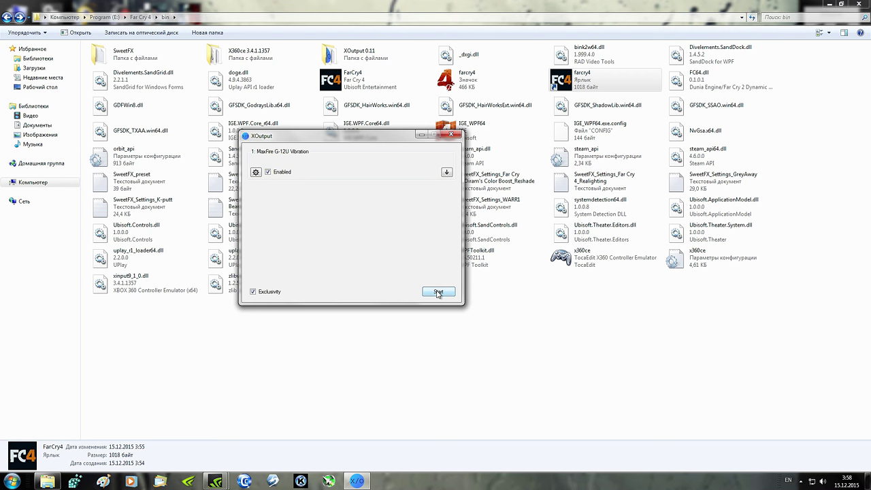
pyautogui.click(453, 135)
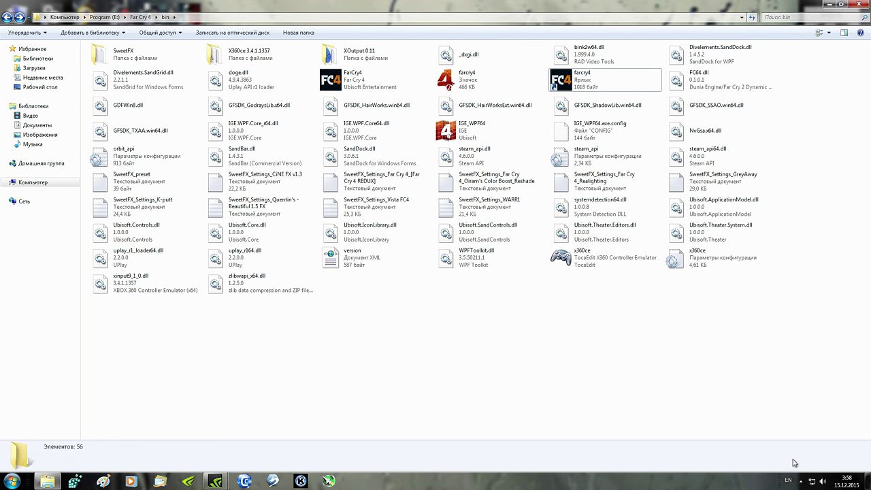
# Step: Check the installed game controllers with joy.cpl
pyautogui.click(801, 480)
pyautogui.click(618, 380)
pyautogui.click(12, 481)
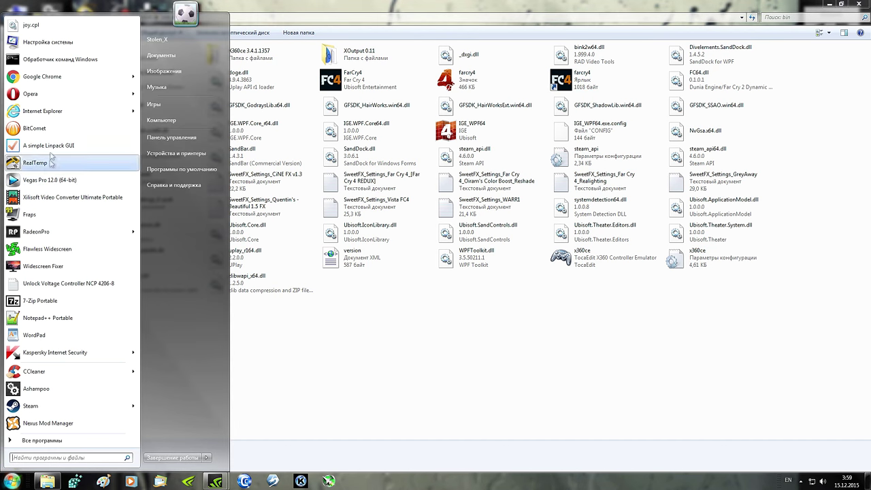
pyautogui.click(50, 25)
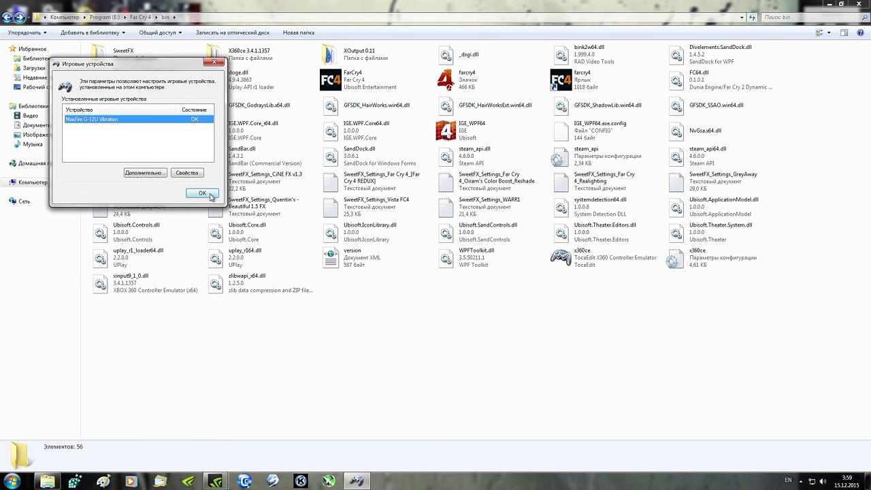
pyautogui.click(202, 193)
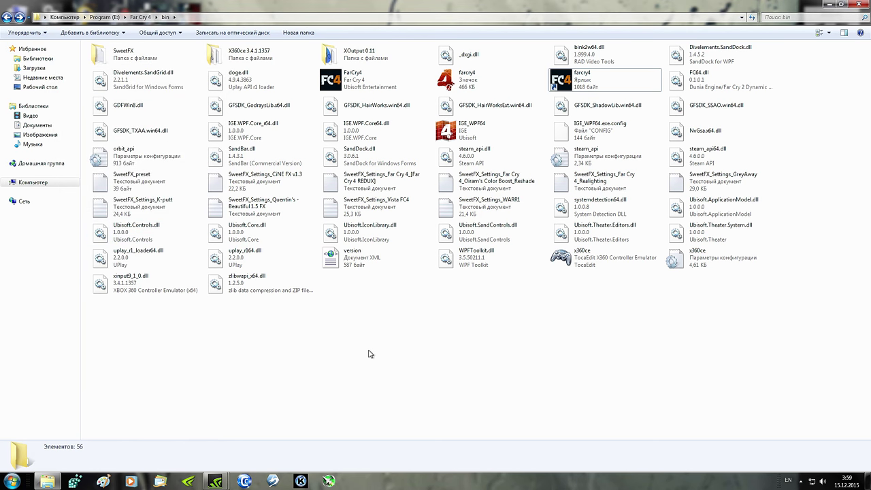
# Step: Examine the InputHook and gamepad entries in the x360ce configuration file and close it
pyautogui.doubleClick(689, 264)
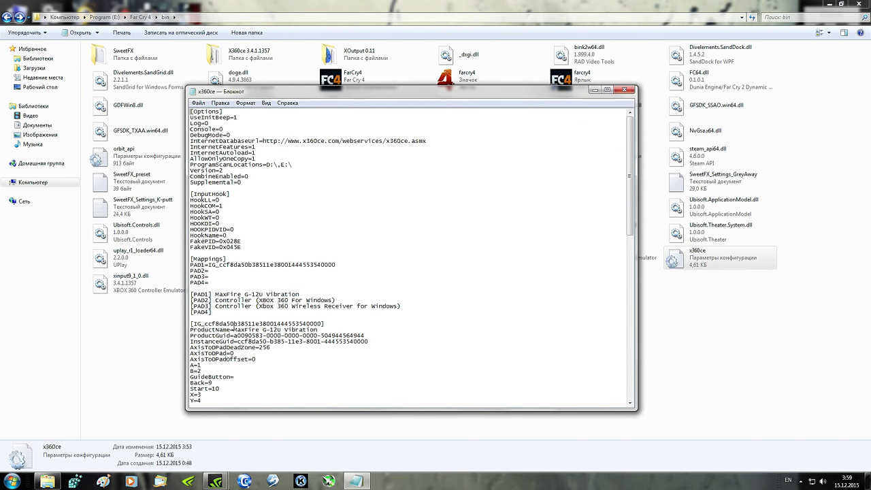
pyautogui.moveTo(191, 330)
pyautogui.mouseDown()
pyautogui.moveTo(322, 334)
pyautogui.moveTo(190, 330)
pyautogui.mouseUp()
pyautogui.click(390, 328)
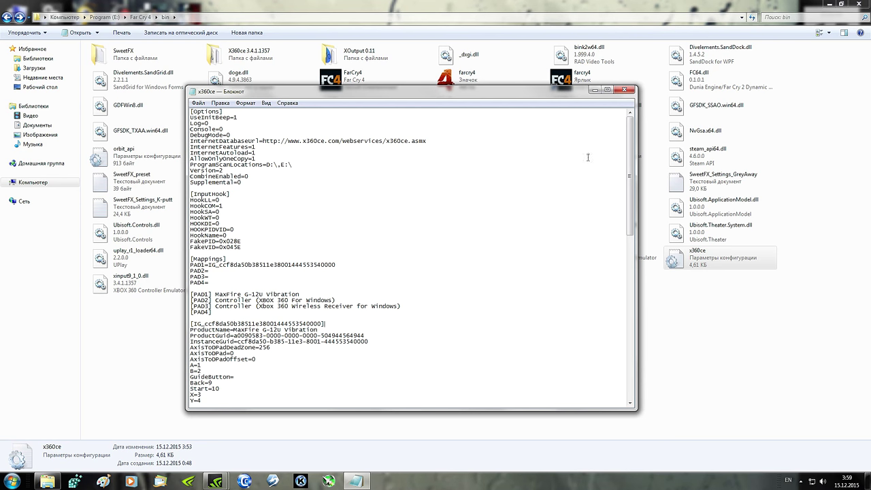
pyautogui.click(624, 89)
pyautogui.click(491, 344)
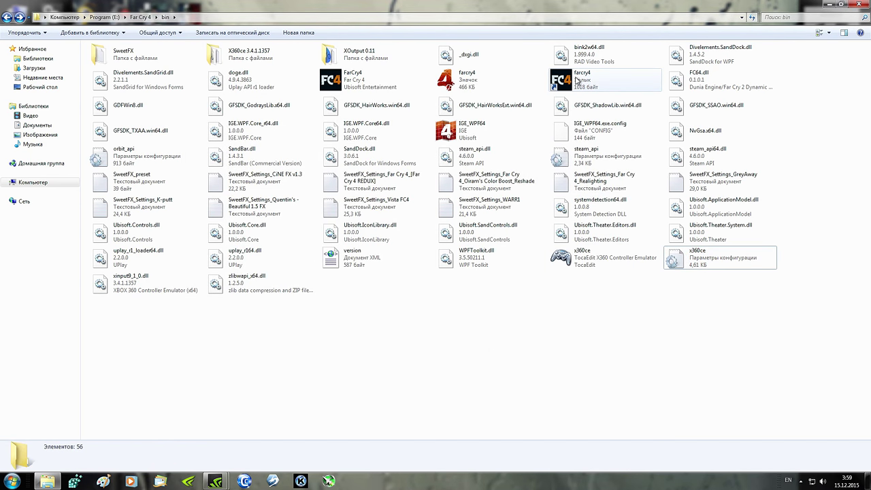
# Step: Test-launch Far Cry 4 from its shortcut as far as the main menu, and exit to the desktop
pyautogui.click(577, 79)
pyautogui.doubleClick(577, 79)
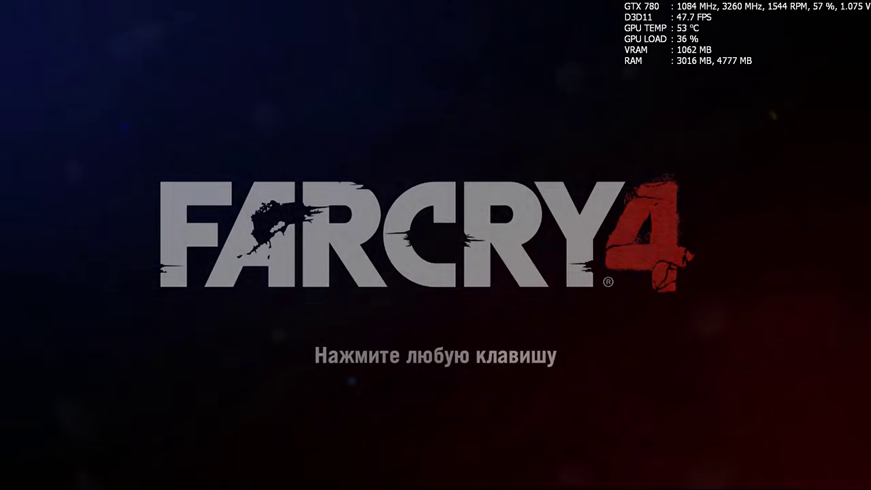
pyautogui.click(439, 251)
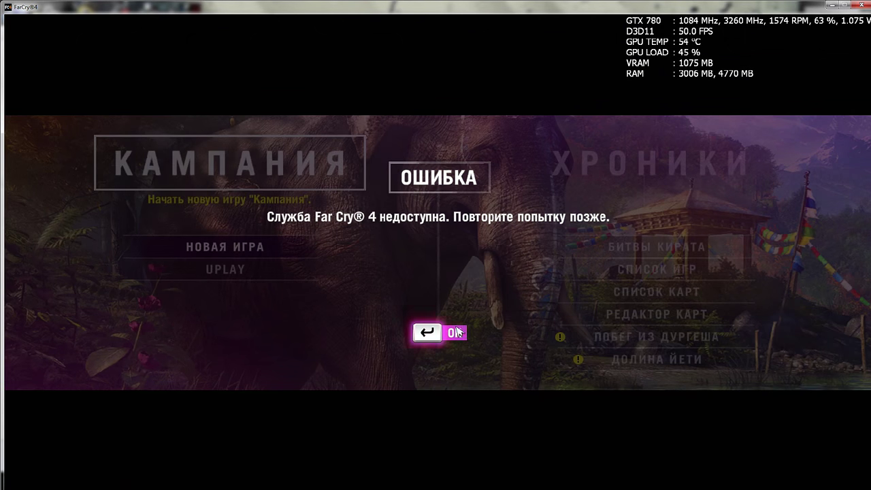
pyautogui.click(427, 332)
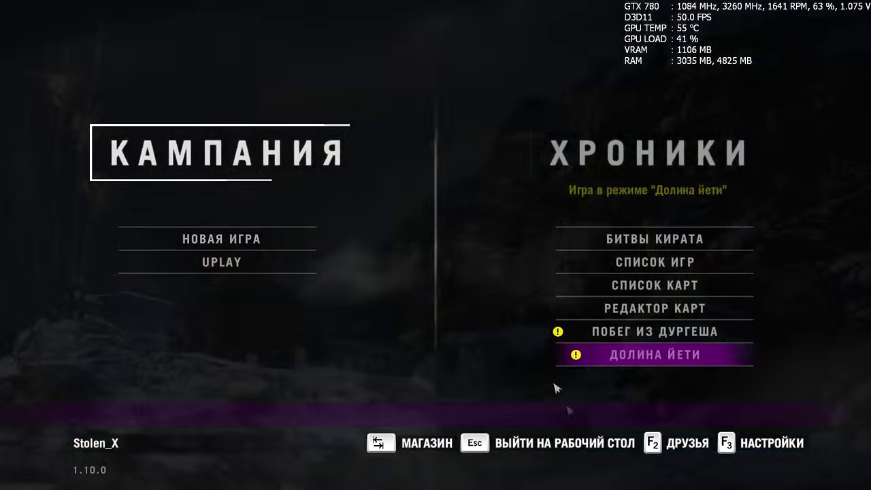
pyautogui.click(485, 451)
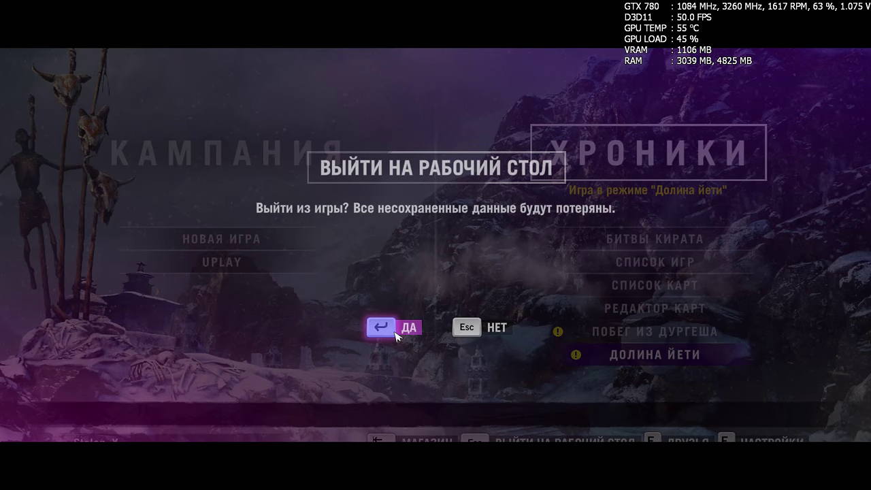
pyautogui.click(396, 333)
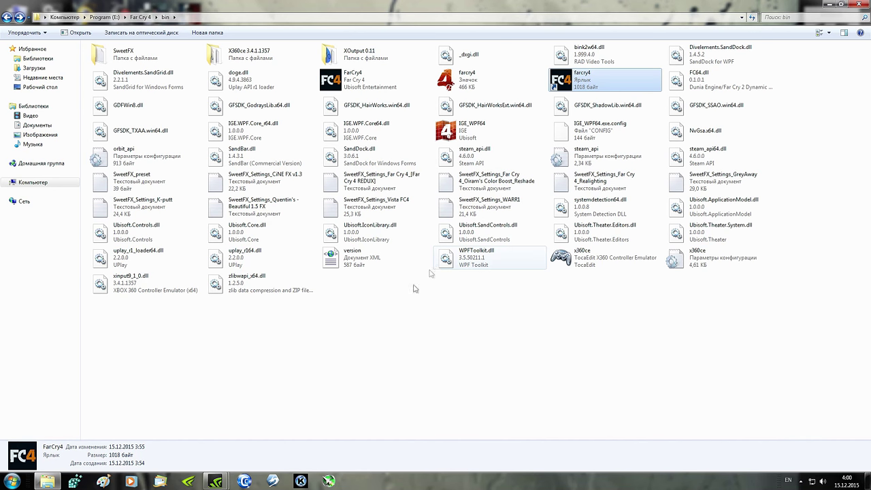
# Step: Set HOOKDI=1 and HOOKPIDVID=1 in the InputHook section of x360ce.ini and save the file
pyautogui.doubleClick(677, 260)
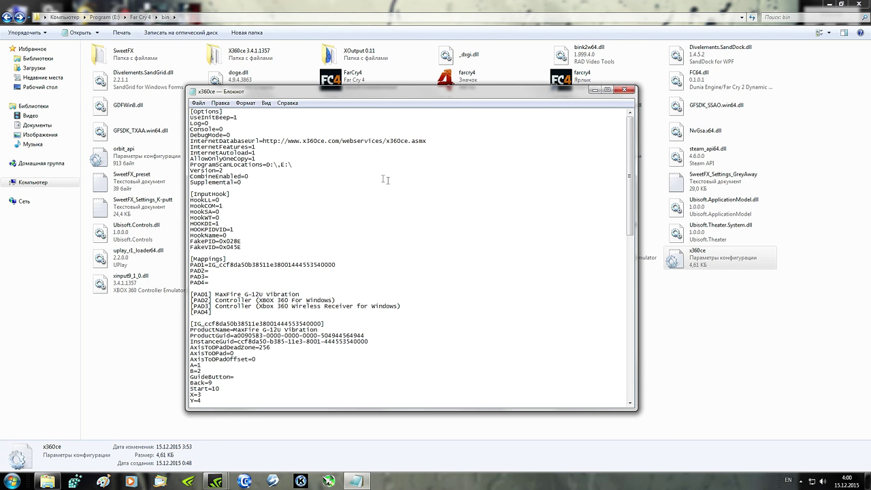
pyautogui.click(624, 90)
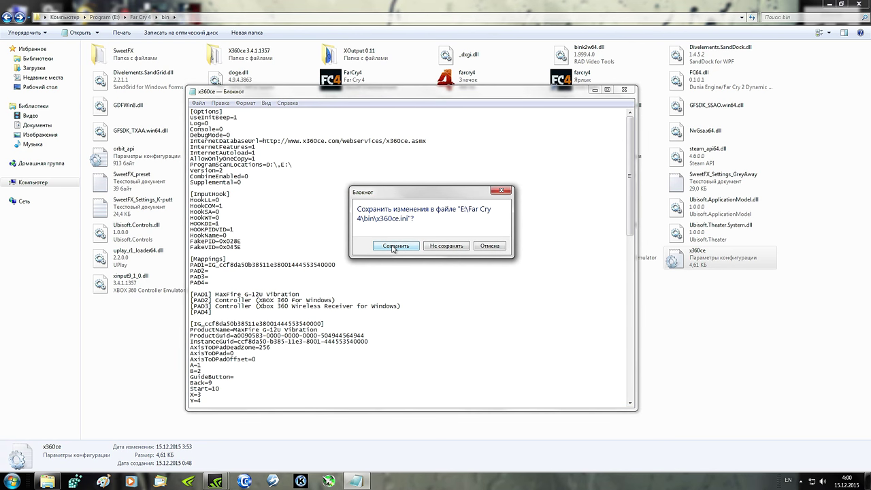
pyautogui.click(386, 246)
pyautogui.click(373, 347)
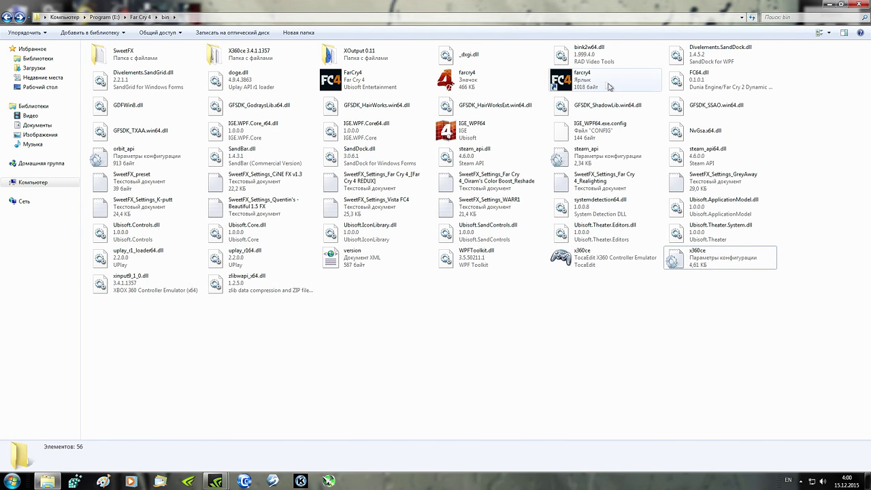
# Step: Launch Far Cry 4 again from the farcry4 shortcut
pyautogui.click(582, 81)
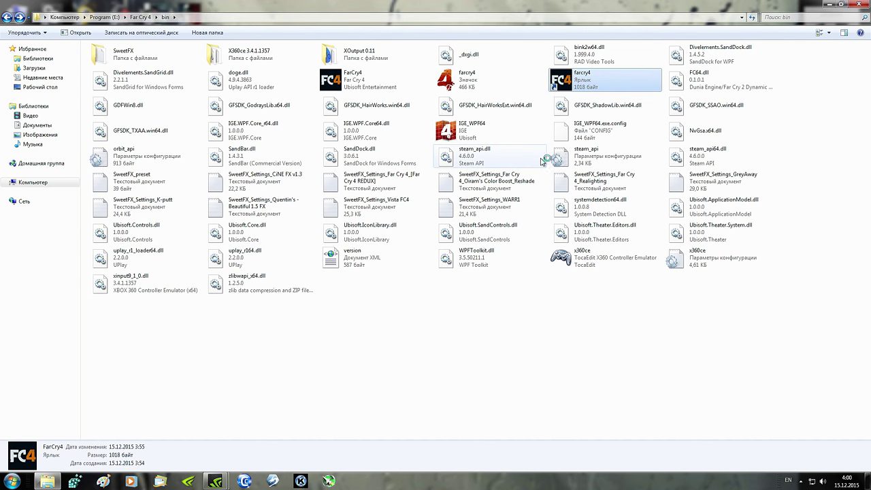